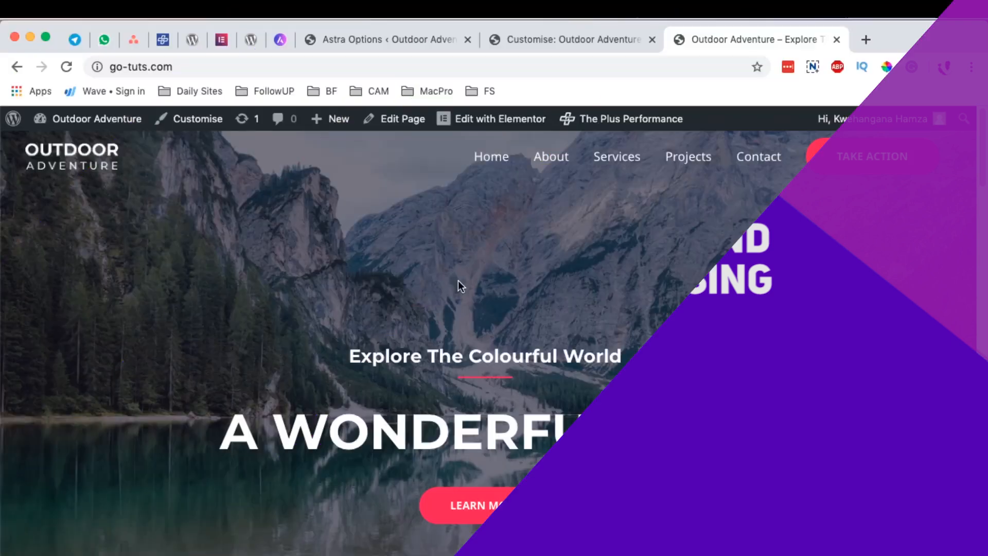
pyautogui.click(399, 39)
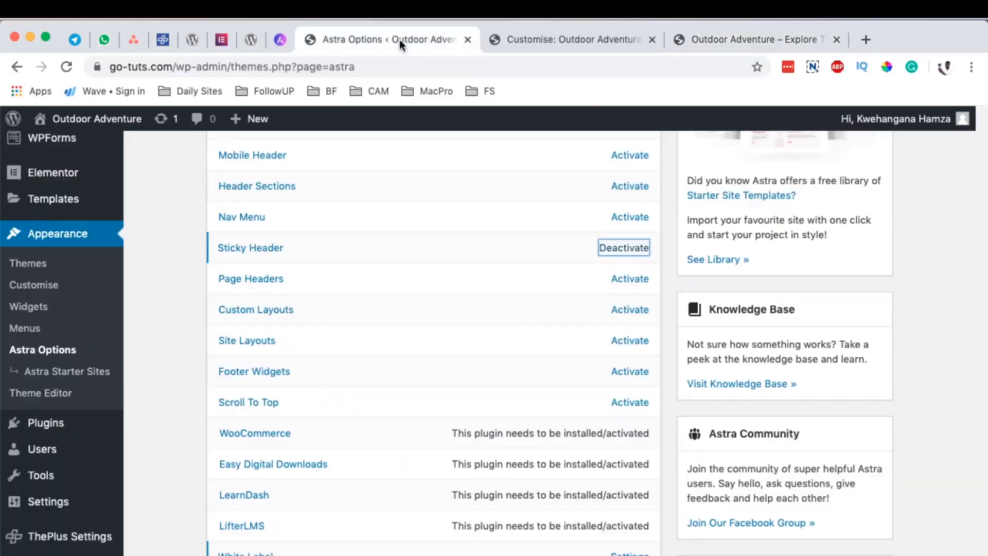
pyautogui.click(548, 39)
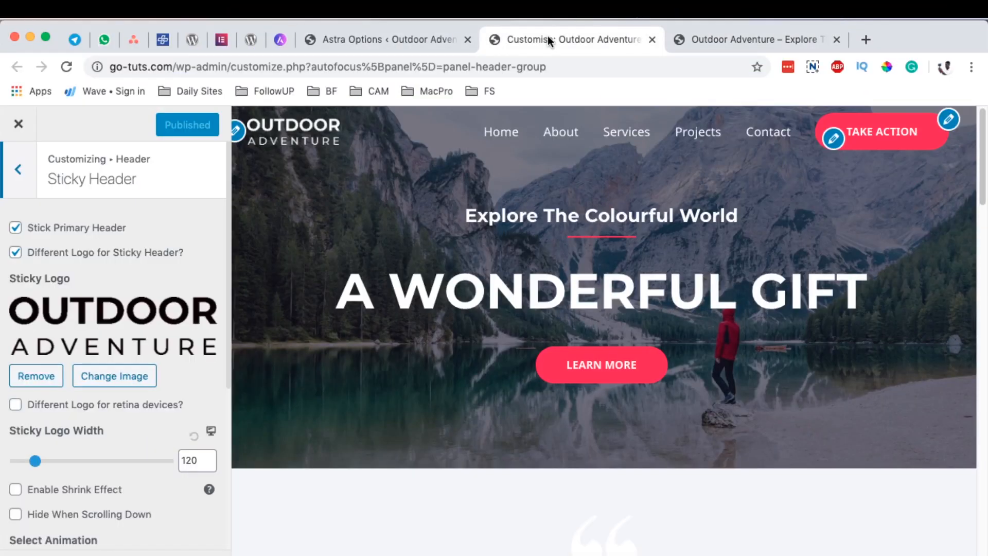
pyautogui.click(727, 39)
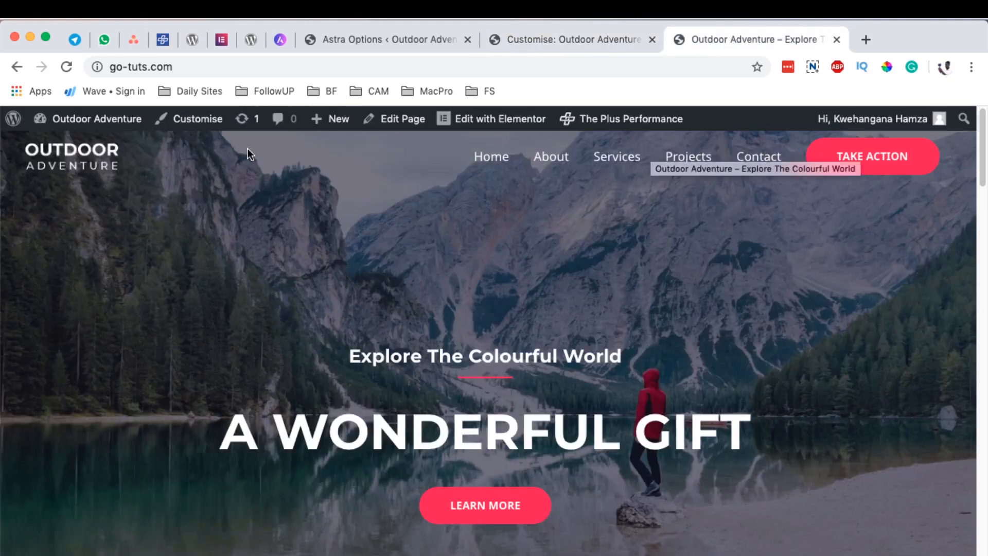
# Check the installed plugins list of the WordPress dashboard for the Astra Pro add-on.
pyautogui.click(375, 36)
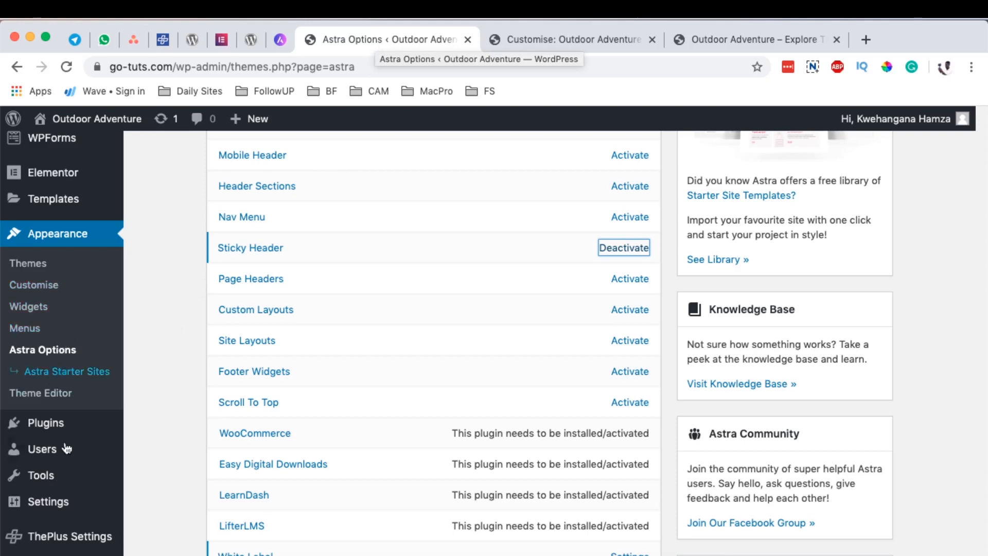
pyautogui.moveTo(66, 429)
pyautogui.click(138, 424)
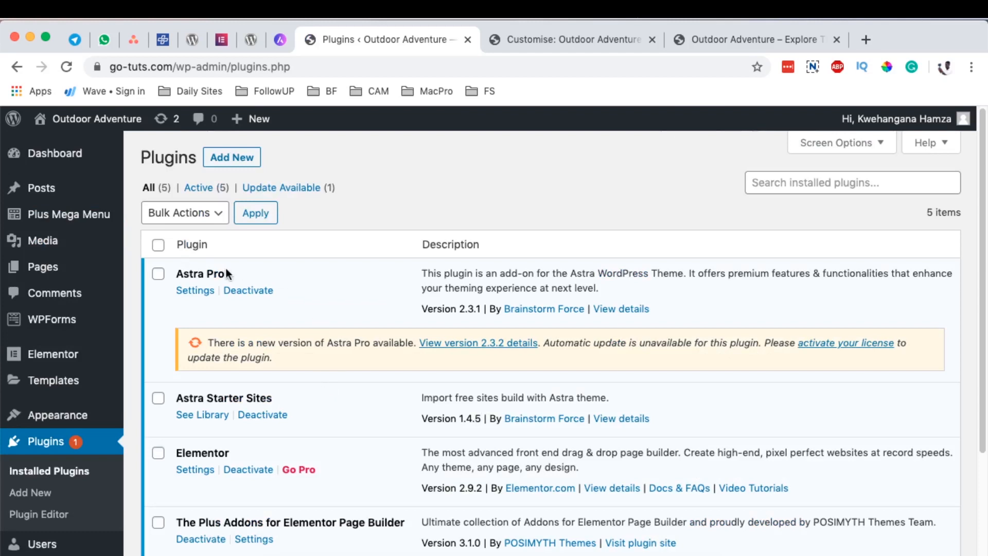
pyautogui.moveTo(195, 274); pyautogui.dragTo(256, 276)
pyautogui.scroll(-1, 285, 329)
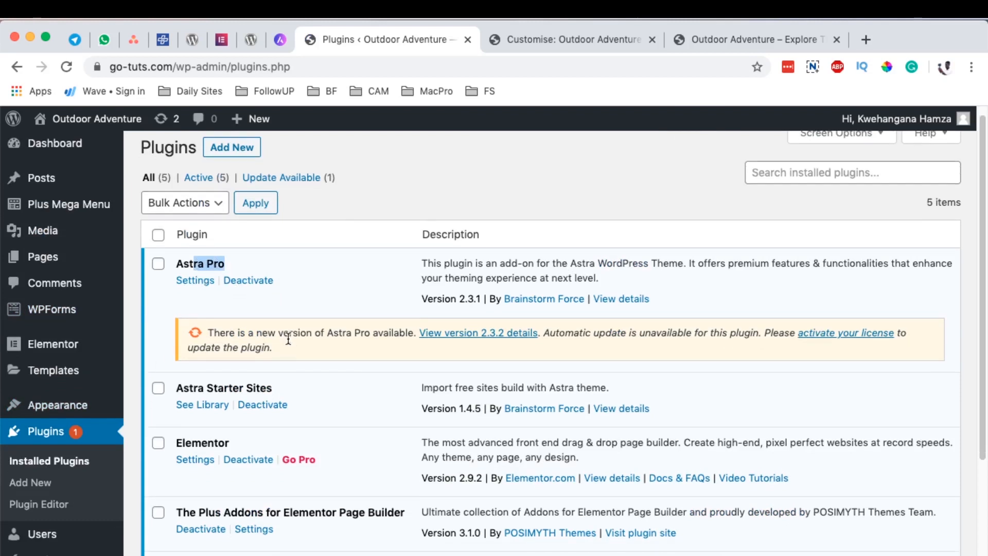
# Deactivate the Sticky Header module in Astra Options and activate it again.
pyautogui.moveTo(82, 406)
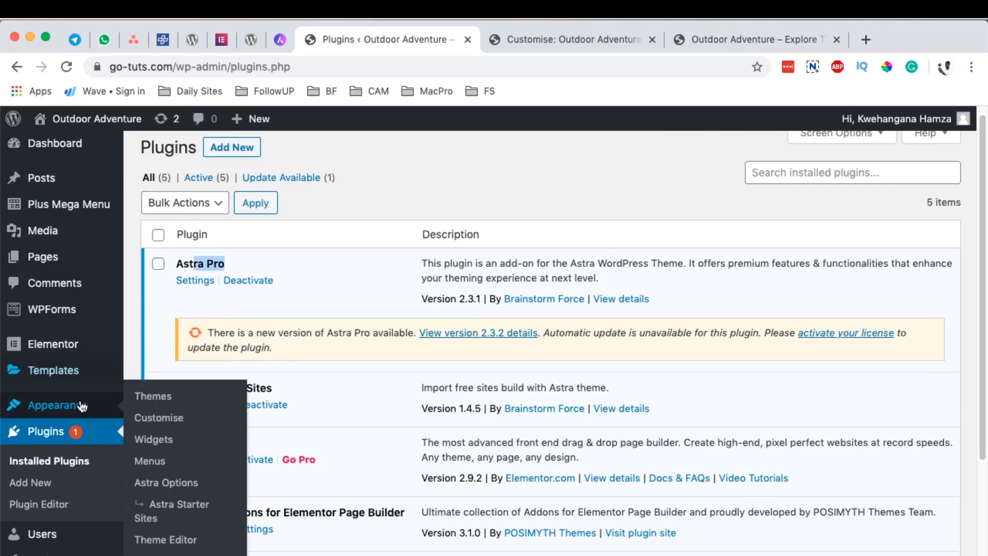
pyautogui.click(180, 484)
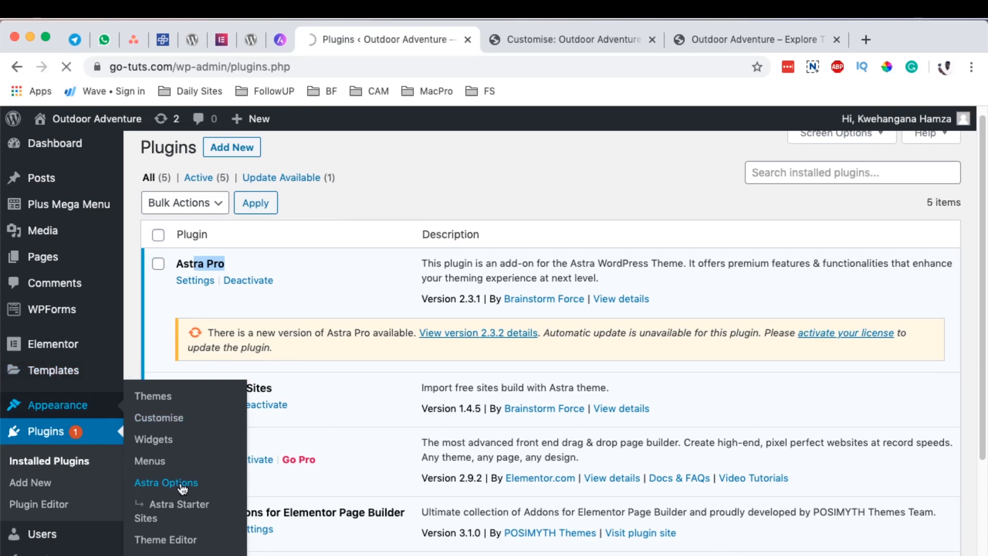
pyautogui.scroll(-5, 181, 390)
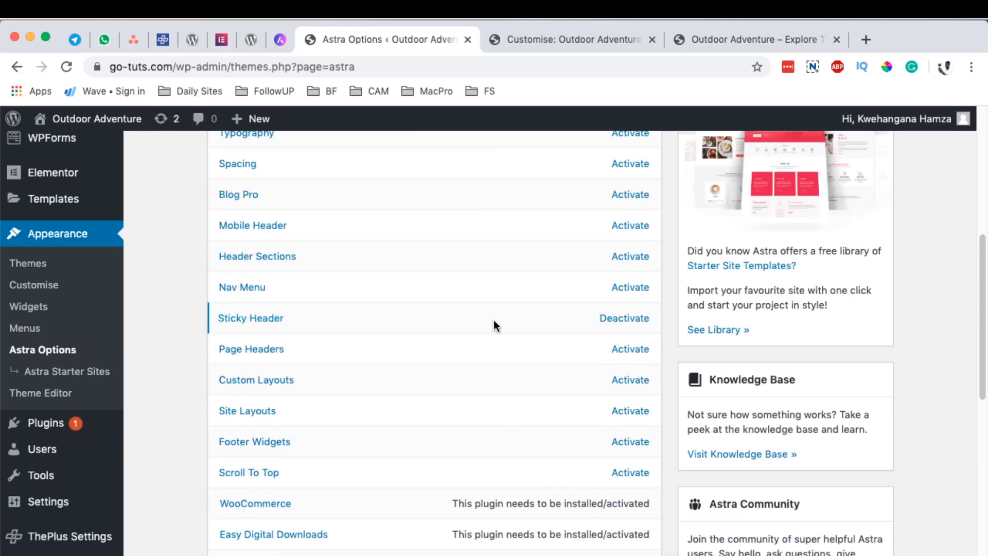
pyautogui.click(622, 319)
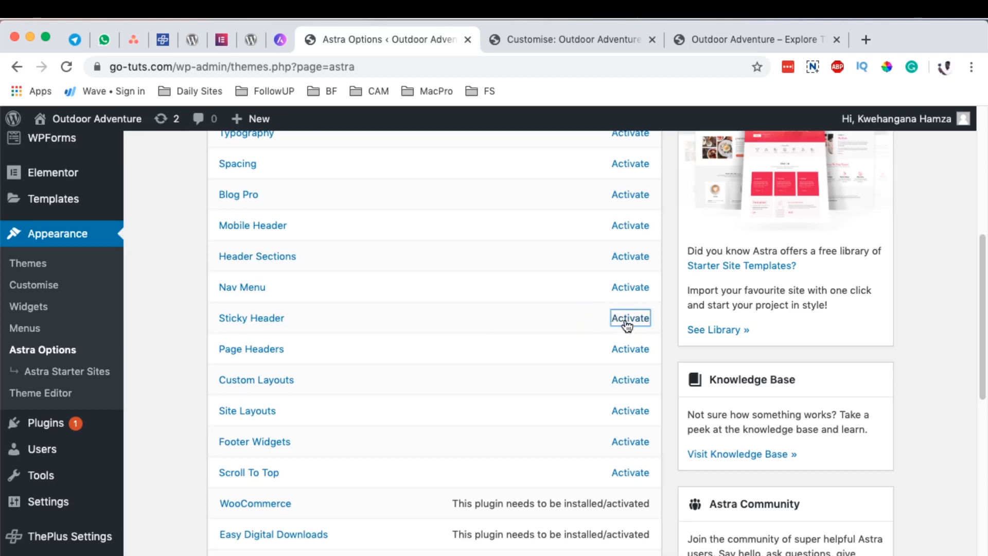
pyautogui.click(627, 323)
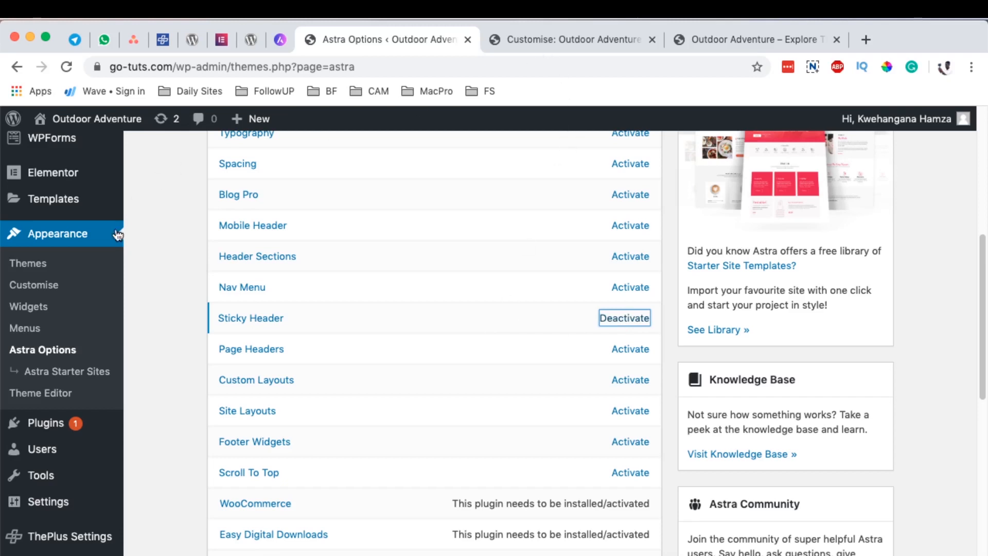
# Open the theme customiser in a new browser tab and go to its Header settings.
pyautogui.keyDown('super'); pyautogui.click(25, 291); pyautogui.keyUp('super')
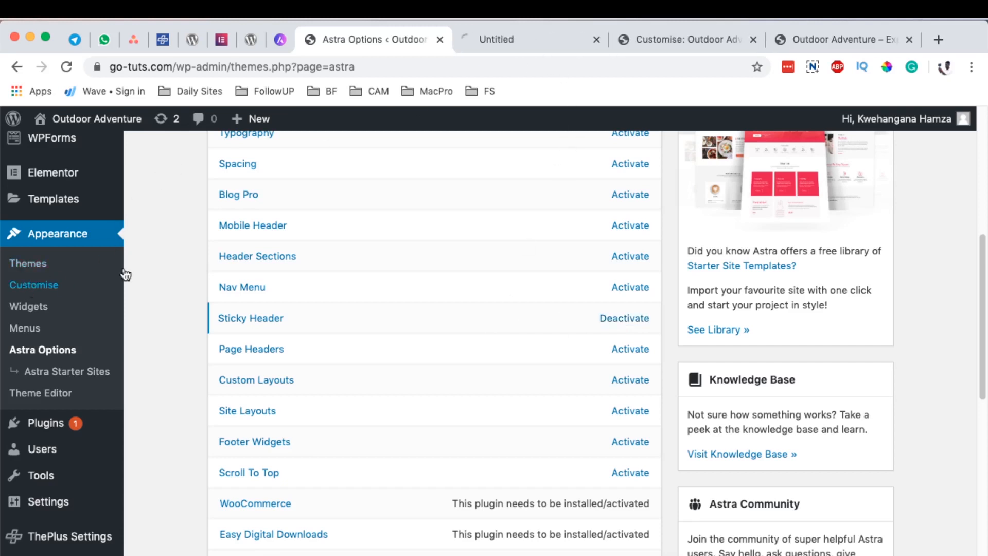
pyautogui.click(481, 40)
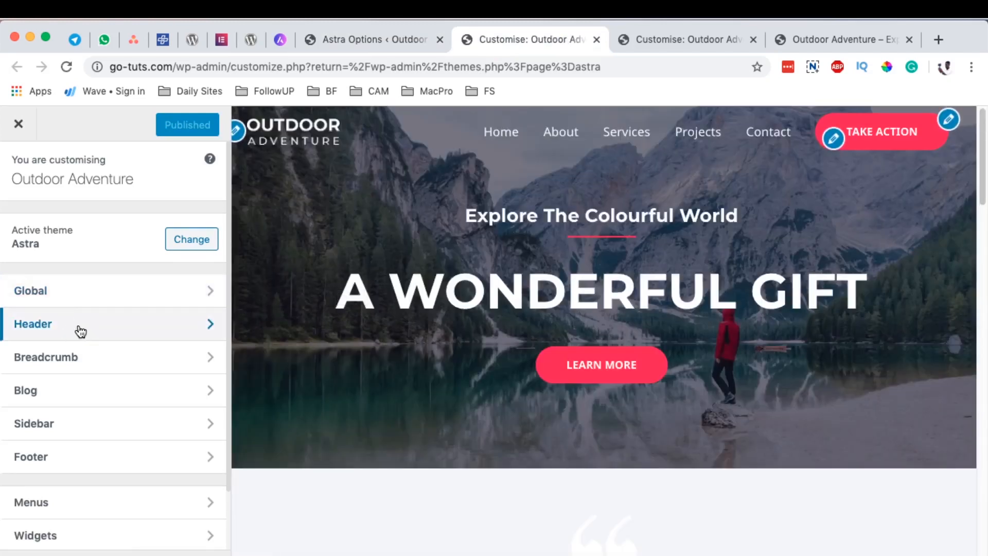
pyautogui.click(81, 331)
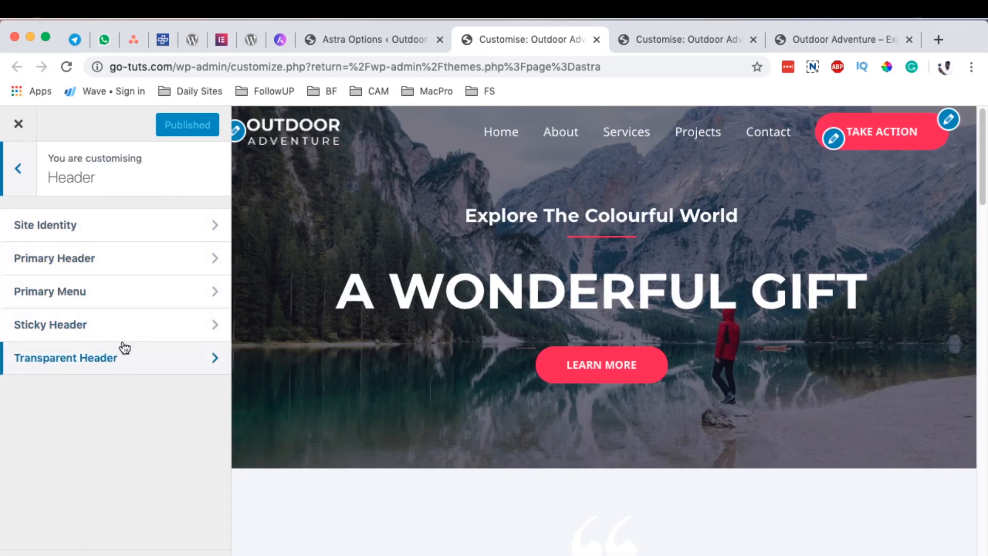
# Review the header's Site Identity settings, from the site logo and logo width down to the site icon, title and tagline.
pyautogui.click(99, 231)
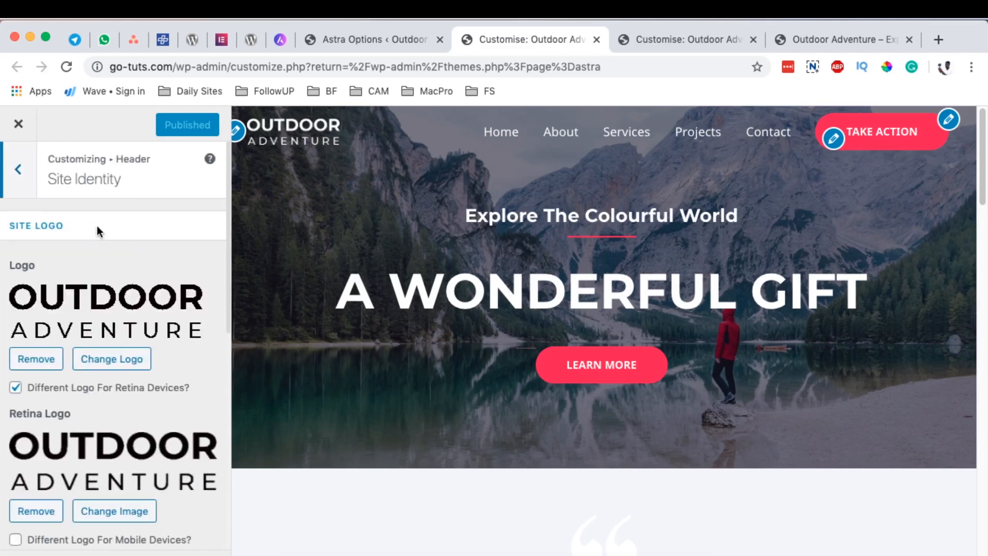
pyautogui.scroll(-4, 154, 312)
pyautogui.scroll(-10, 160, 309)
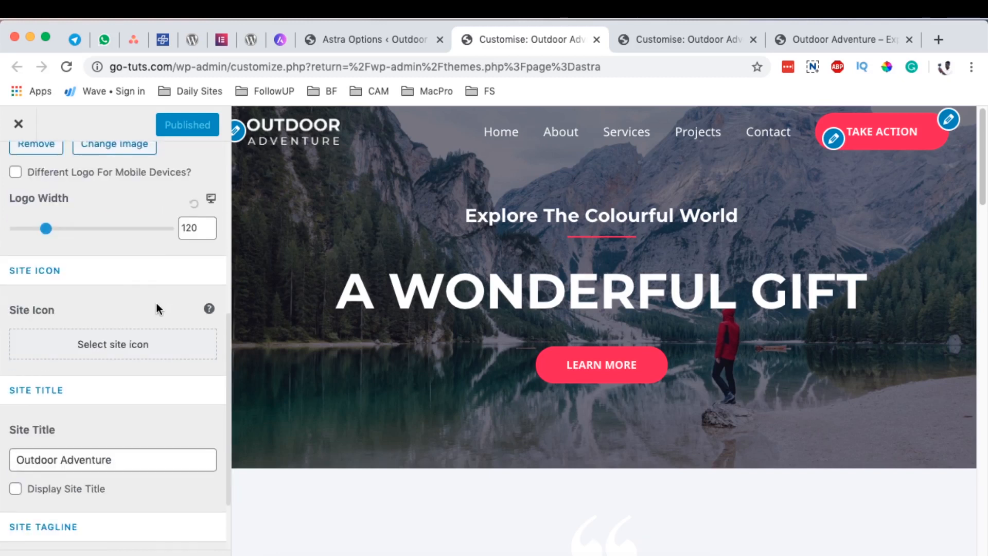
pyautogui.scroll(-4, 156, 309)
pyautogui.scroll(18, 156, 309)
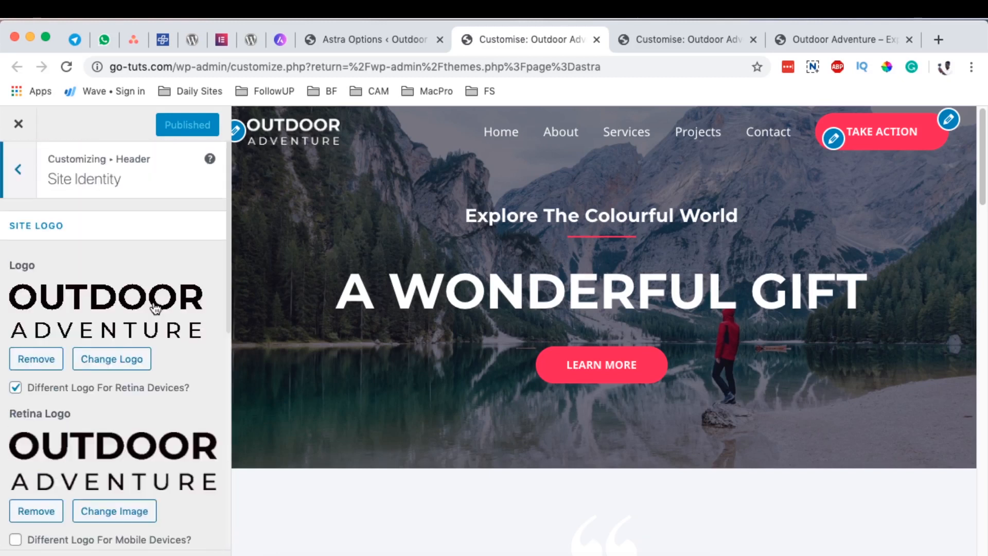
pyautogui.click(17, 168)
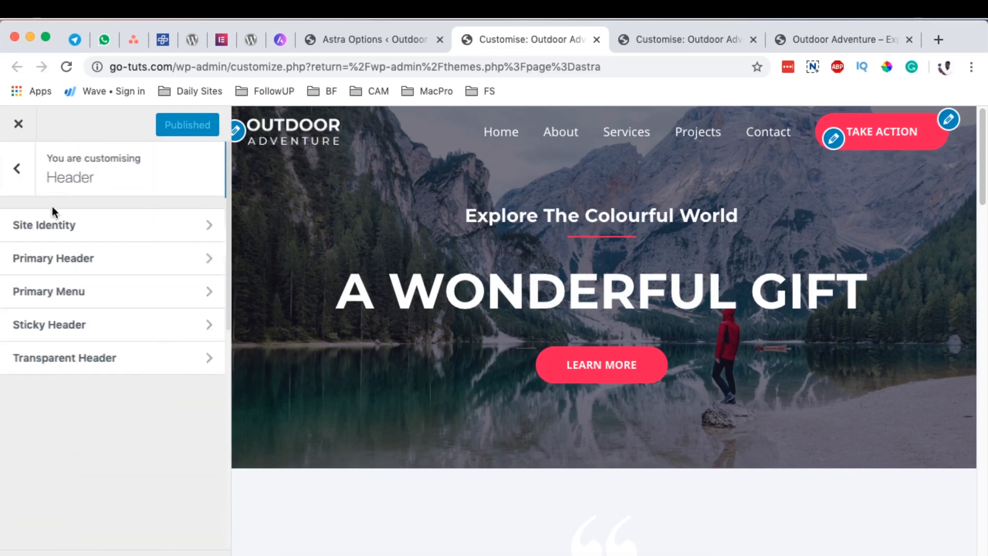
# Try the centred-logo and right-logo layouts for the Primary Header, and restore the layout with the logo on the left.
pyautogui.click(48, 265)
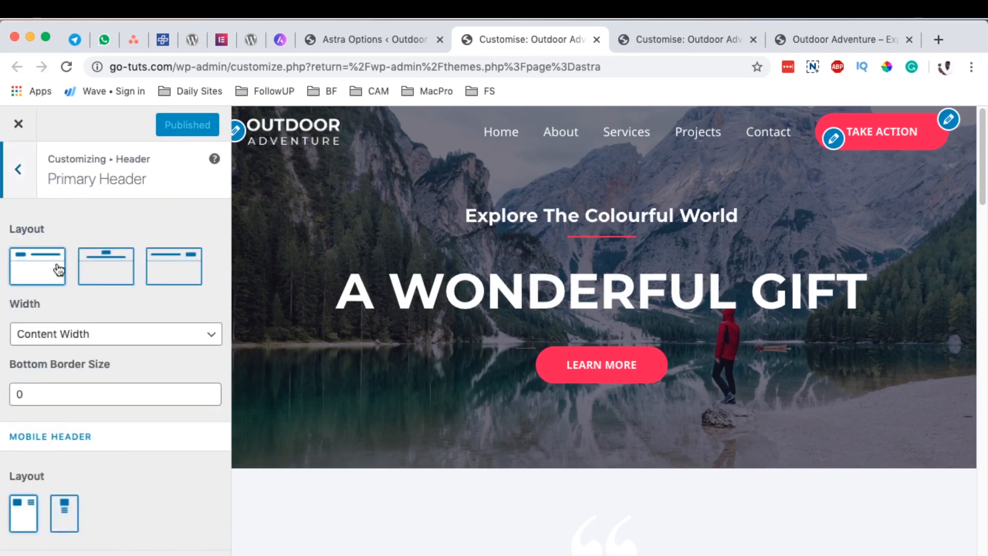
pyautogui.click(105, 264)
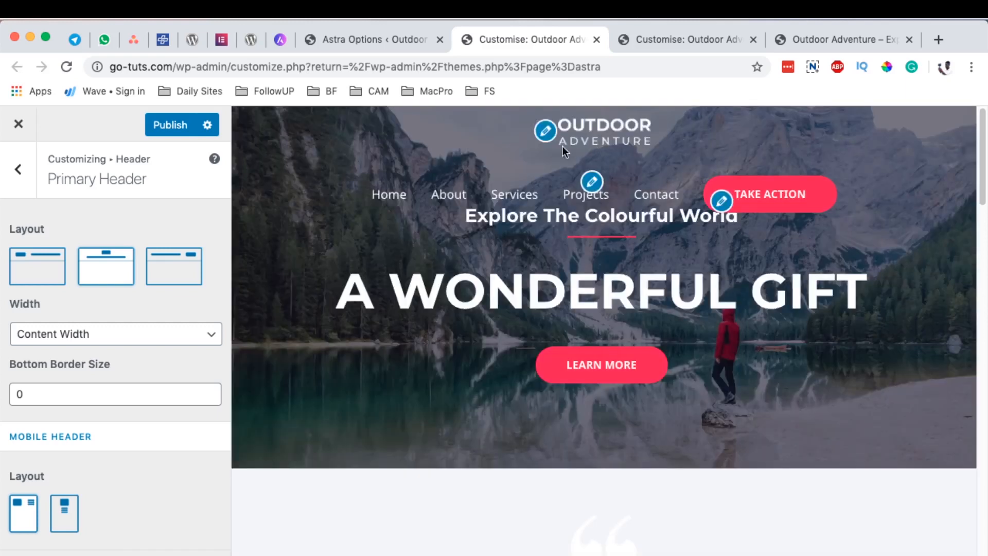
pyautogui.click(174, 267)
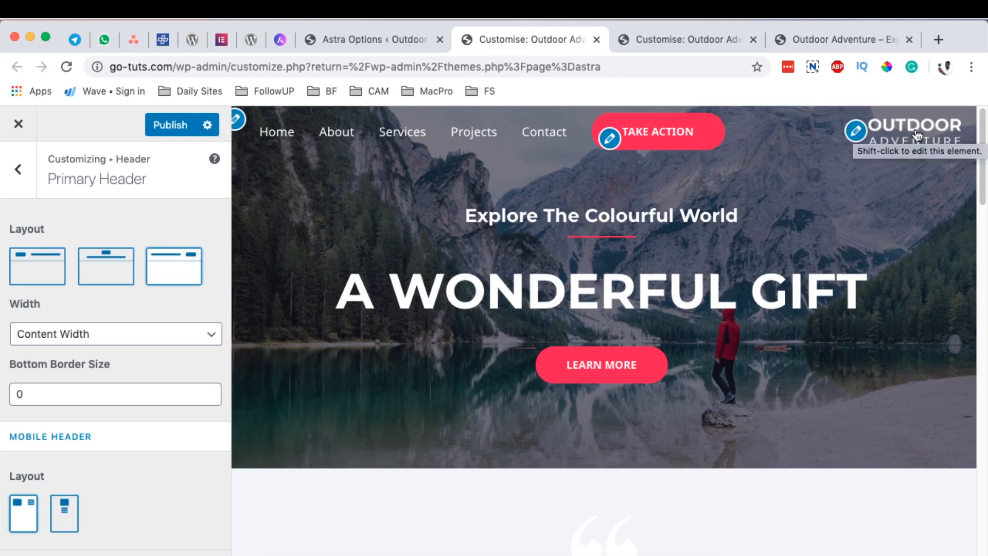
pyautogui.click(48, 263)
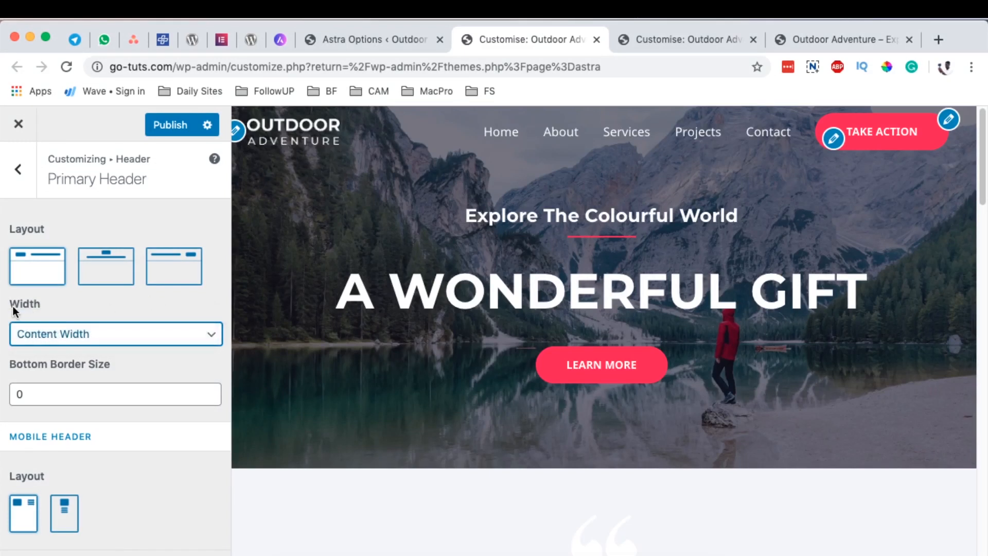
# Examine the Primary Header's width options and look at the header on the live site.
pyautogui.click(95, 334)
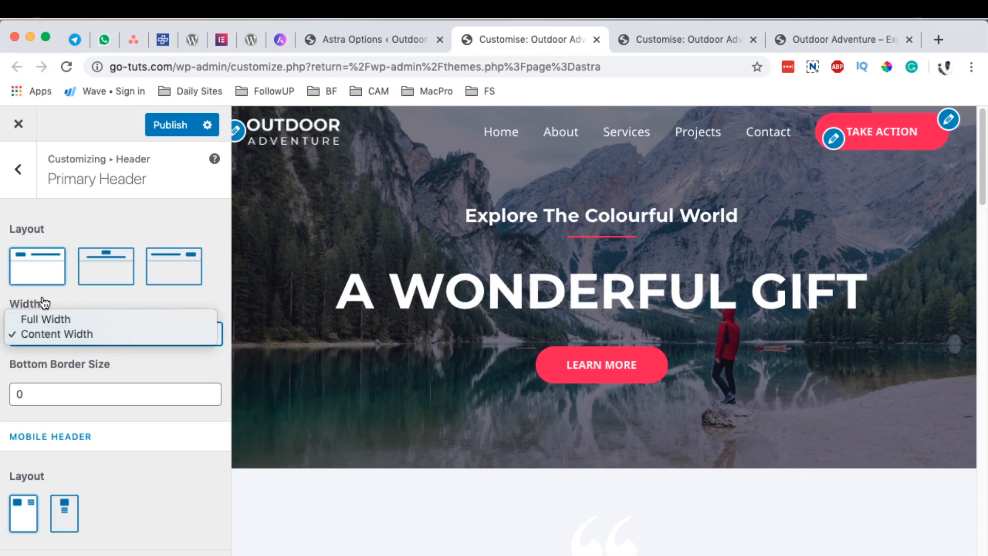
pyautogui.click(814, 32)
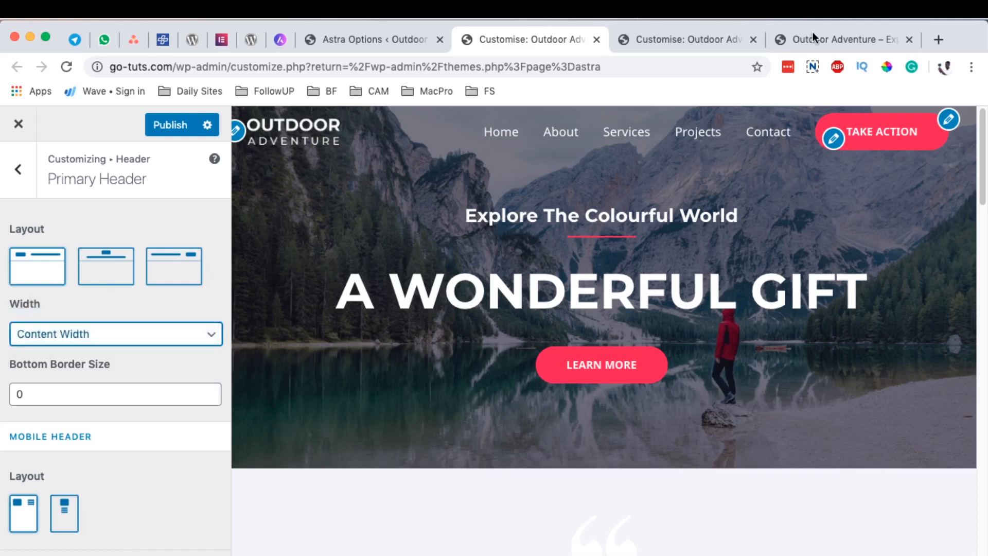
pyautogui.click(830, 38)
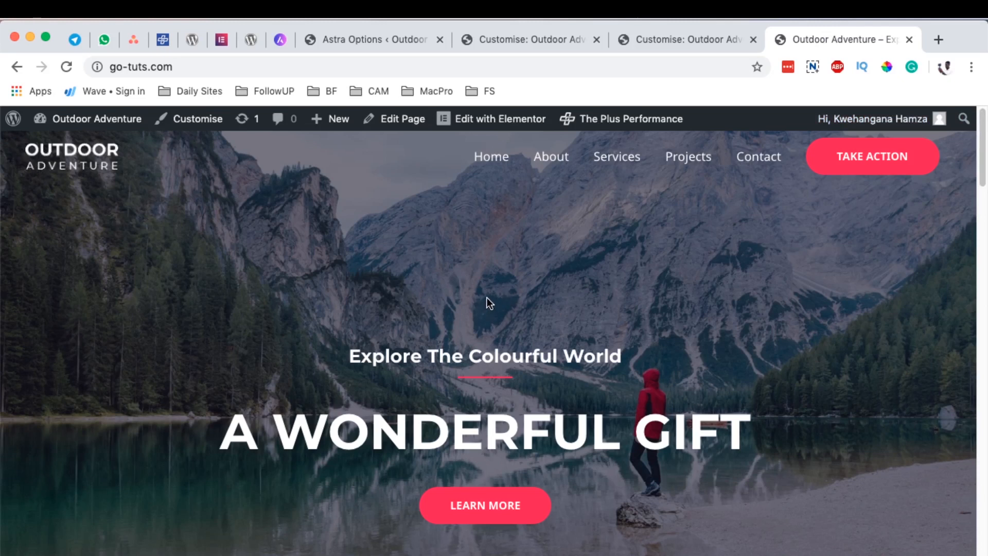
pyautogui.click(670, 40)
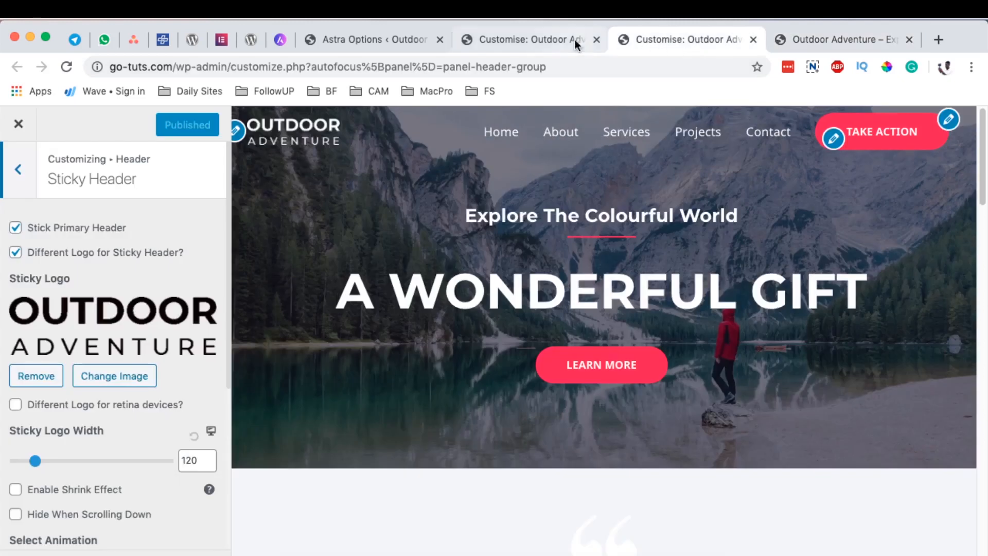
pyautogui.click(509, 41)
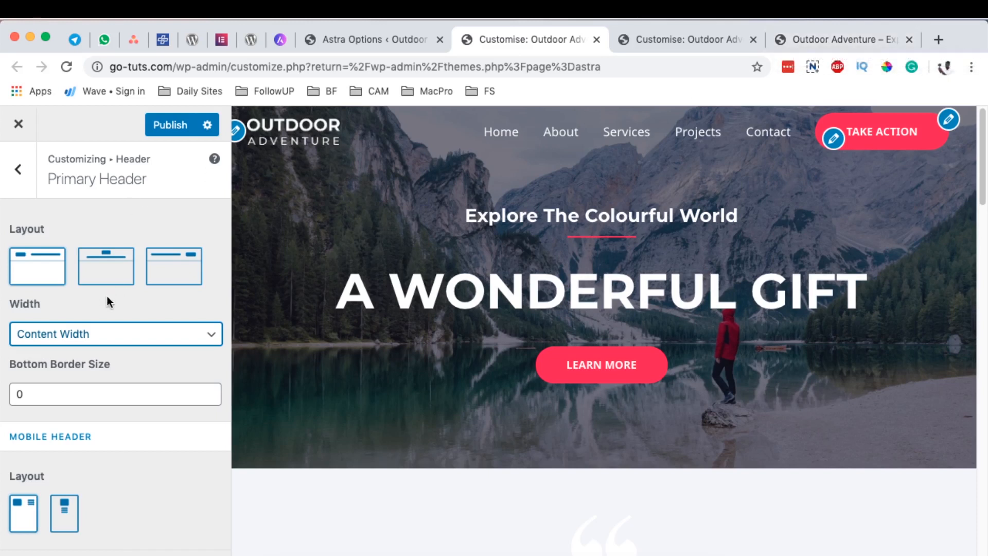
# Try a Primary Header bottom border size of 2 and 4, and set it back to 0.
pyautogui.doubleClick(51, 394)
pyautogui.write('2')
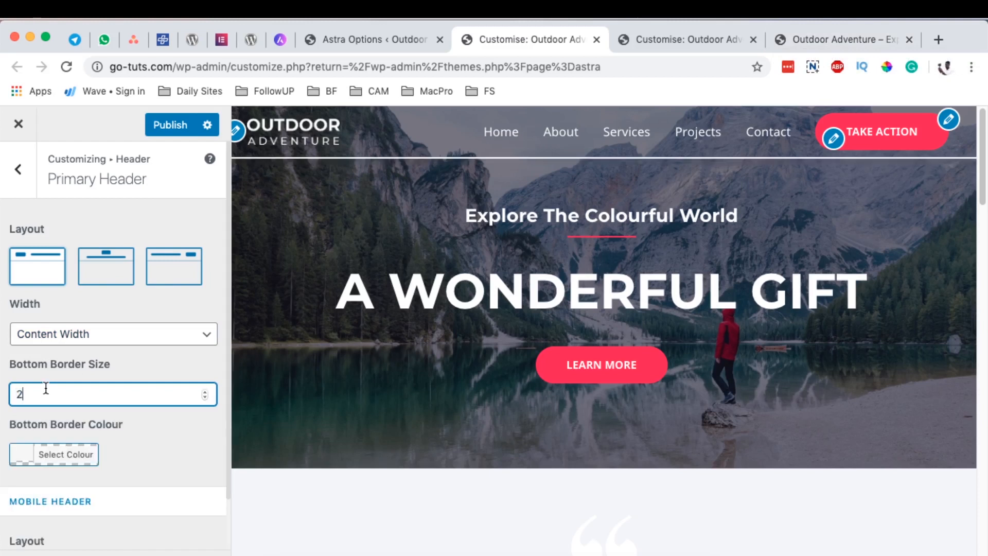
pyautogui.press('BackSpace')
pyautogui.write('4')
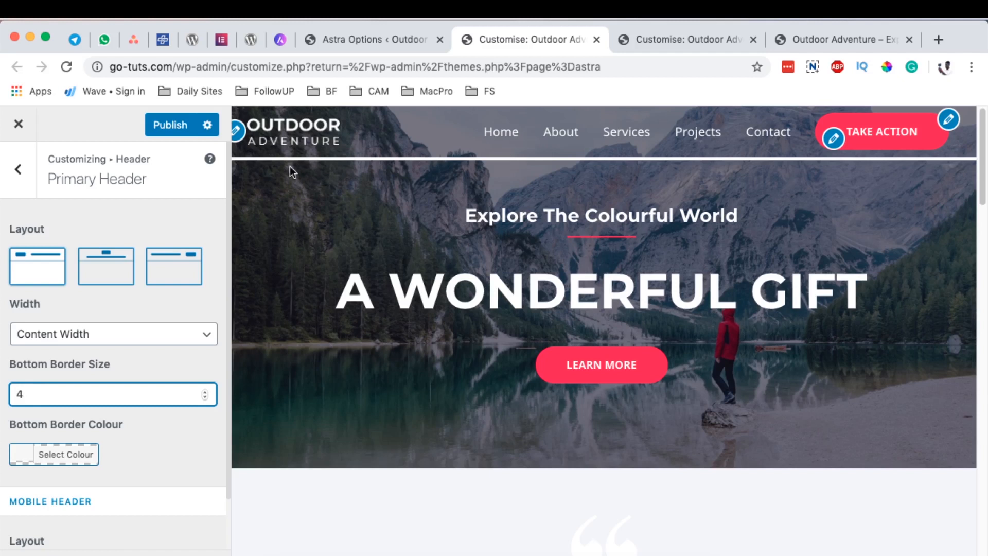
pyautogui.moveTo(38, 393); pyautogui.dragTo(4, 400)
pyautogui.press('BackSpace')
pyautogui.write('0')
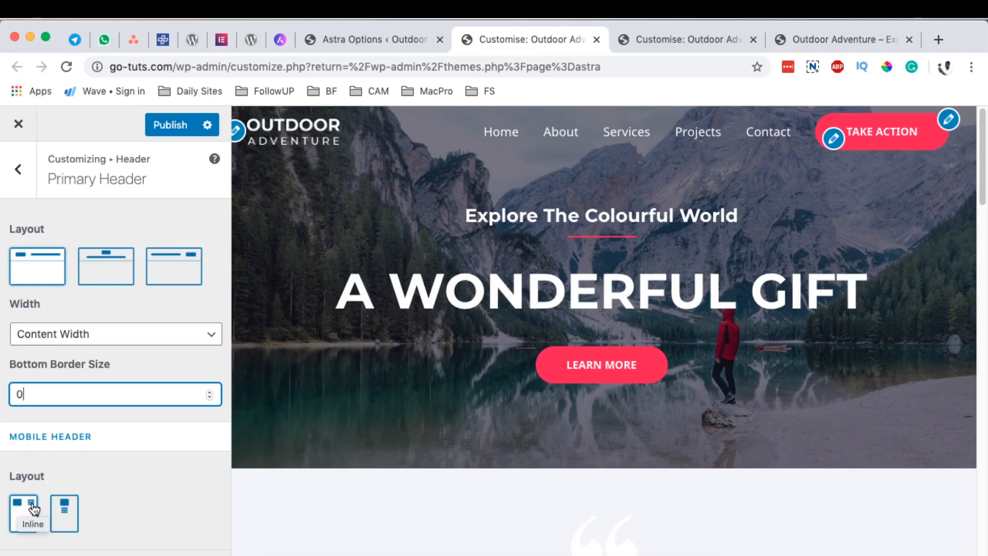
# Try the stacked mobile header layout in the mobile preview, and return the layout to Inline.
pyautogui.click(64, 518)
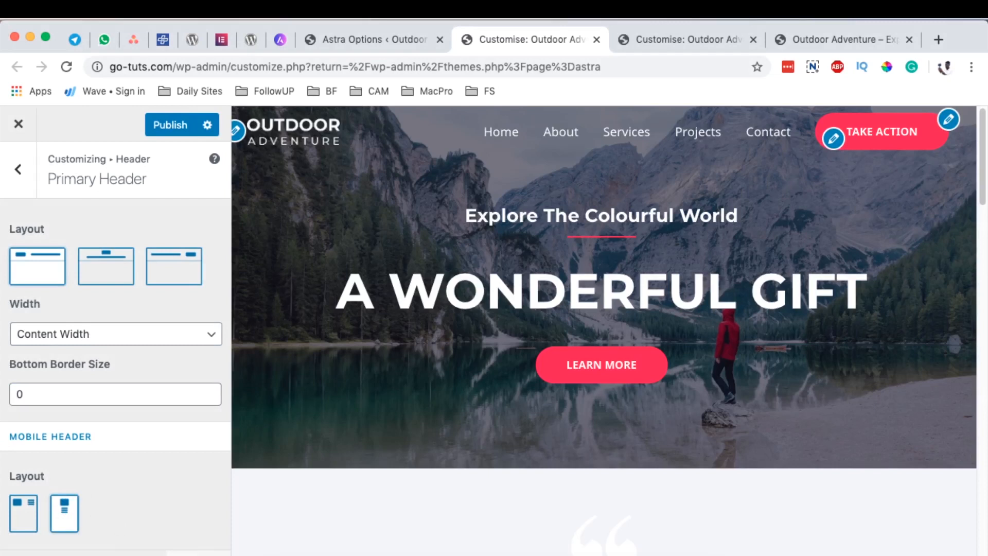
pyautogui.click(213, 553)
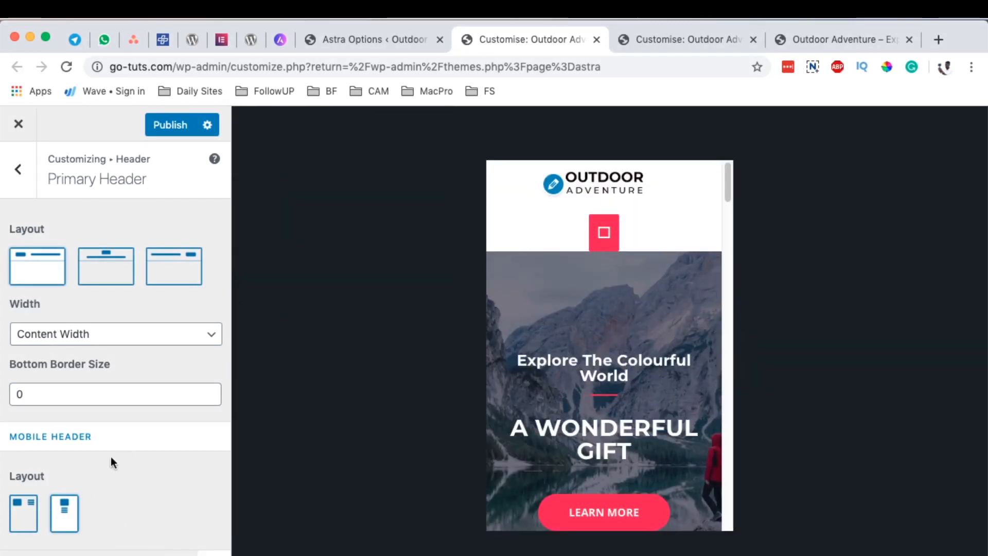
pyautogui.click(24, 517)
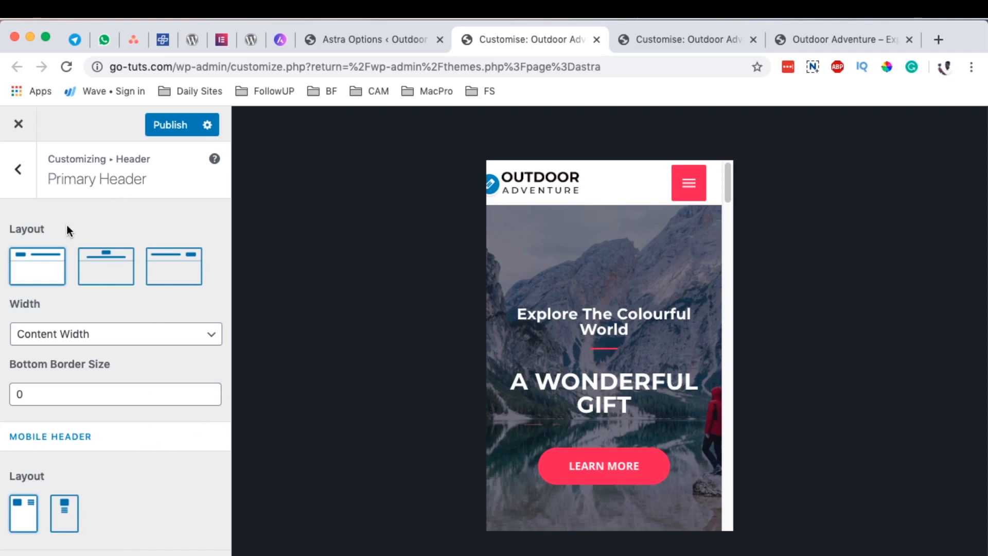
# Open the header's Primary Menu settings and switch the site preview back to desktop size.
pyautogui.click(17, 169)
pyautogui.click(134, 273)
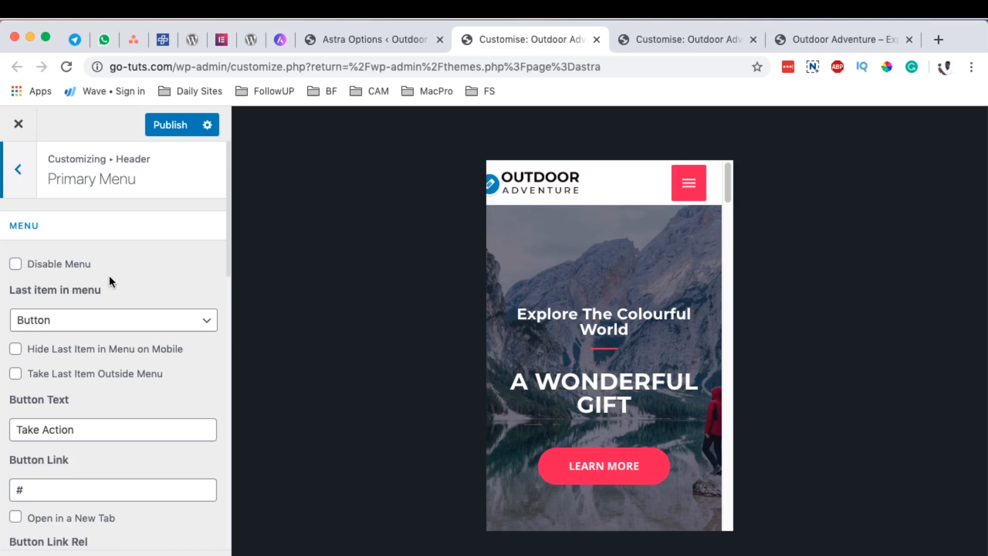
pyautogui.click(150, 553)
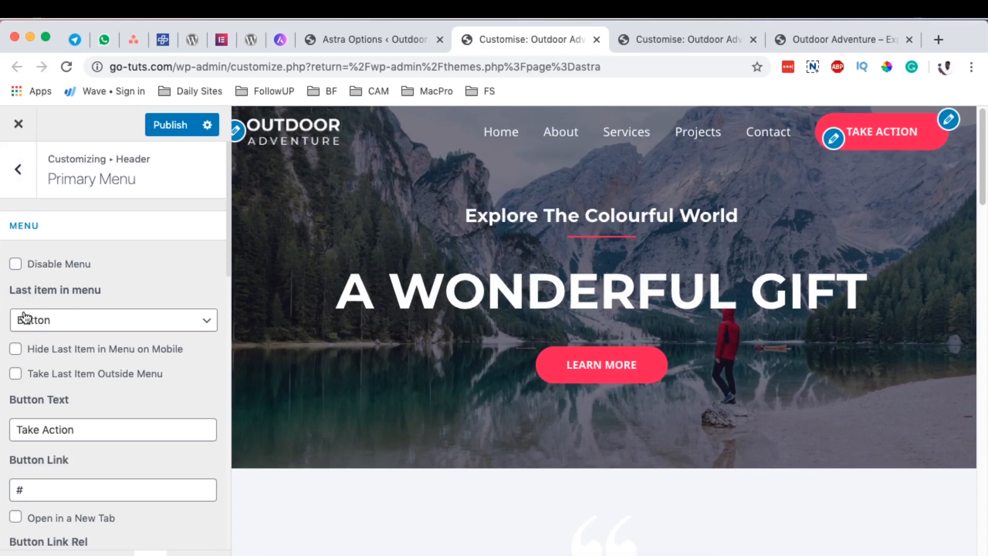
# Try None and Search as the primary menu's last item, and test the search icon in the preview.
pyautogui.click(23, 322)
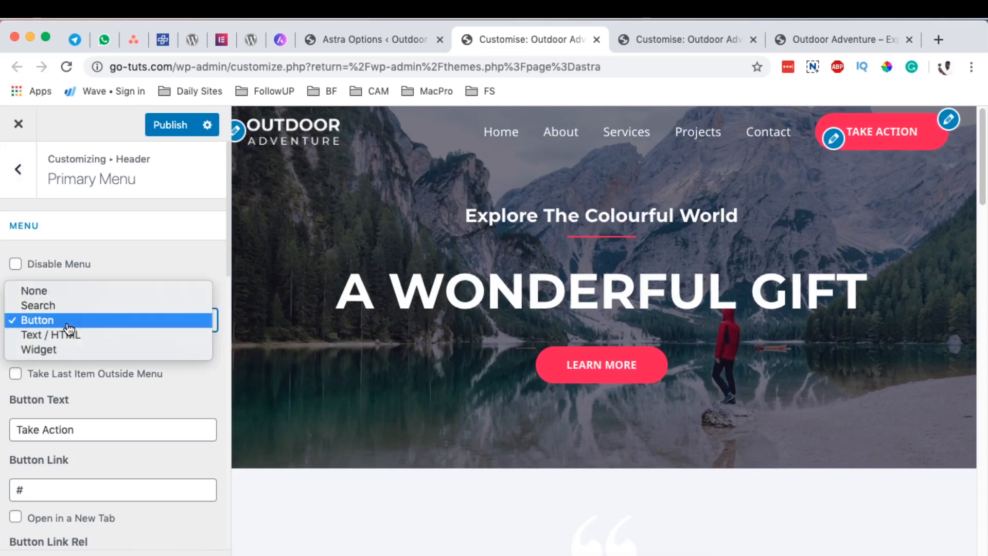
pyautogui.click(72, 290)
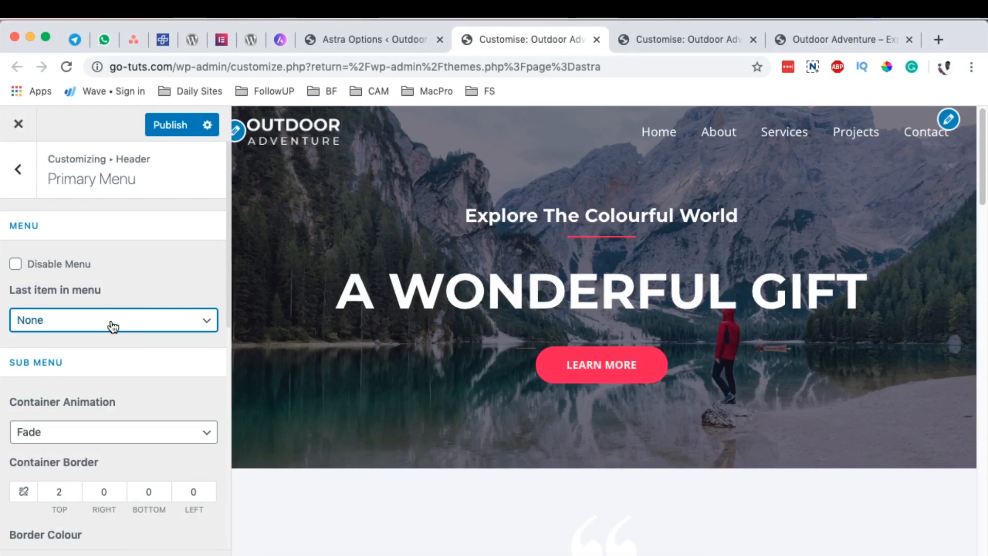
pyautogui.click(111, 325)
pyautogui.click(105, 334)
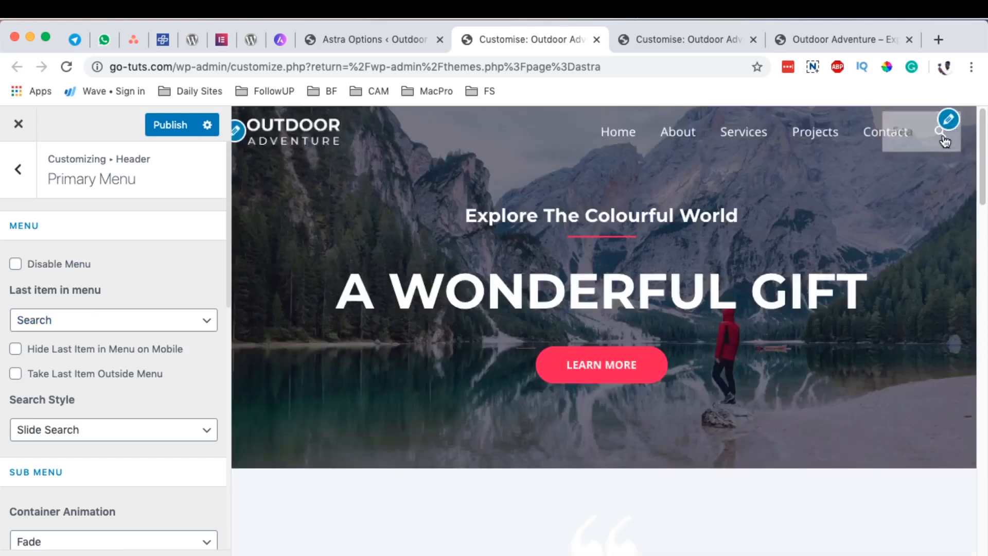
pyautogui.click(941, 133)
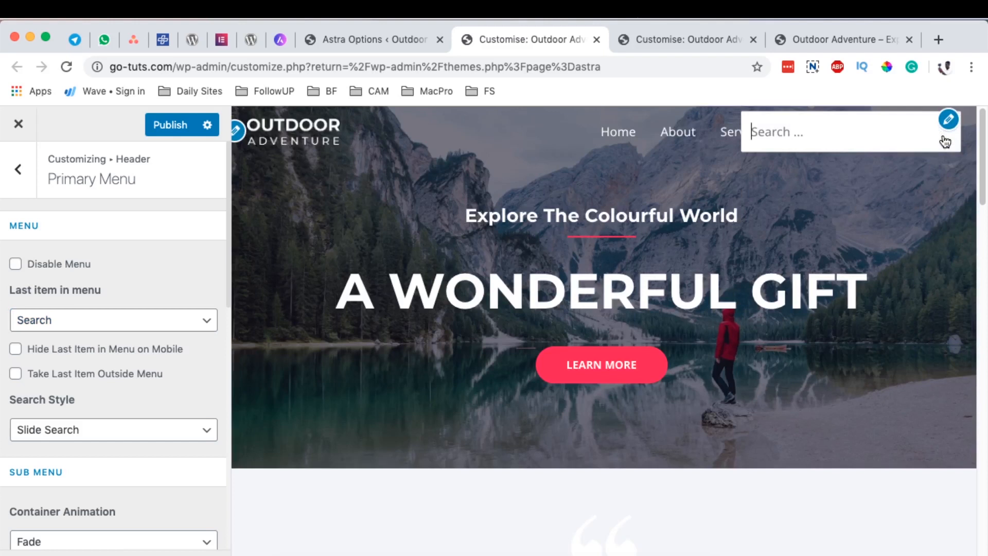
pyautogui.click(909, 175)
# Try Text / HTML as the primary menu's last item and examine its custom button markup.
pyautogui.click(156, 324)
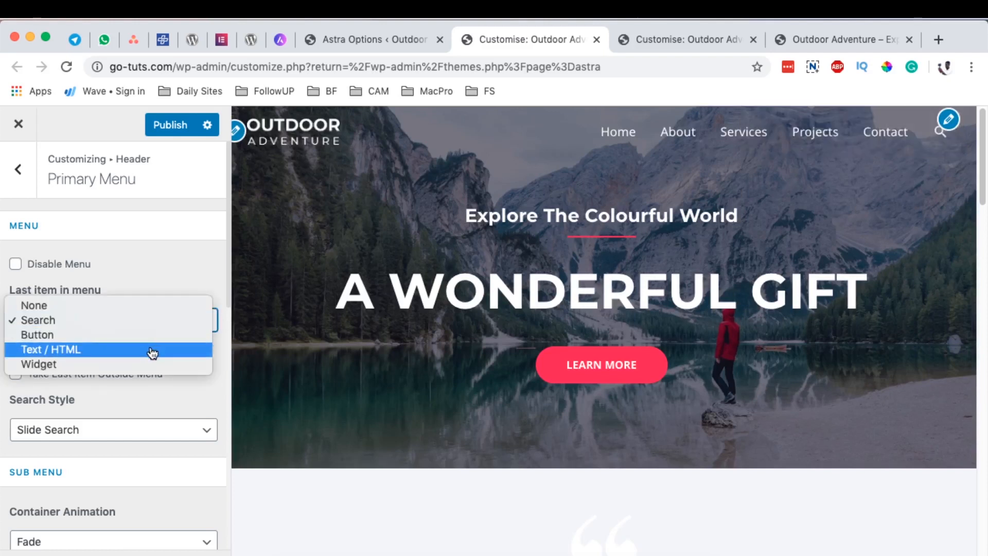
pyautogui.click(152, 353)
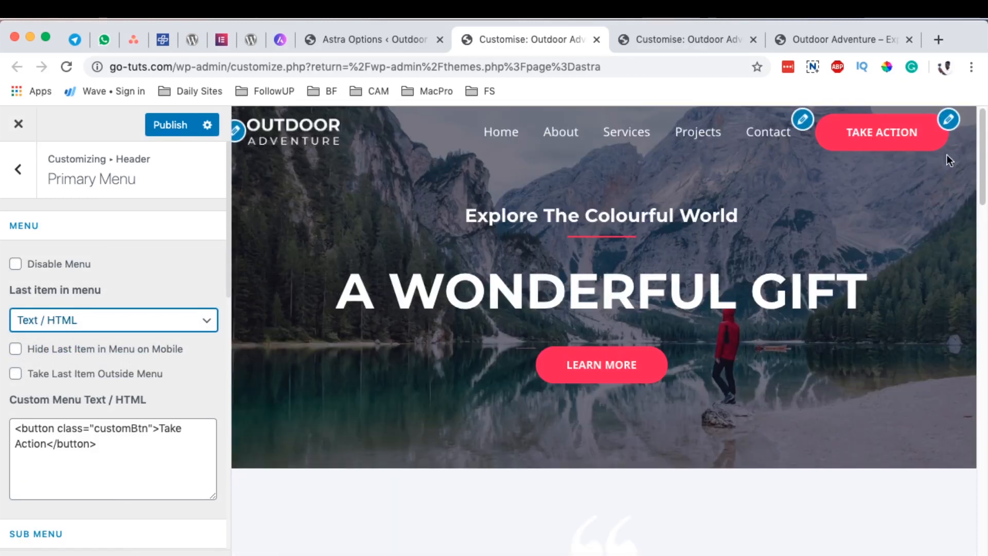
pyautogui.click(126, 450)
pyautogui.press('super+a')
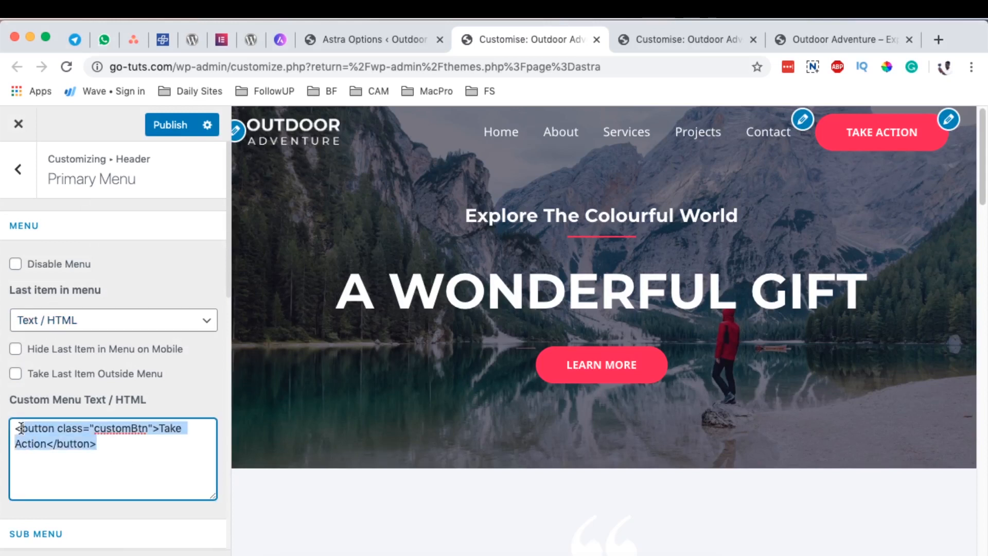
pyautogui.click(132, 446)
pyautogui.moveTo(126, 442); pyautogui.dragTo(9, 430)
# Try Widget as the primary menu's last item and examine the menus available for the Primary Menu location.
pyautogui.click(147, 325)
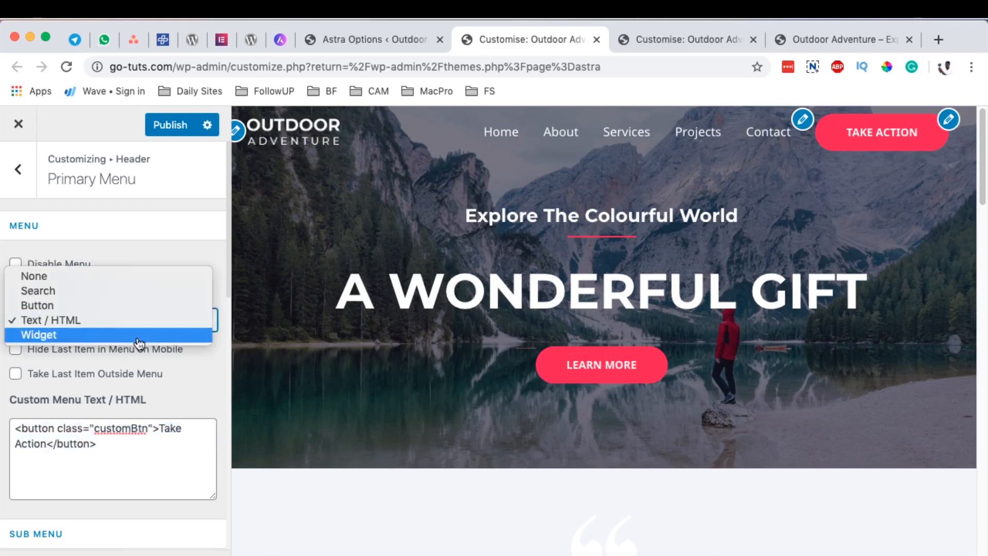
pyautogui.click(139, 336)
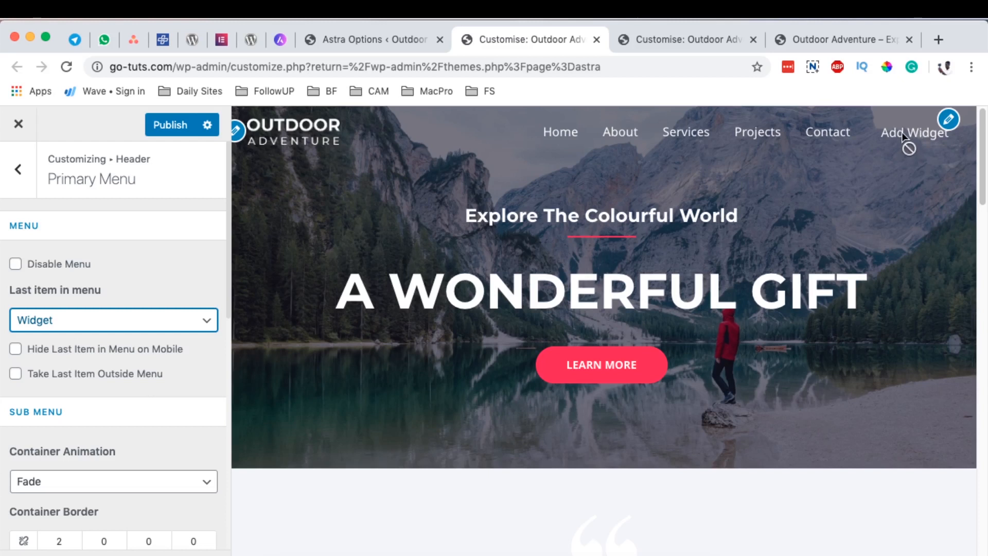
pyautogui.click(949, 120)
pyautogui.click(62, 489)
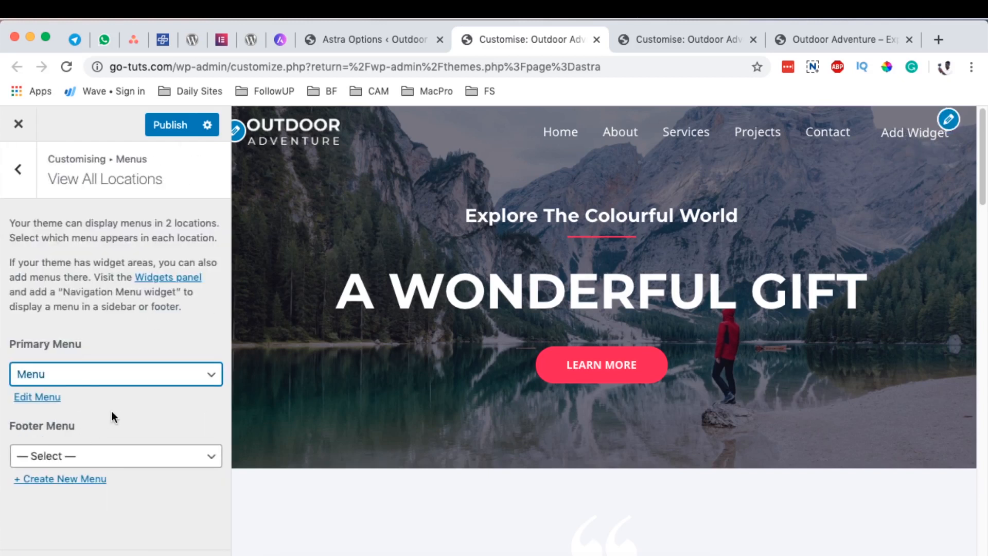
pyautogui.click(154, 375)
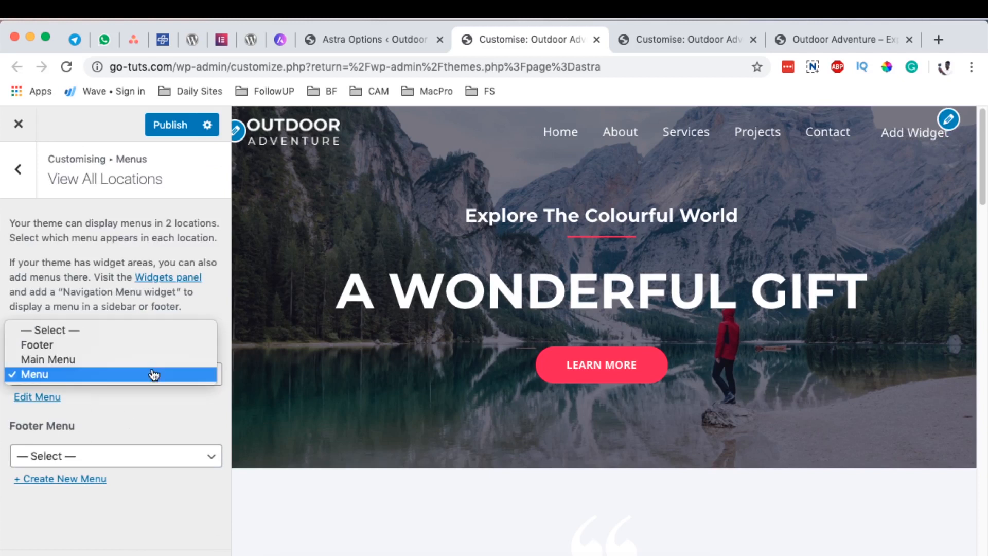
pyautogui.click(123, 410)
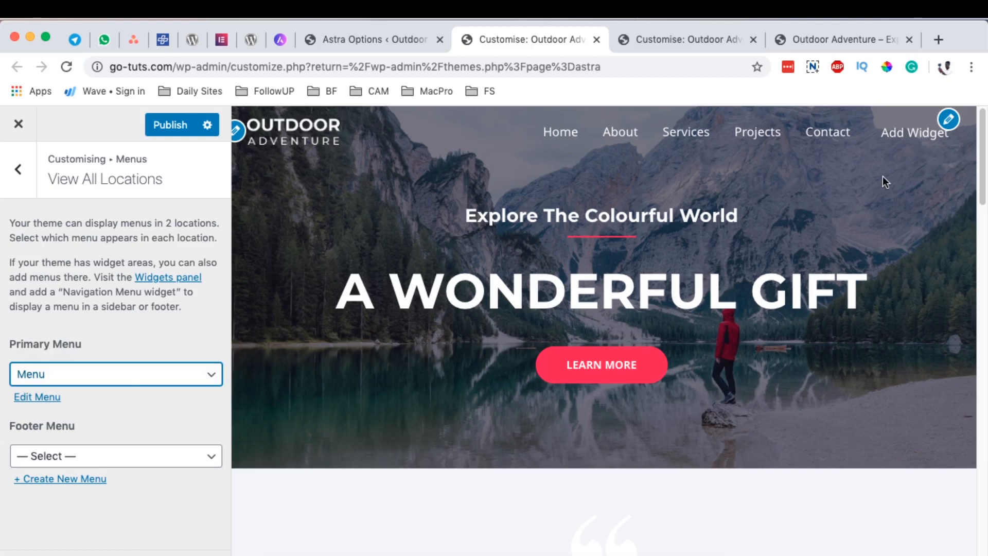
# View the site's widget areas on the Widgets admin page in a separate tab, check the live site, and close the Widgets page.
pyautogui.click(361, 39)
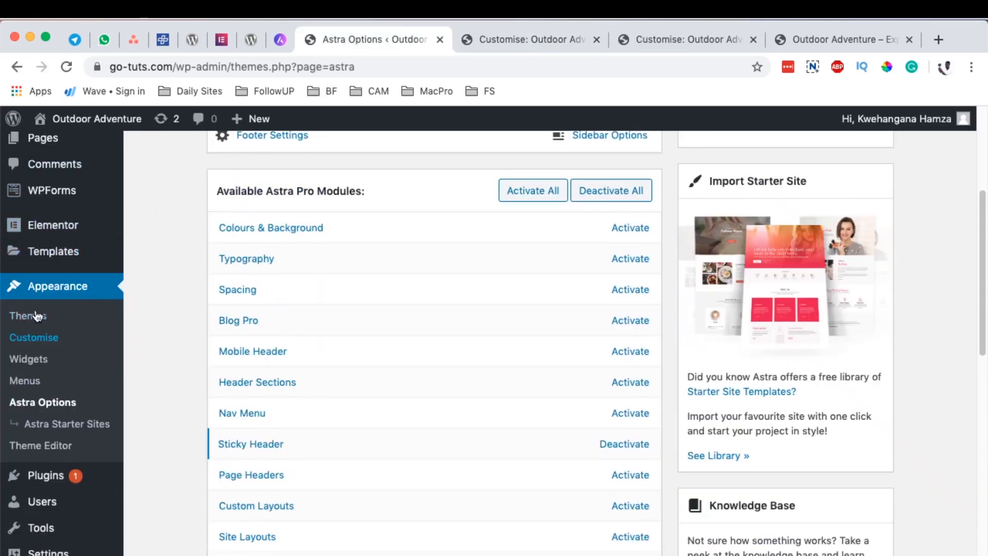
pyautogui.keyDown('super'); pyautogui.click(29, 360); pyautogui.keyUp('super')
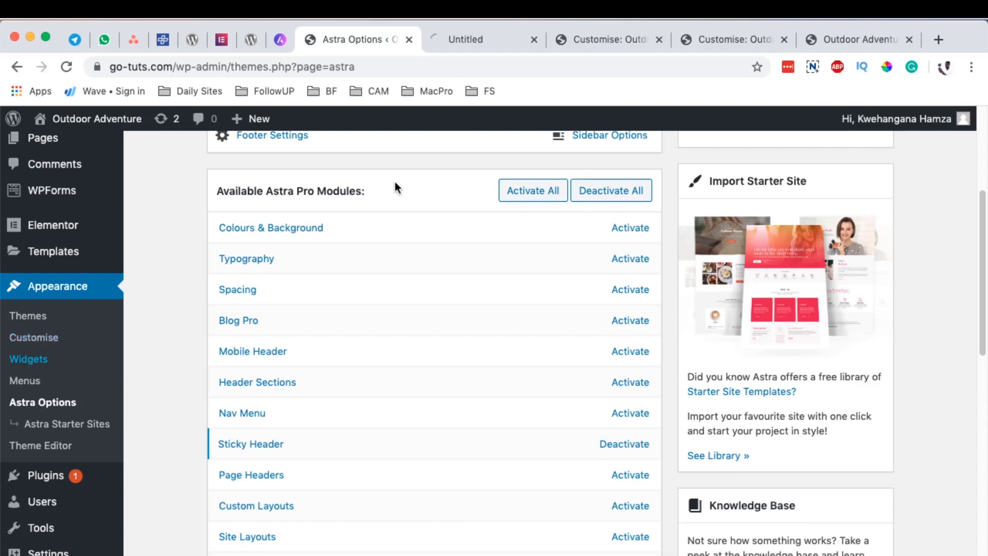
pyautogui.click(468, 37)
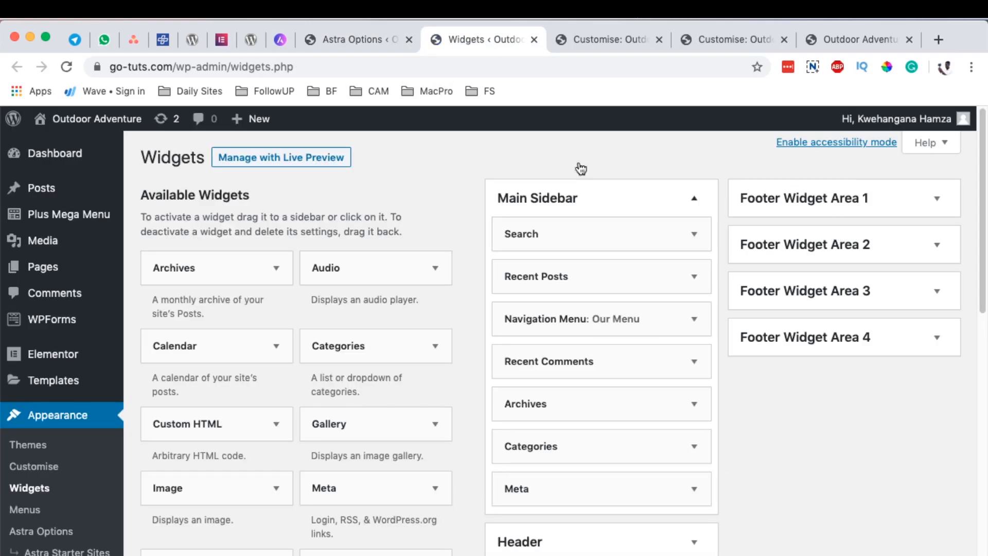
pyautogui.click(860, 42)
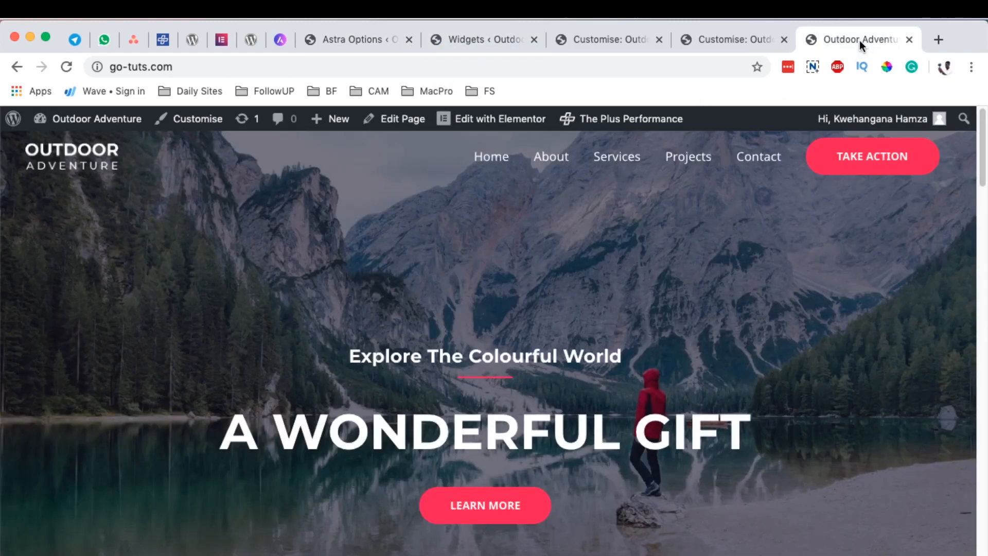
pyautogui.click(497, 41)
pyautogui.click(534, 39)
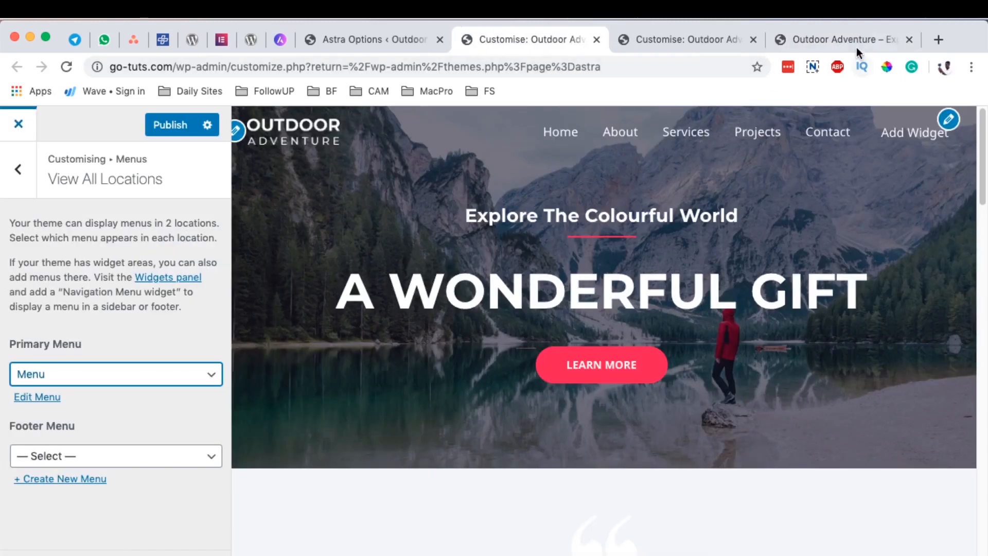
# Return to the header's Primary Menu settings and set the last item in the menu to Button.
pyautogui.click(86, 268)
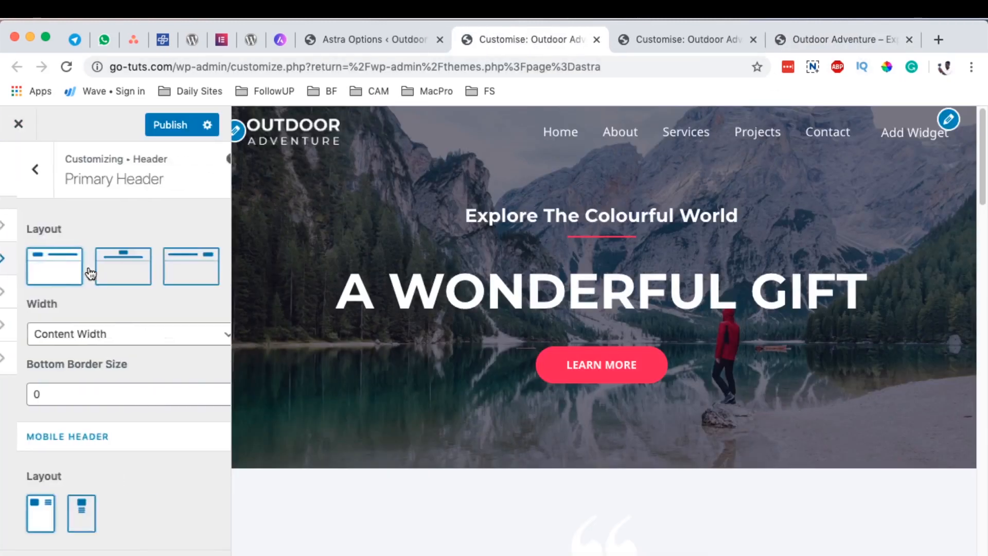
pyautogui.click(20, 186)
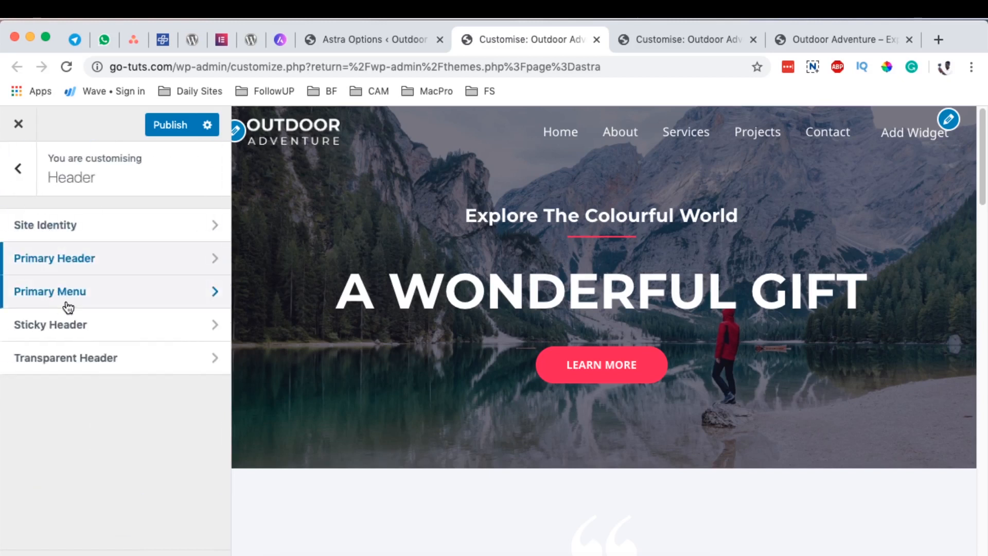
pyautogui.click(77, 304)
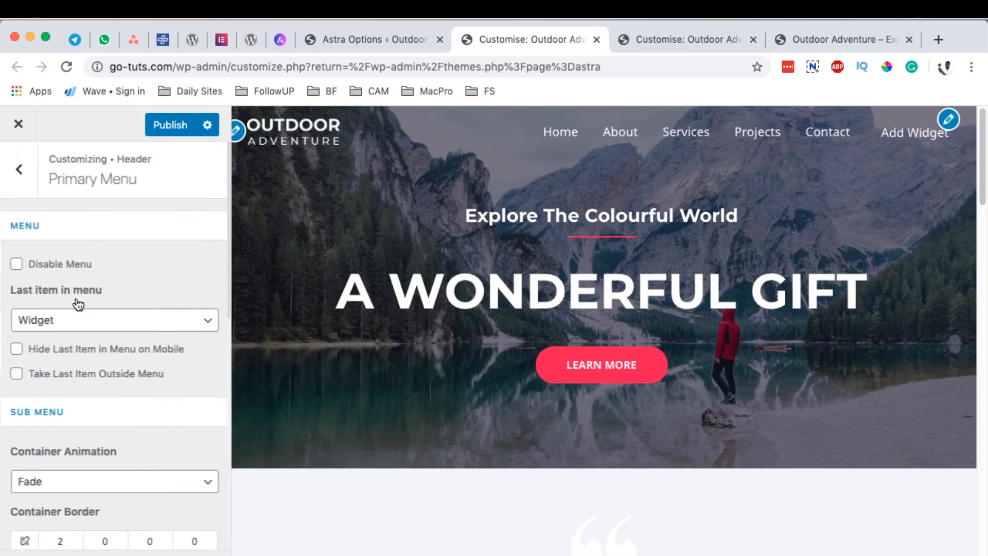
pyautogui.click(80, 321)
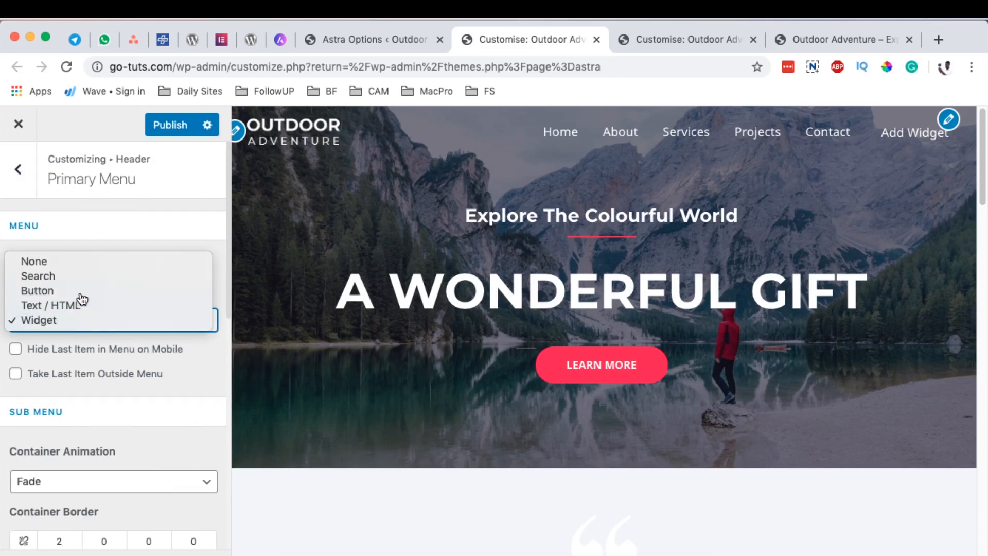
pyautogui.press('Escape')
pyautogui.press('Up')
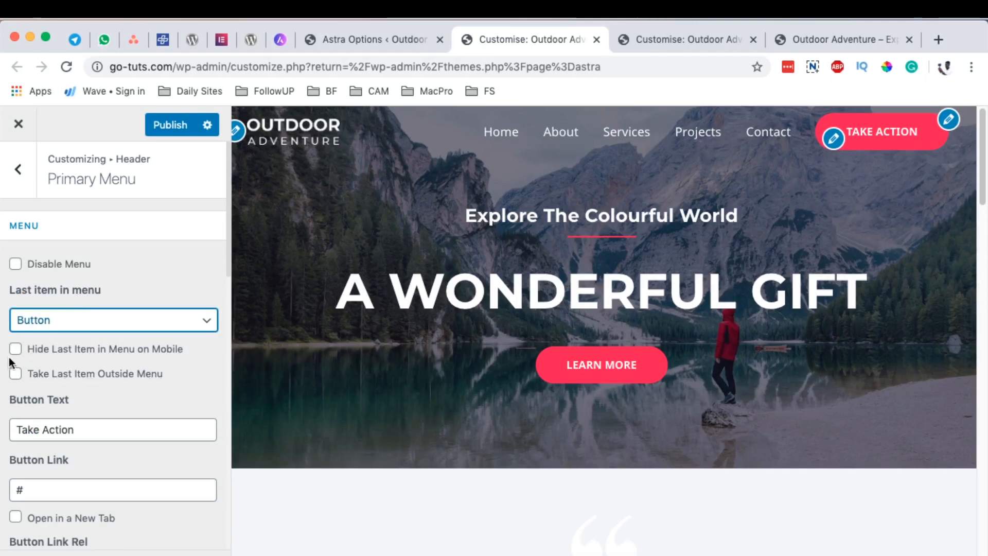
# Change the menu button's text to "Main Site".
pyautogui.scroll(-2, 136, 380)
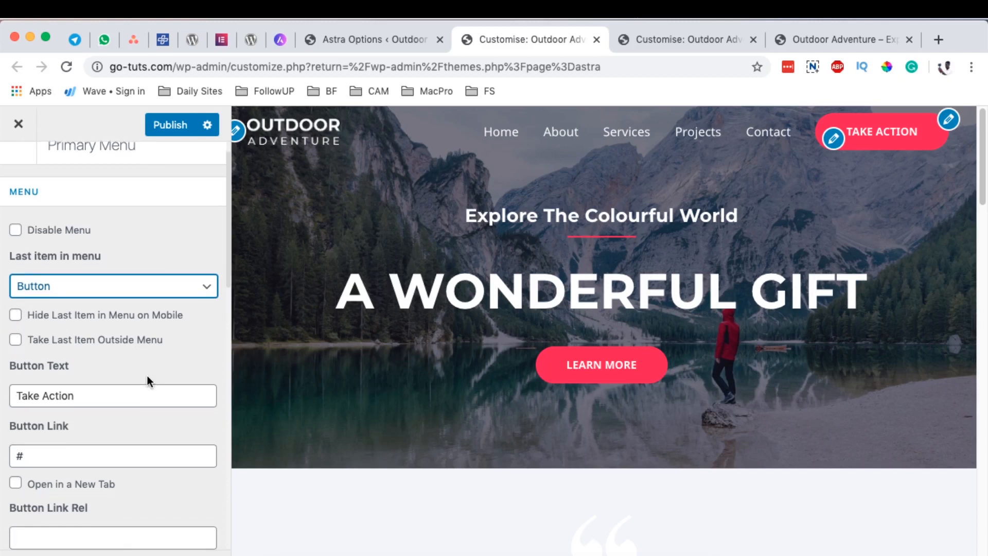
pyautogui.moveTo(91, 384); pyautogui.dragTo(3, 385)
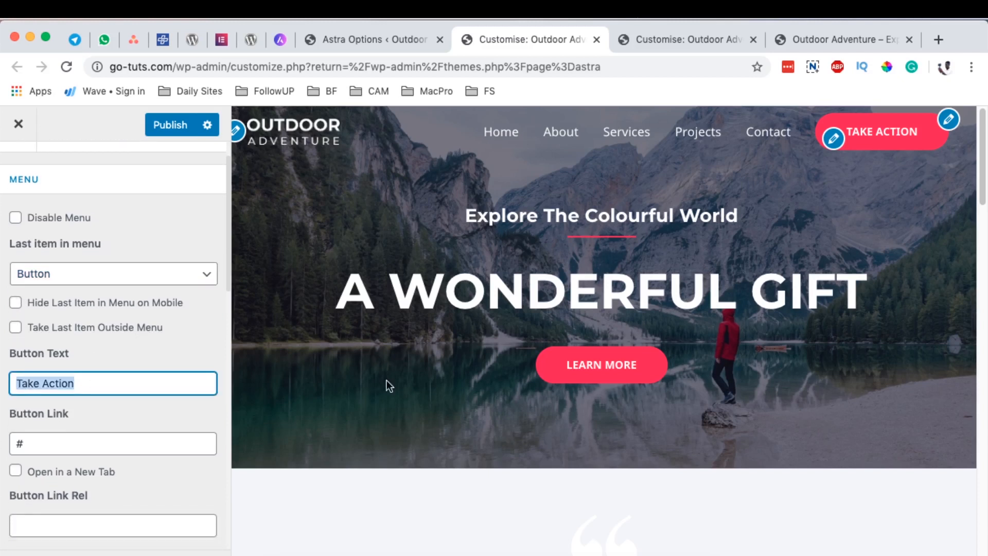
pyautogui.doubleClick(34, 385)
pyautogui.tripleClick(34, 385)
pyautogui.write('Main Site')
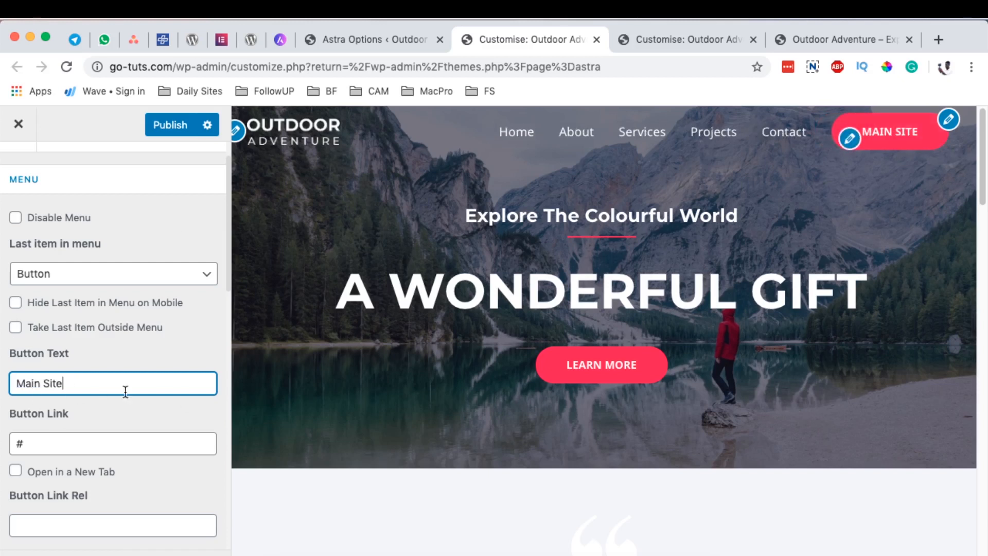
pyautogui.moveTo(36, 451); pyautogui.dragTo(5, 450)
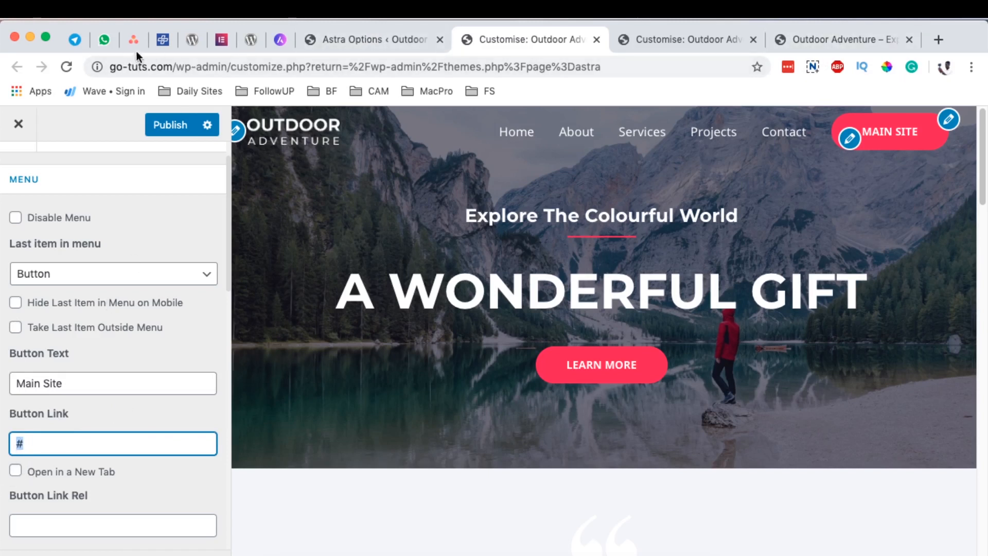
pyautogui.press('super+t')
pyautogui.write('go')
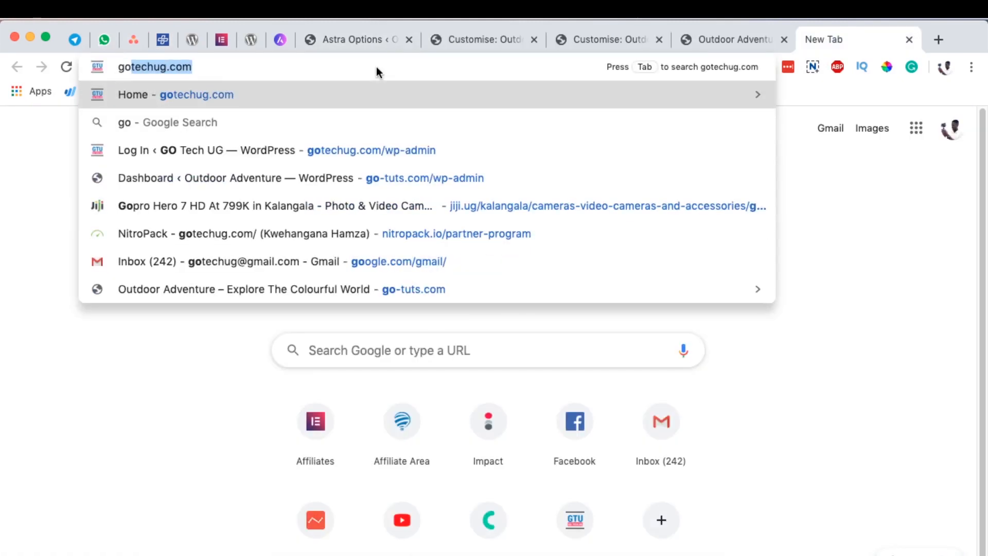
pyautogui.press('super+a')
pyautogui.press('super+c')
pyautogui.click(611, 35)
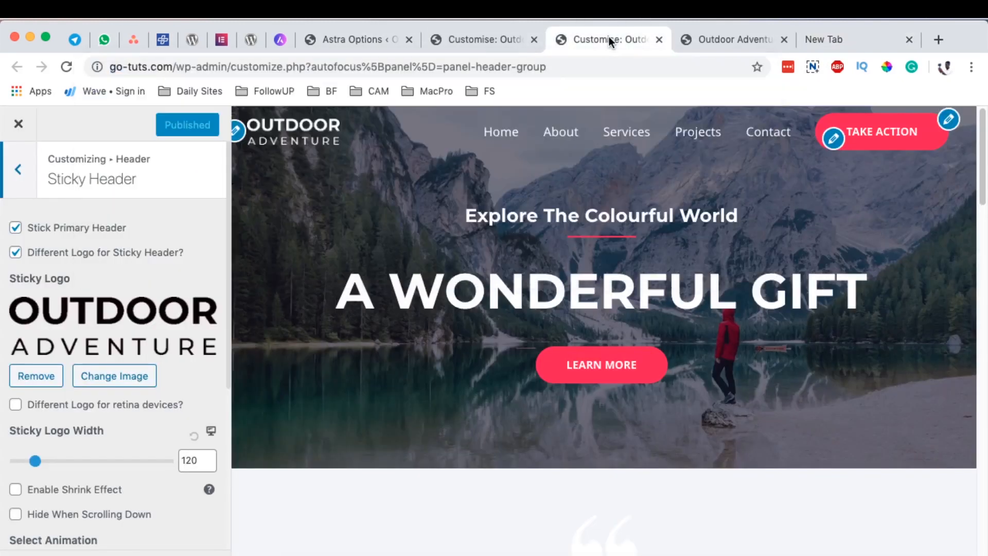
pyautogui.click(520, 45)
pyautogui.click(64, 388)
pyautogui.doubleClick(41, 439)
pyautogui.press('super+v')
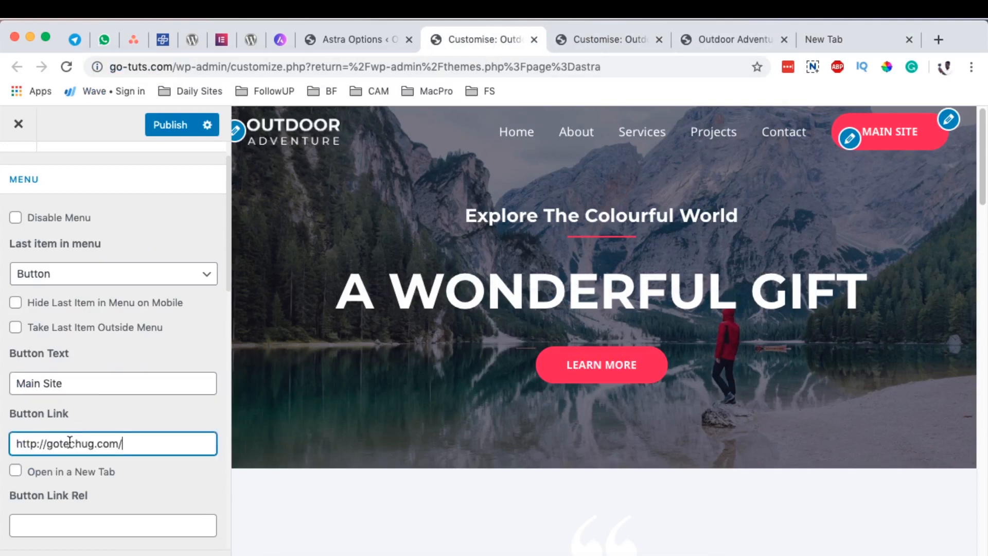
pyautogui.scroll(-1, 31, 463)
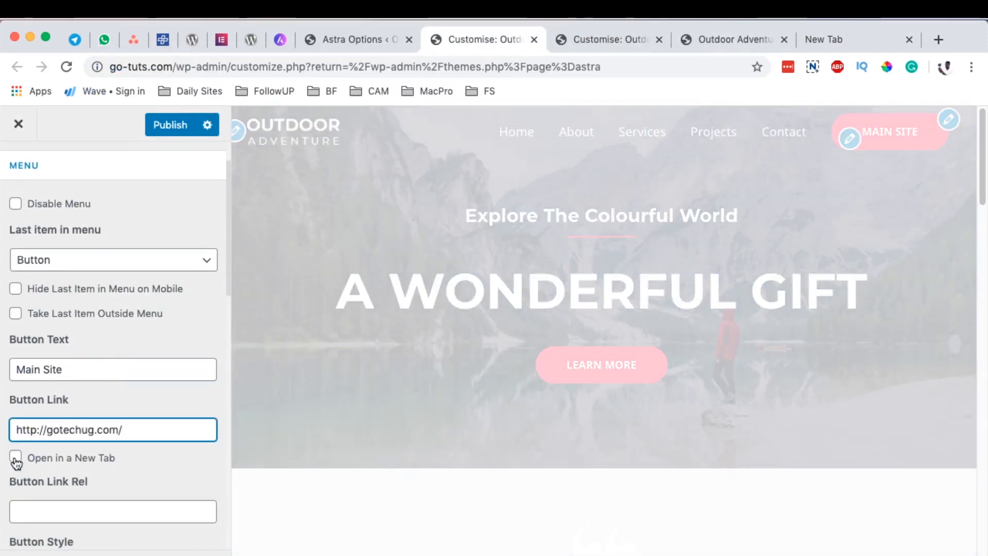
pyautogui.click(16, 457)
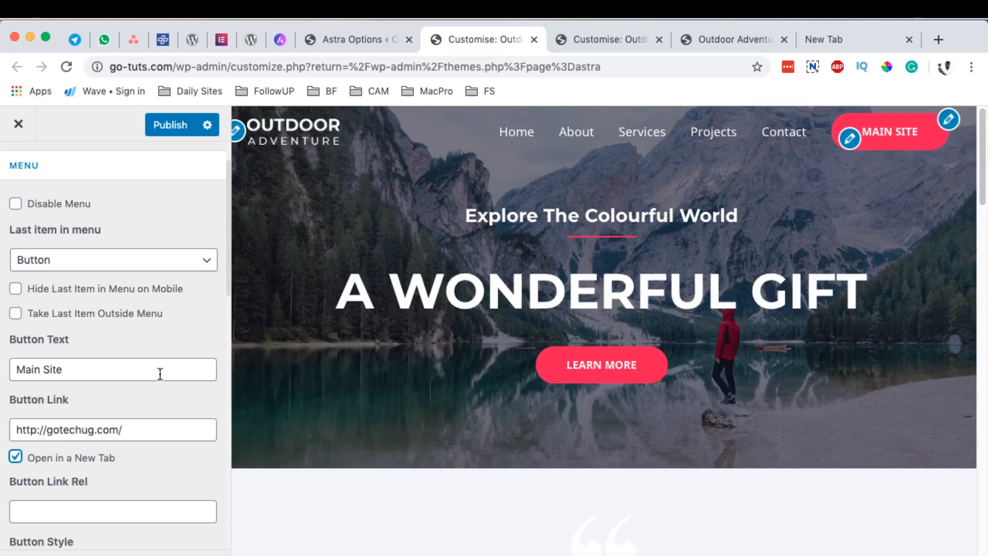
# Examine the style choices for the menu button, keeping Theme Button.
pyautogui.scroll(-4, 160, 373)
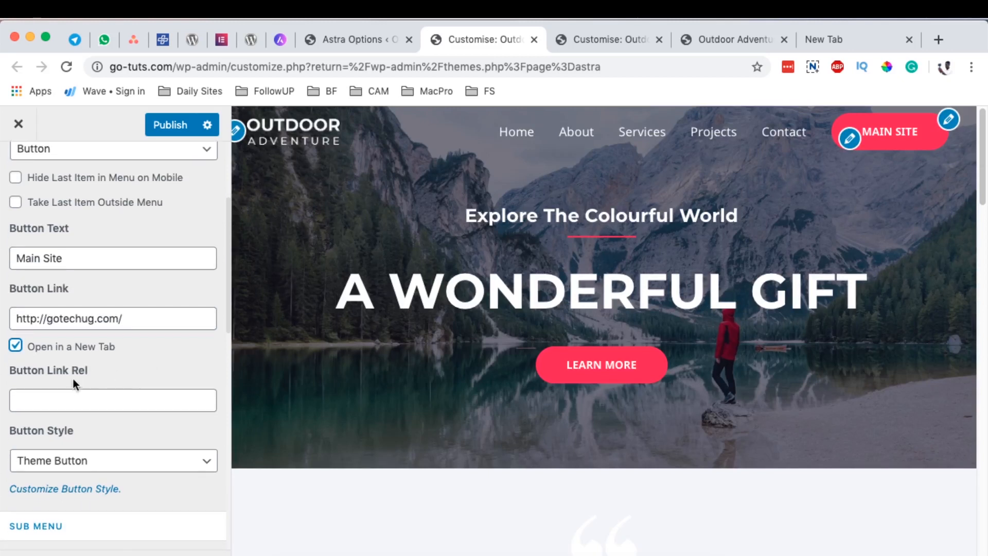
pyautogui.scroll(-5, 36, 390)
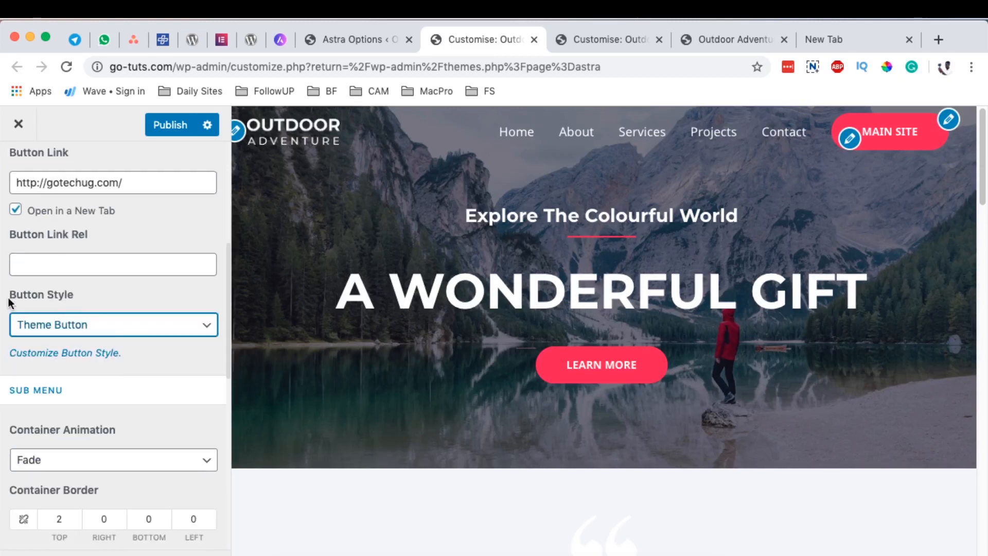
pyautogui.click(84, 325)
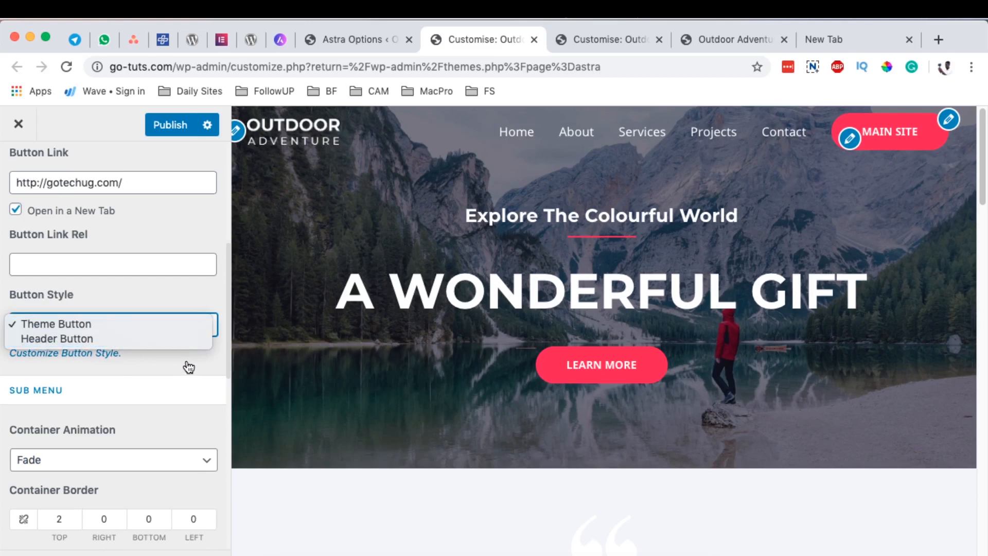
pyautogui.click(131, 291)
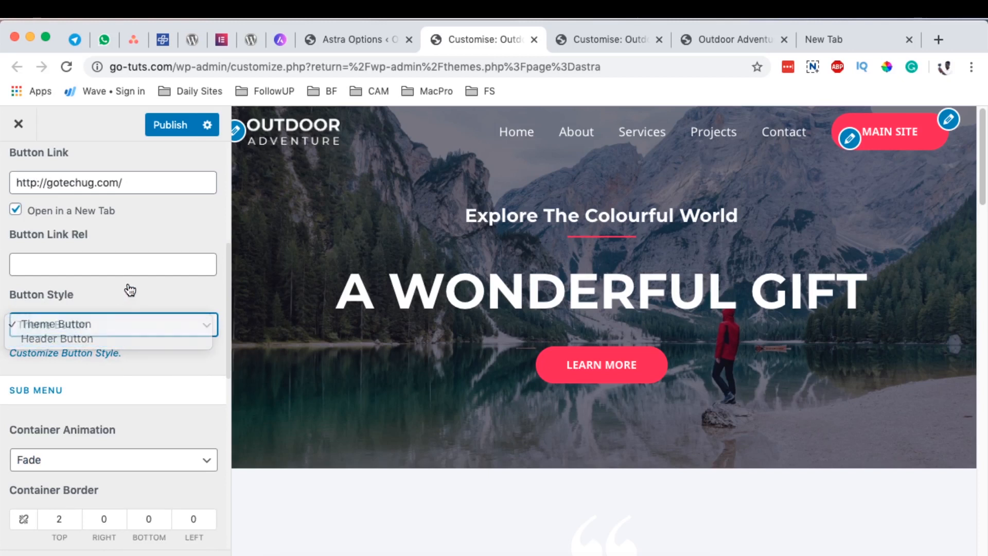
# Examine the normal-state text and background colour options in the theme's global button settings.
pyautogui.scroll(6, 77, 229)
pyautogui.click(16, 179)
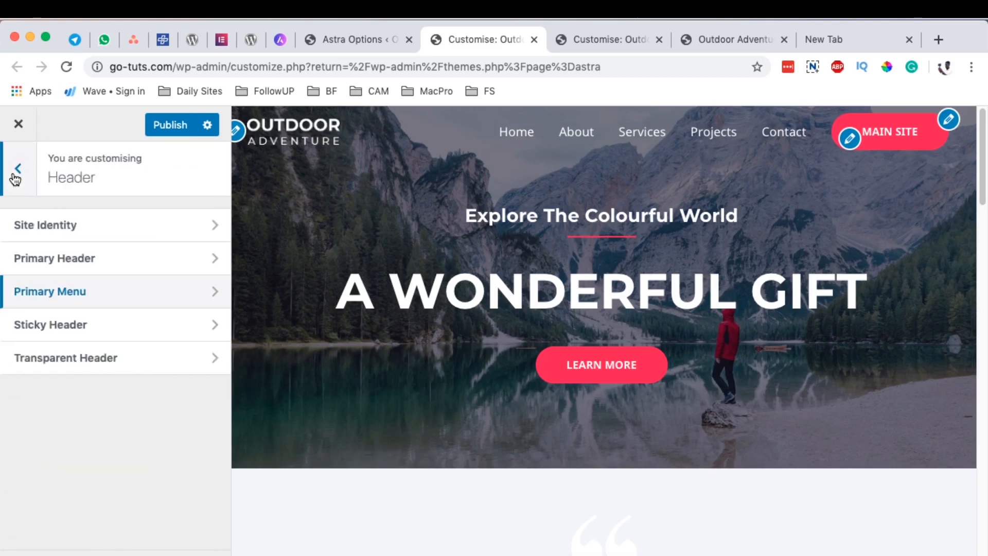
pyautogui.click(17, 179)
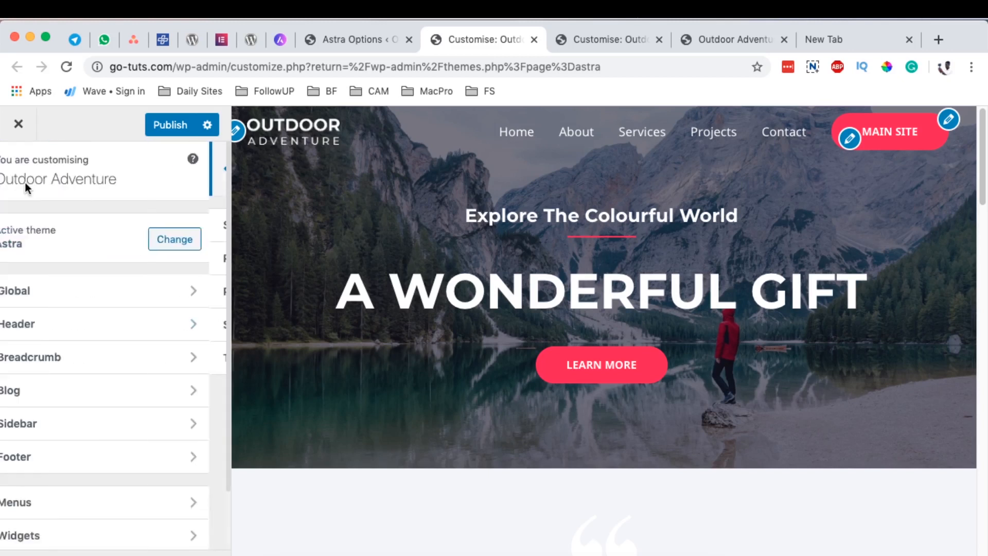
pyautogui.click(54, 290)
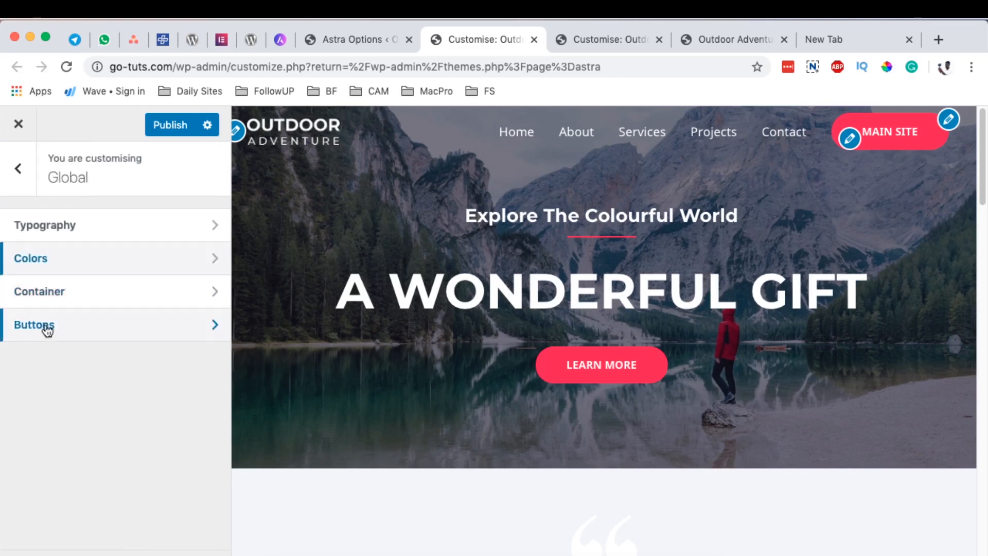
pyautogui.click(61, 327)
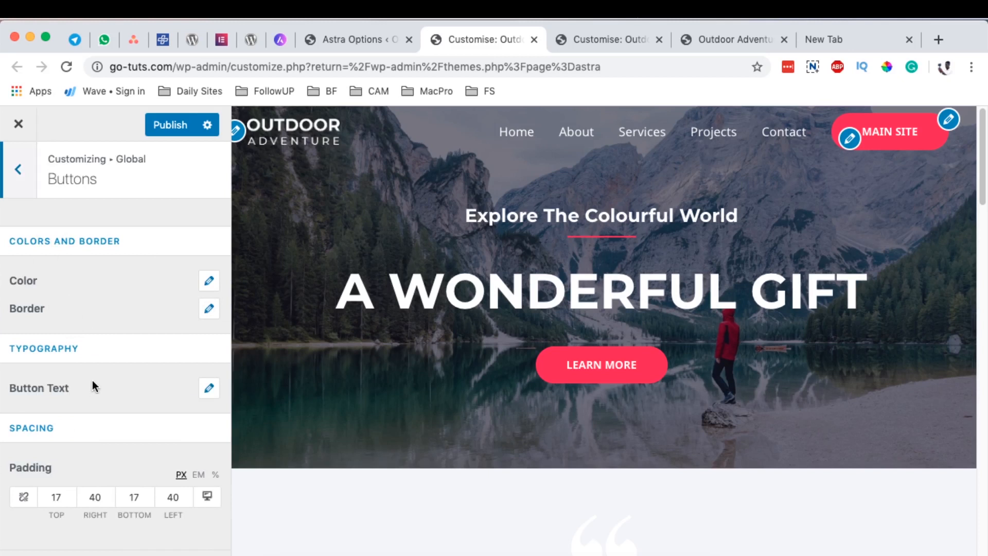
pyautogui.click(209, 280)
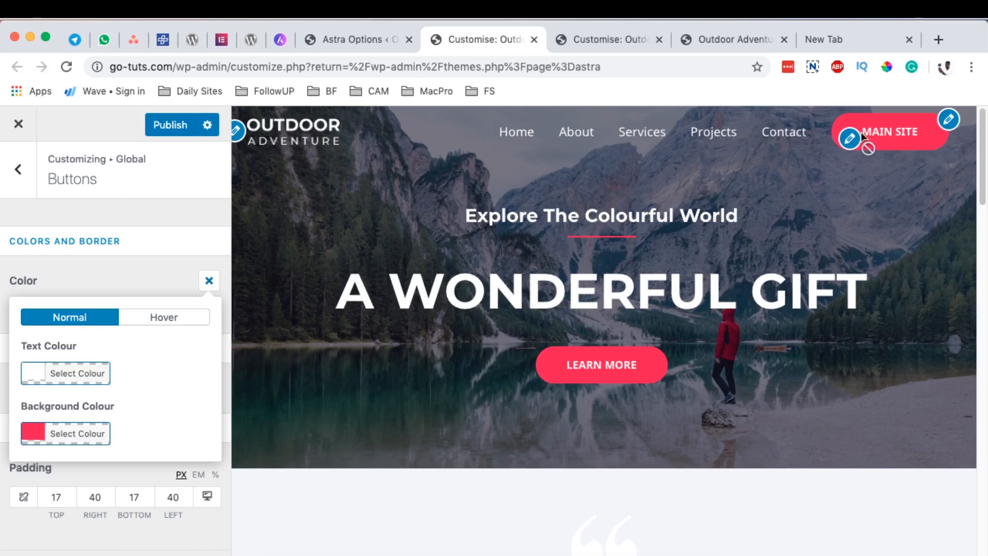
pyautogui.click(208, 281)
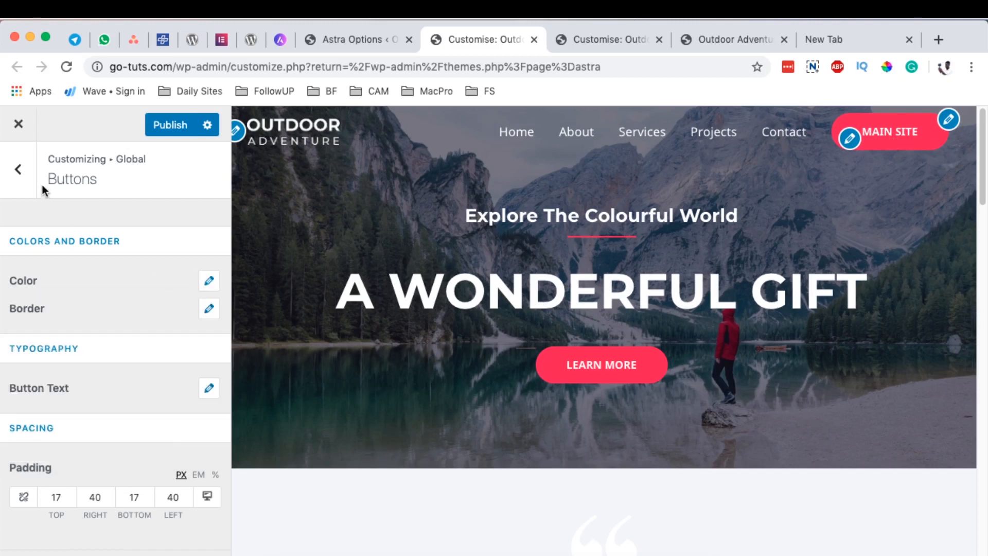
# Examine the theme, link, link hover and heading colours in the global base colours, and return to the header's Primary Menu settings.
pyautogui.click(18, 169)
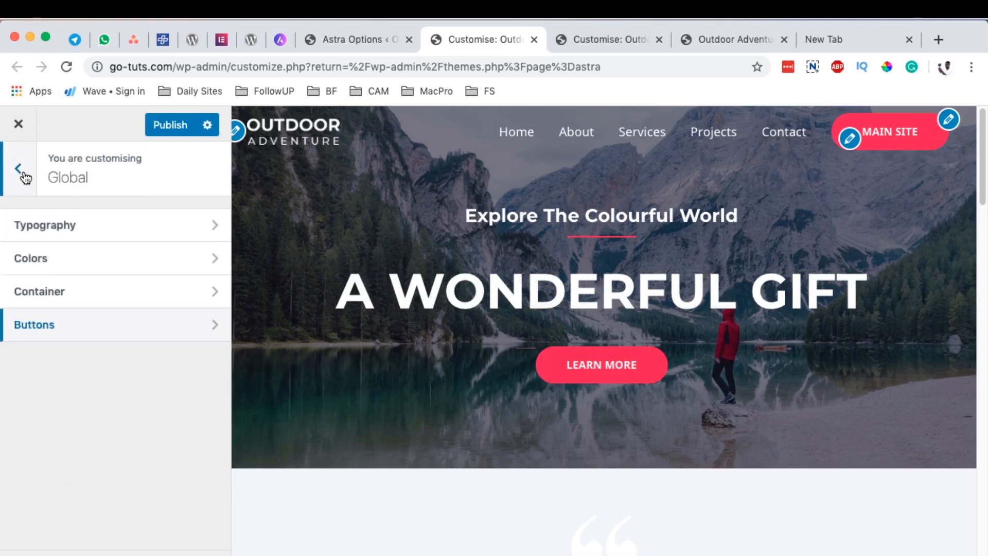
pyautogui.click(47, 261)
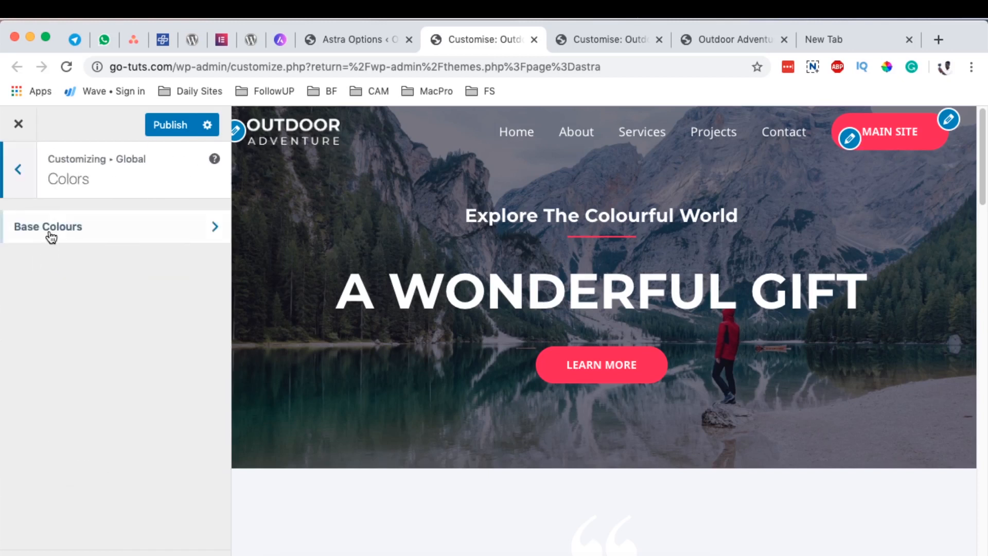
pyautogui.click(48, 236)
pyautogui.scroll(-3, 122, 331)
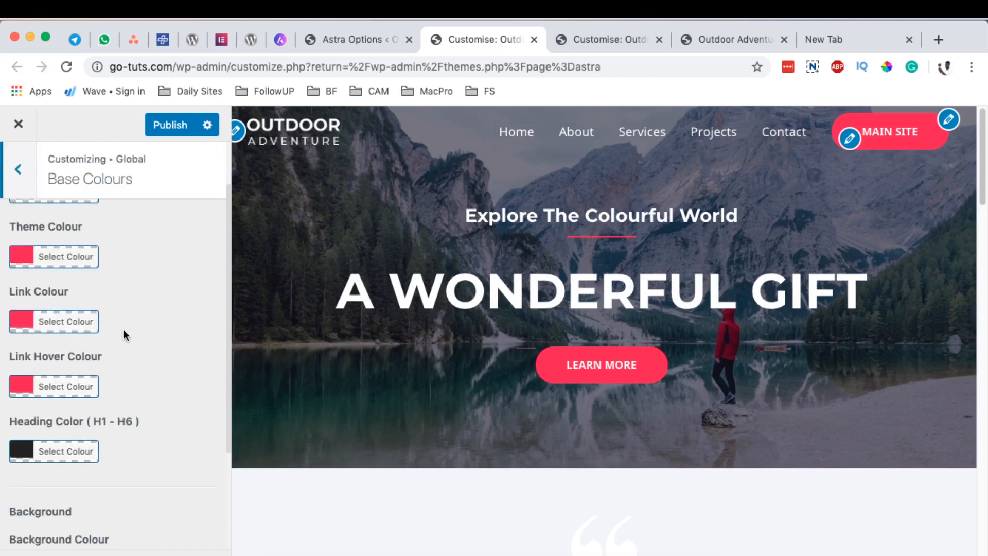
pyautogui.scroll(1, 98, 250)
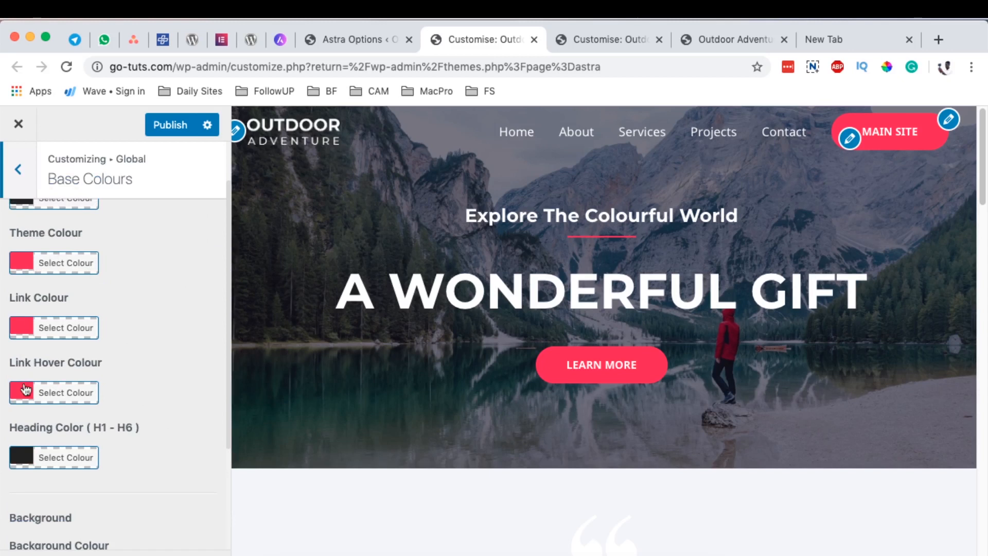
pyautogui.scroll(-1, 573, 405)
pyautogui.scroll(2, 113, 421)
pyautogui.scroll(-5, 119, 402)
pyautogui.scroll(6, 120, 402)
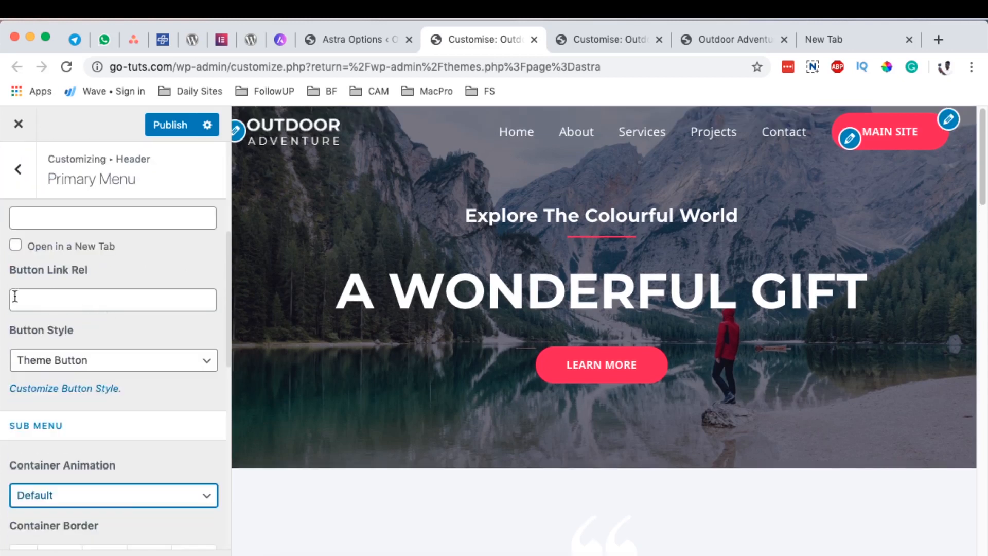
# Examine the primary menu's sub menu animation, container border and border colour settings, and its mobile menu options.
pyautogui.scroll(-1, 92, 337)
pyautogui.scroll(-3, 150, 331)
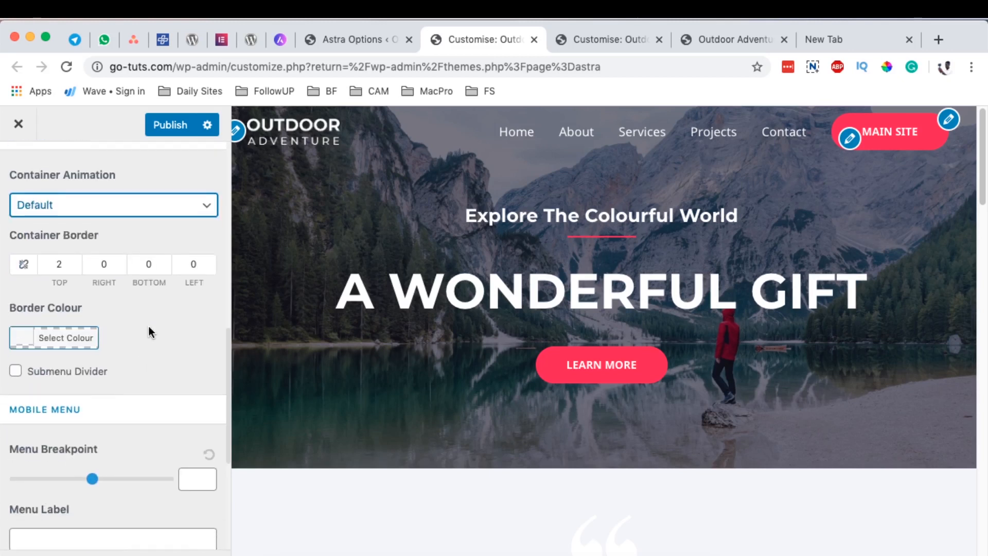
pyautogui.scroll(1, 149, 331)
pyautogui.scroll(-1, 148, 330)
pyautogui.scroll(1, 78, 329)
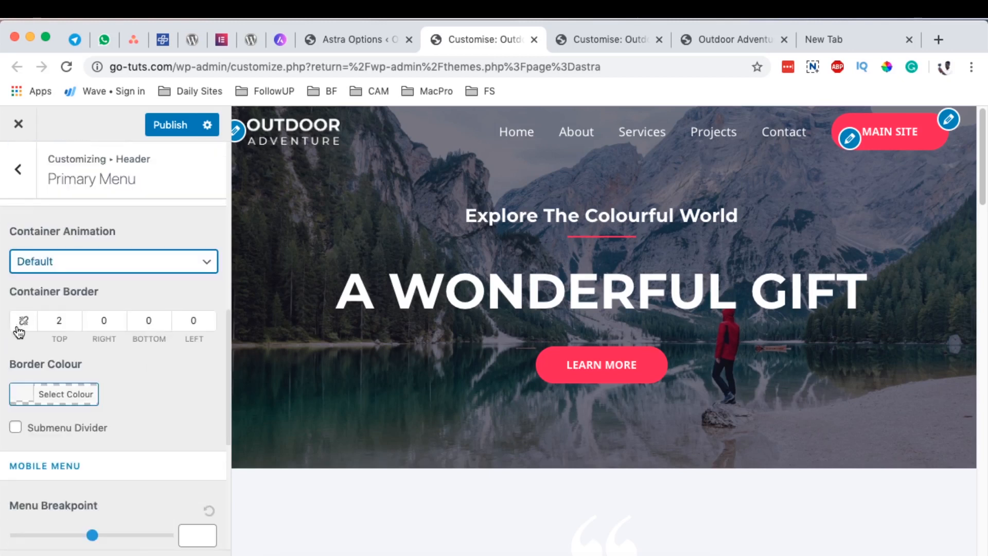
pyautogui.scroll(-2, 13, 309)
pyautogui.scroll(-1, 141, 290)
pyautogui.scroll(-4, 167, 293)
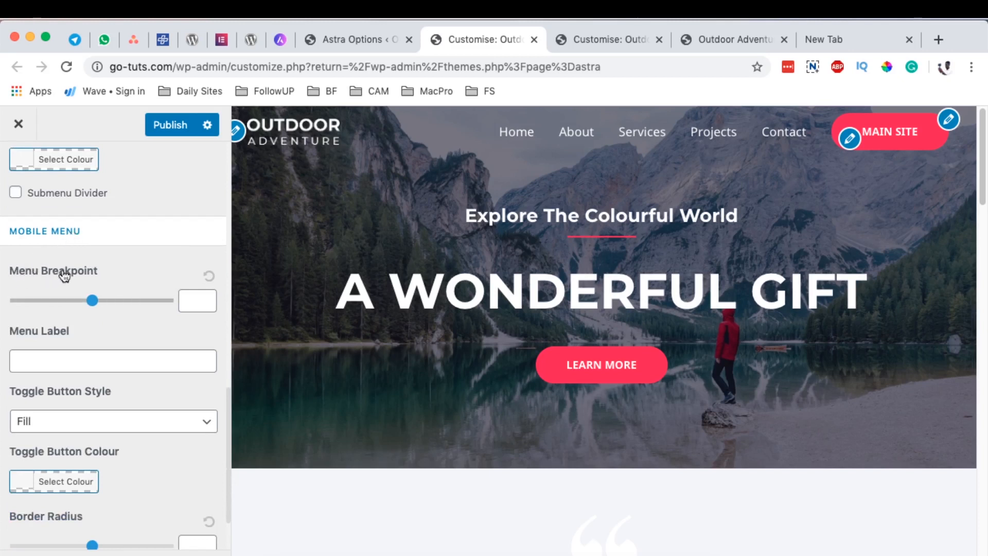
# Preview the site at tablet size and check the header's mobile menu toggle.
pyautogui.click(181, 553)
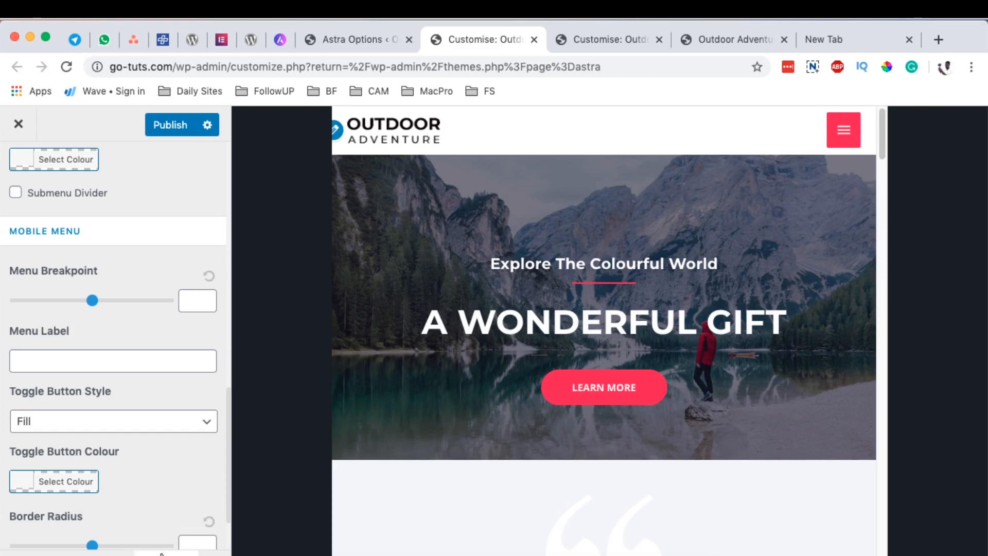
pyautogui.click(841, 135)
pyautogui.click(841, 135)
# Set the mobile menu's breakpoint to 2960, leaving the menu label blank.
pyautogui.scroll(-3, 155, 479)
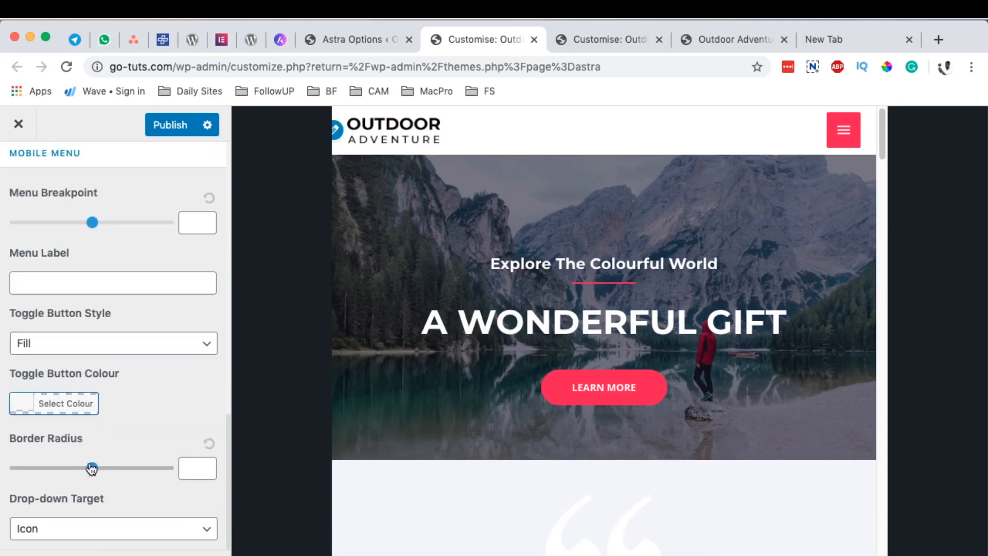
pyautogui.scroll(4, 94, 394)
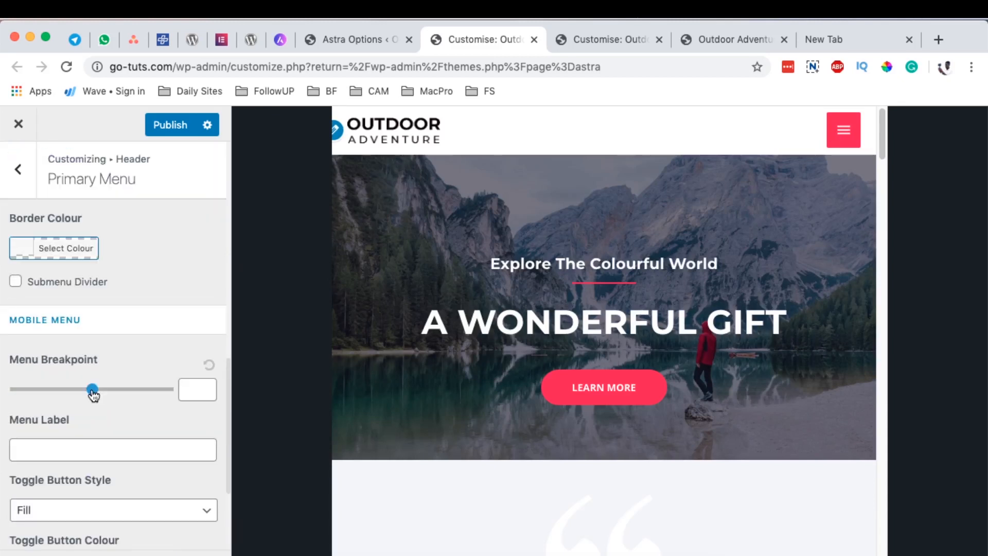
pyautogui.moveTo(92, 391)
pyautogui.mouseDown()
pyautogui.moveTo(83, 392)
pyautogui.moveTo(91, 401)
pyautogui.mouseUp()
pyautogui.scroll(-2, 112, 375)
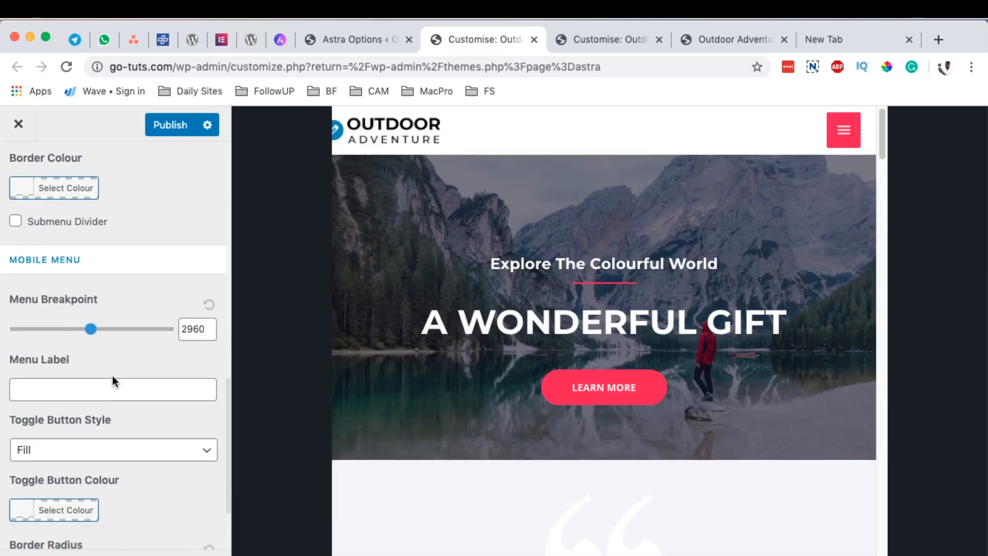
pyautogui.click(53, 392)
pyautogui.scroll(-2, 150, 404)
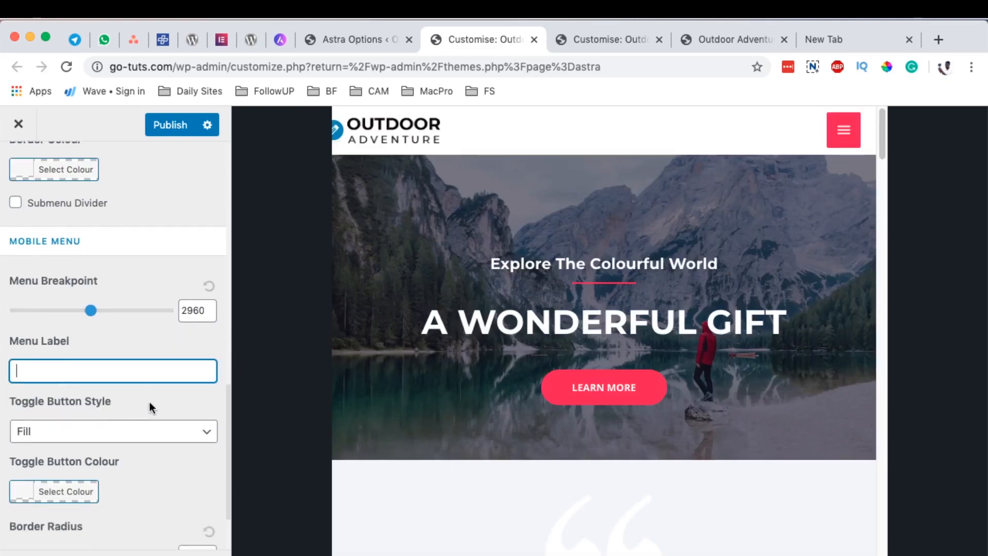
# Try the Outline and Minimal styles for the mobile menu's toggle button and return it to Fill.
pyautogui.click(109, 407)
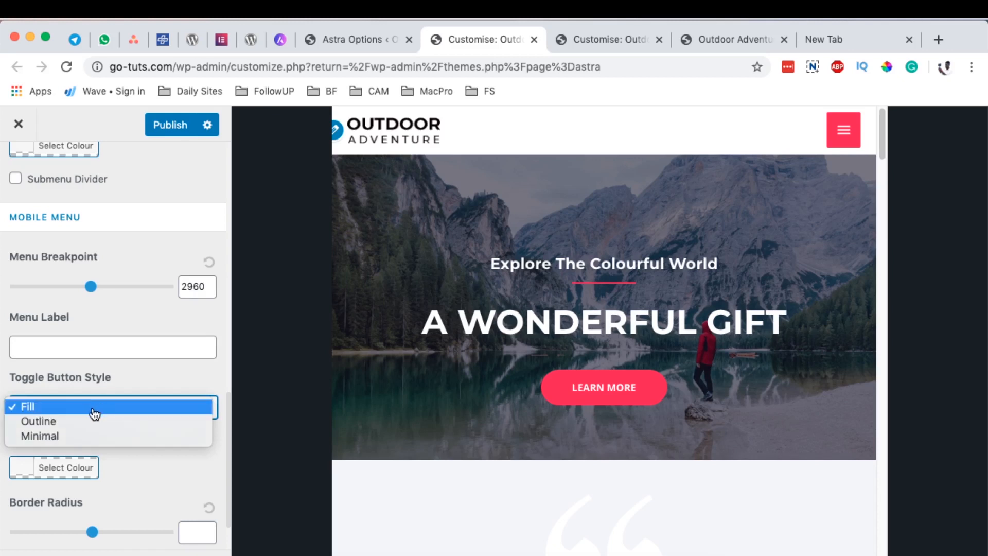
pyautogui.press('Escape')
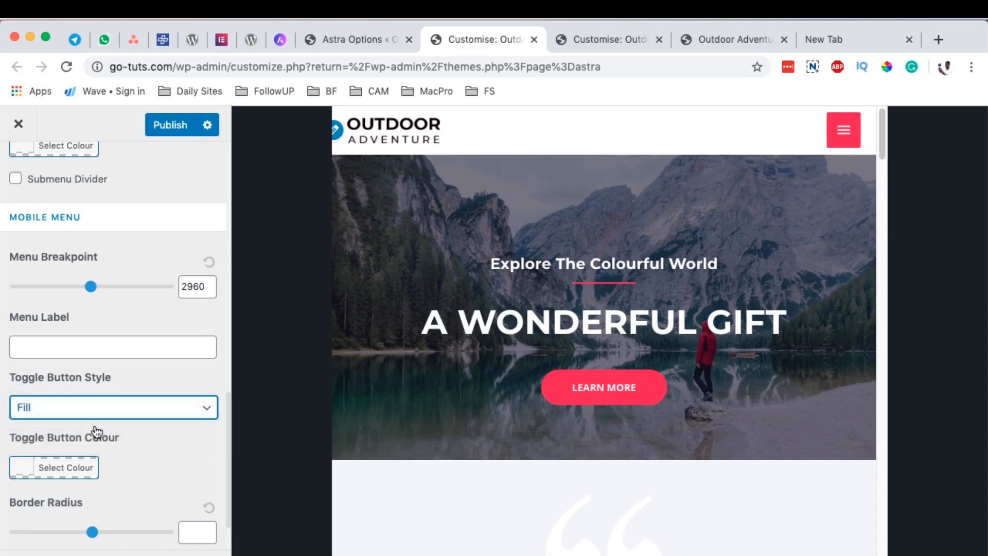
pyautogui.press('Down')
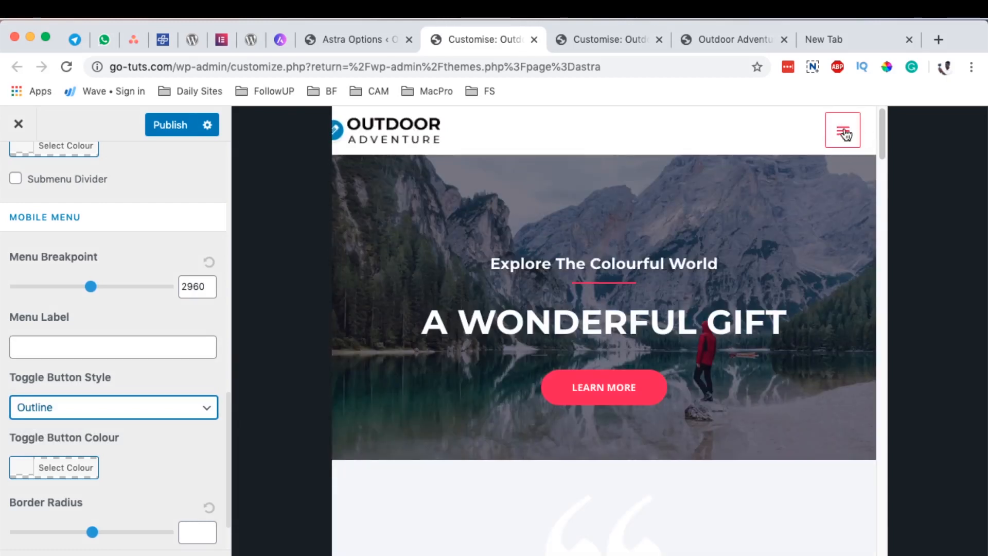
pyautogui.click(136, 414)
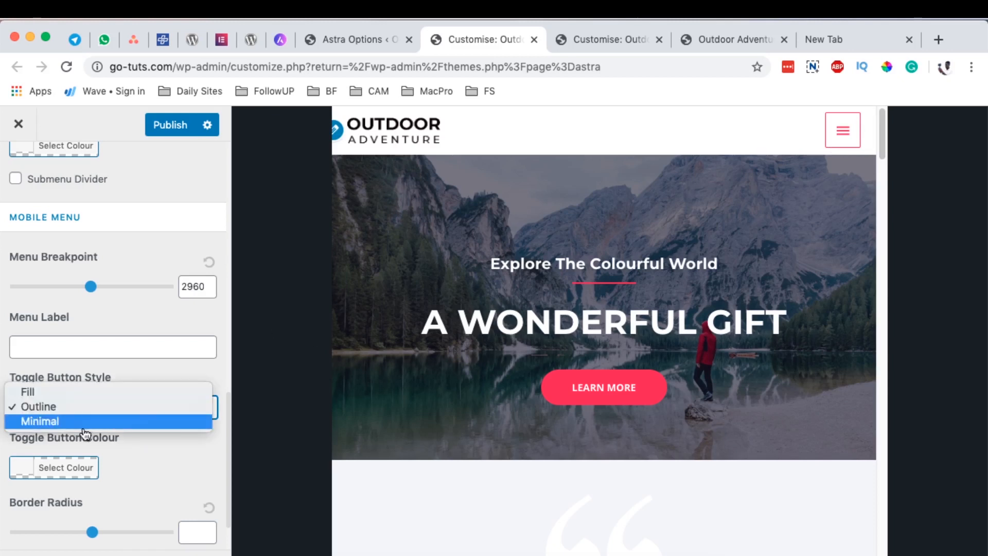
pyautogui.click(136, 419)
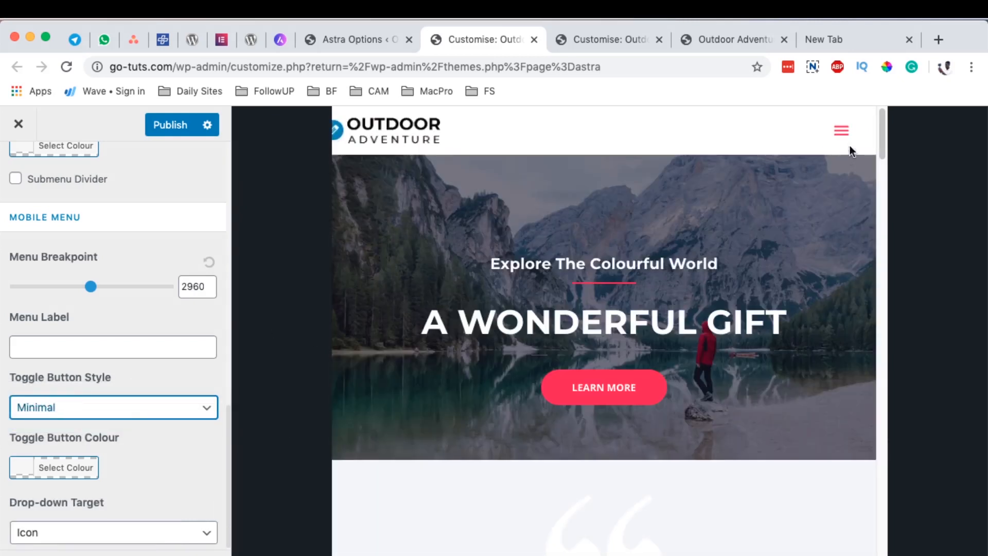
pyautogui.click(157, 415)
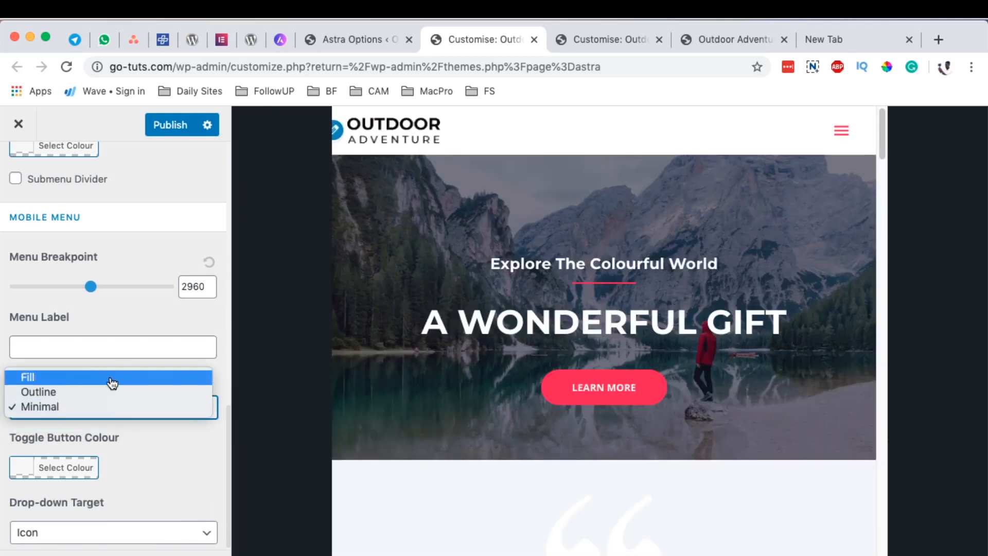
pyautogui.click(110, 380)
# Try Link as the mobile menu's drop-down target, comparing it with Icon.
pyautogui.scroll(-1, 143, 449)
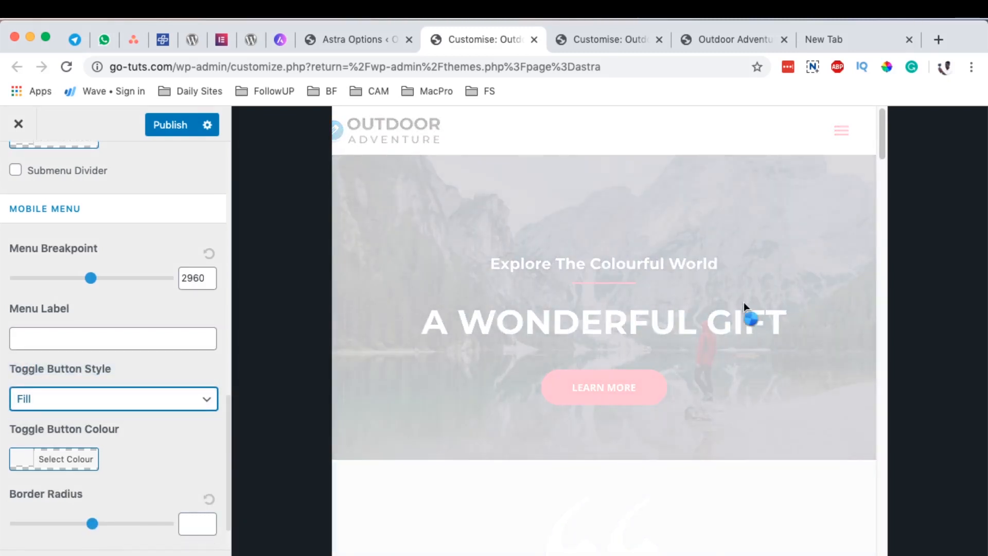
pyautogui.scroll(-3, 143, 453)
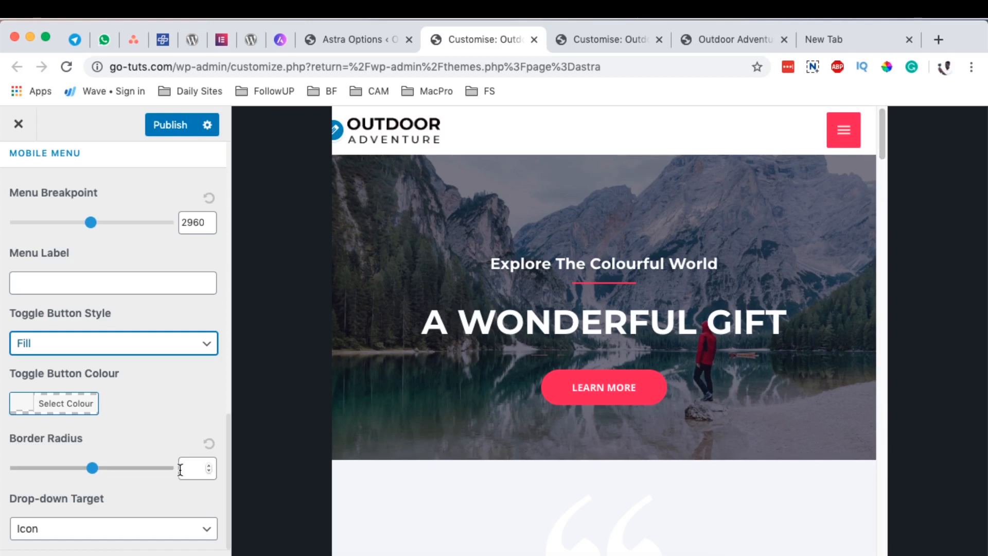
pyautogui.click(111, 535)
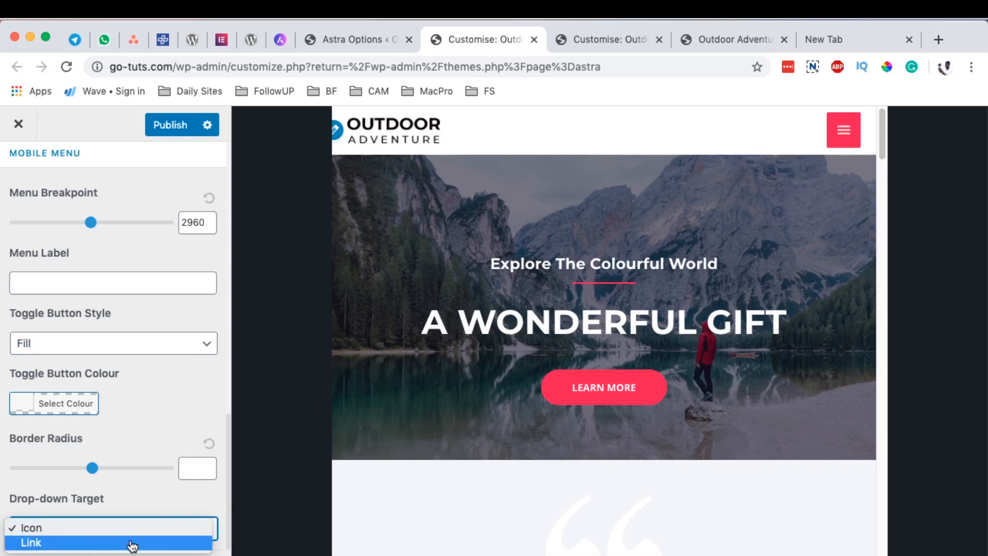
pyautogui.click(132, 544)
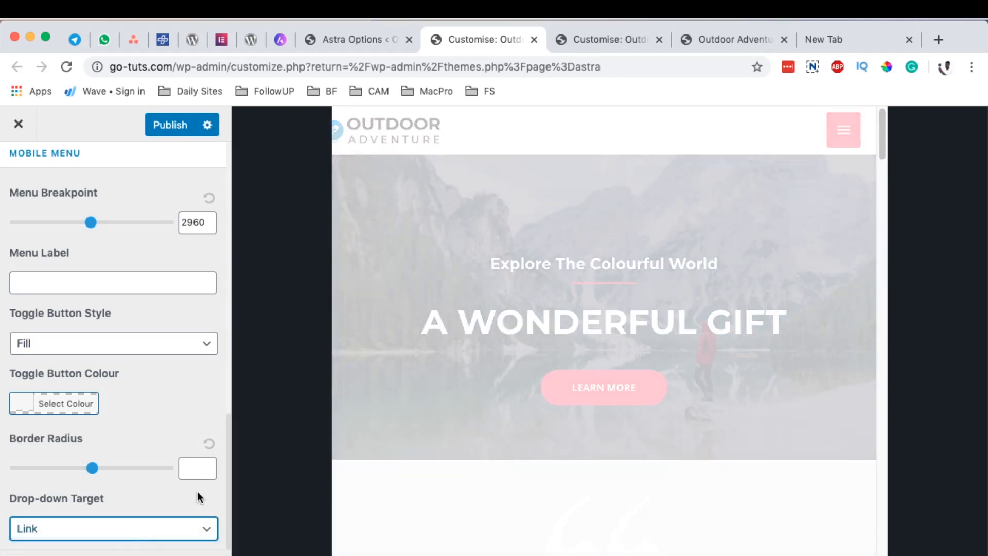
pyautogui.press('Down')
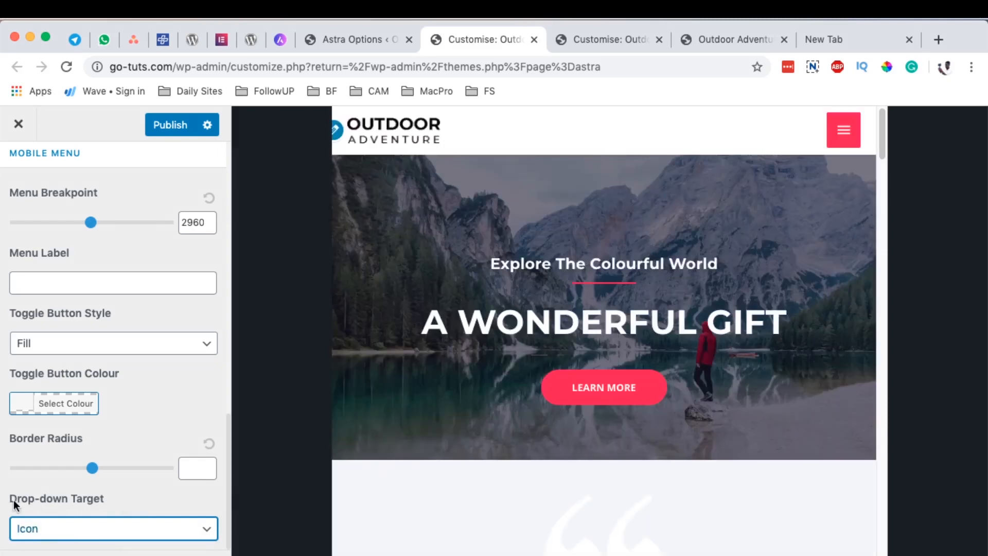
pyautogui.click(56, 536)
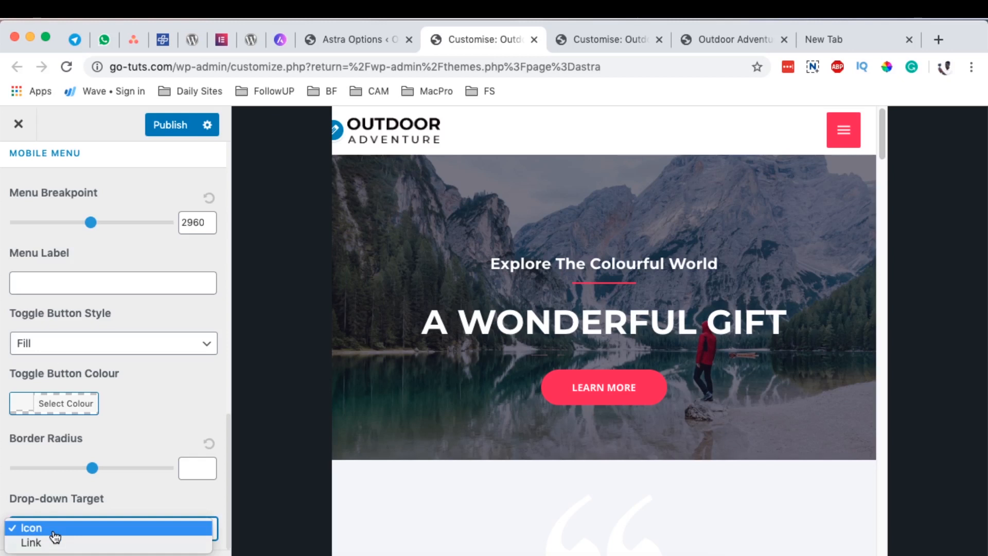
pyautogui.click(53, 544)
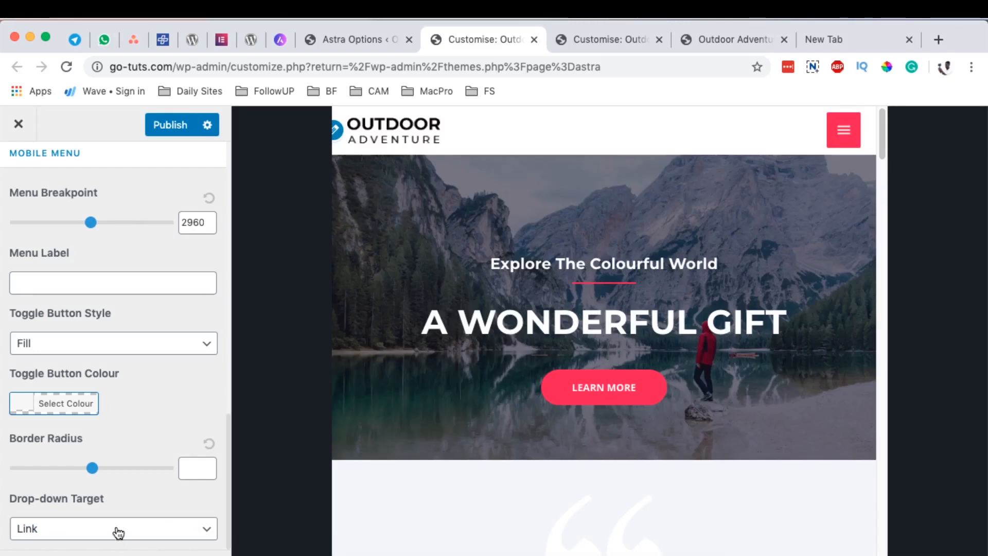
# Set the mobile menu's drop-down target to Icon and publish the customiser changes.
pyautogui.click(116, 530)
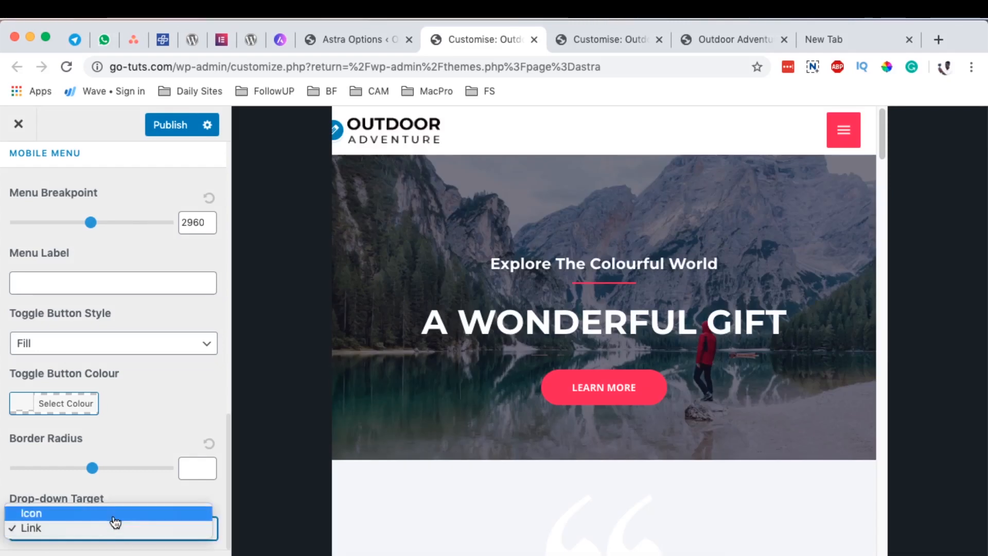
pyautogui.click(112, 515)
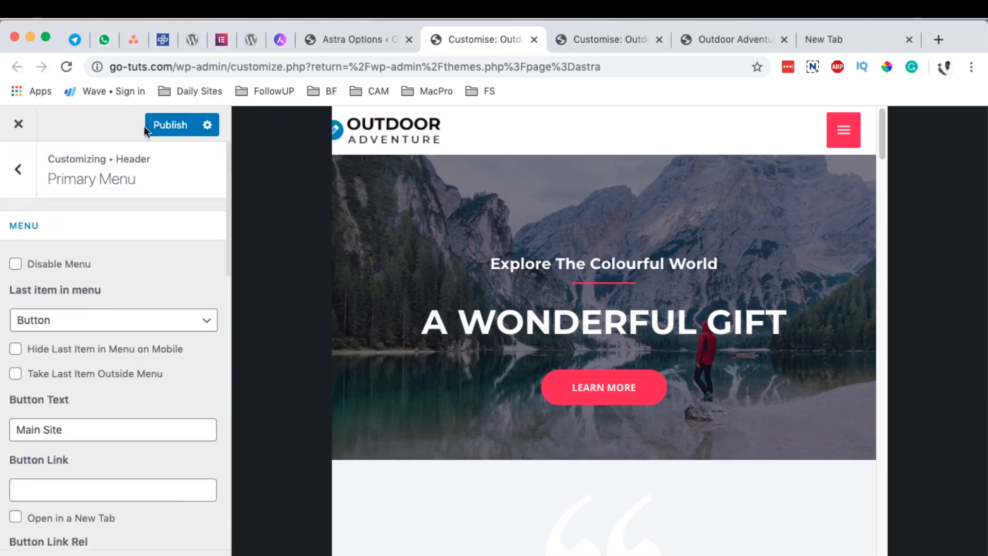
pyautogui.click(165, 127)
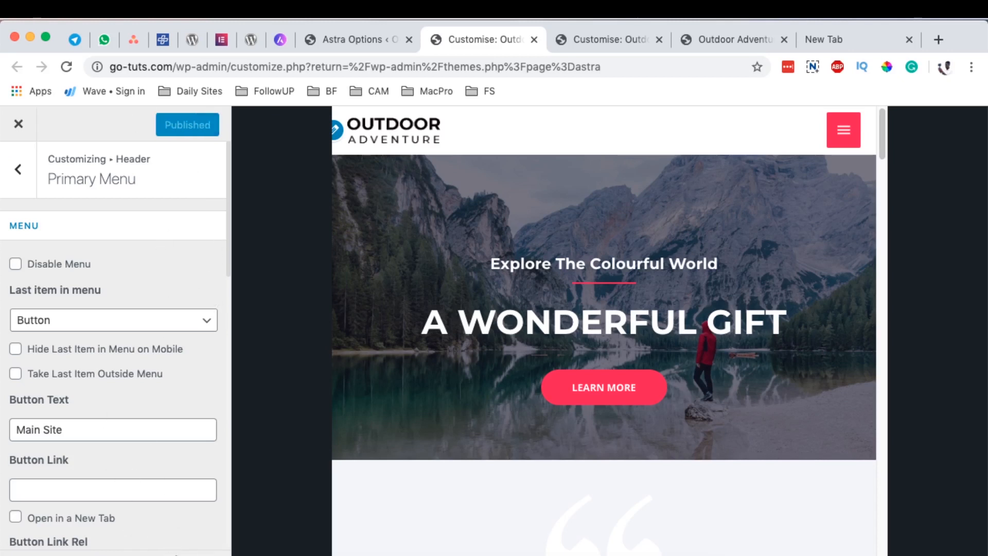
# Open the header's Sticky Header settings and check the sticky header's scrolling behaviour in the desktop preview.
pyautogui.click(214, 554)
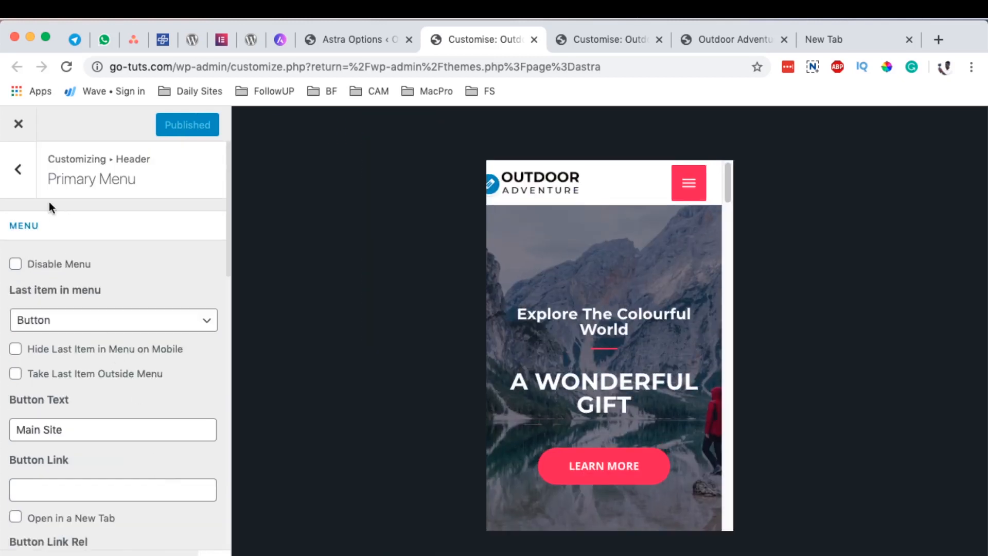
pyautogui.click(21, 171)
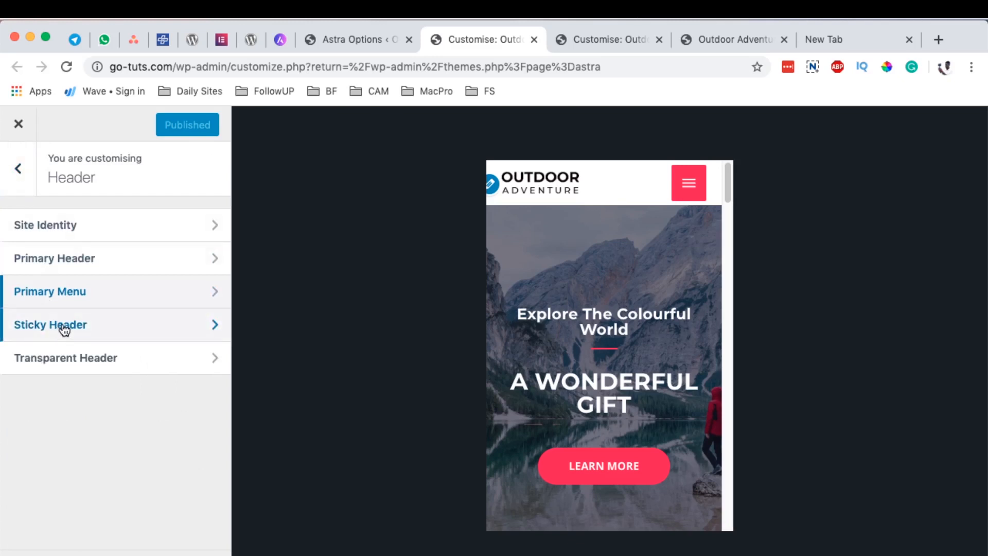
pyautogui.click(96, 331)
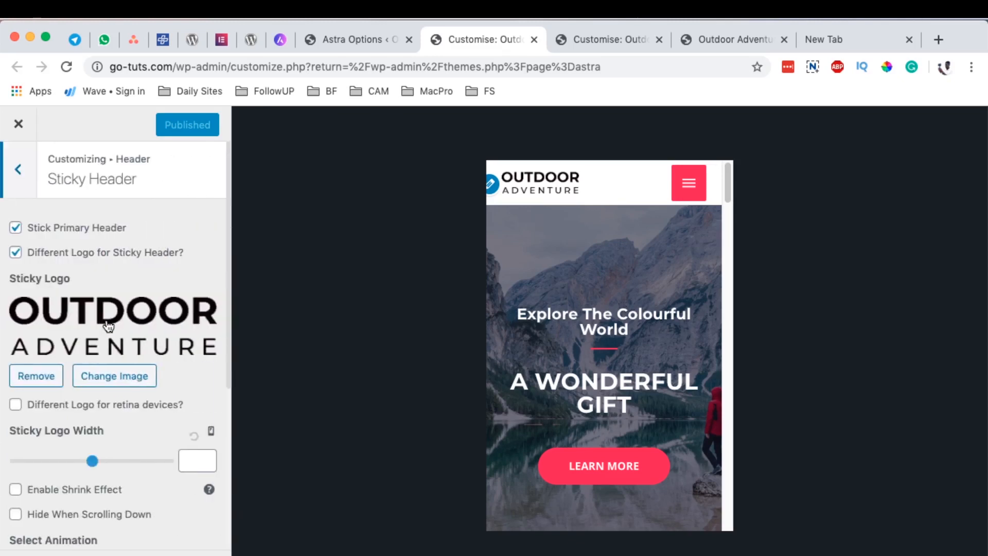
pyautogui.click(150, 554)
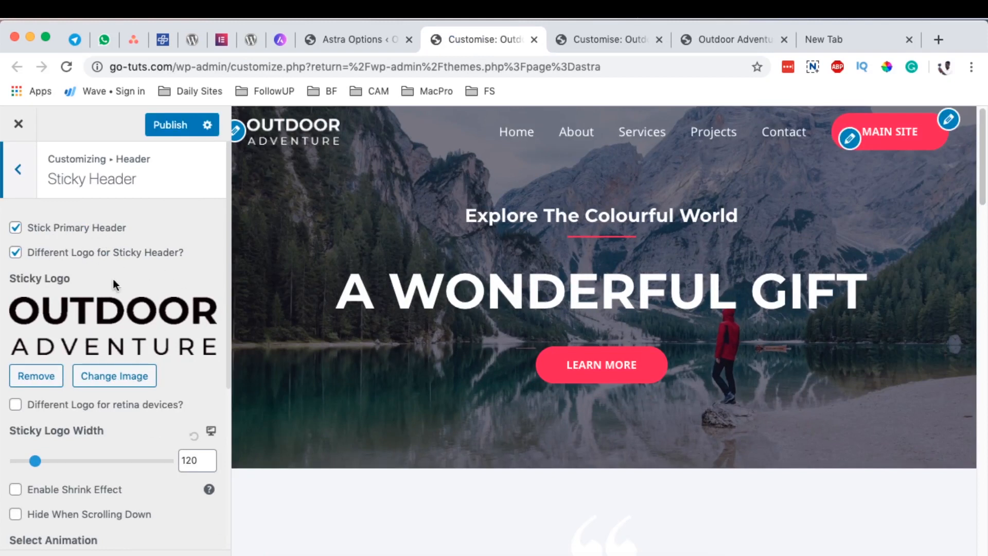
pyautogui.scroll(-10, 463, 306)
pyautogui.scroll(-6, 462, 305)
pyautogui.scroll(1, 465, 301)
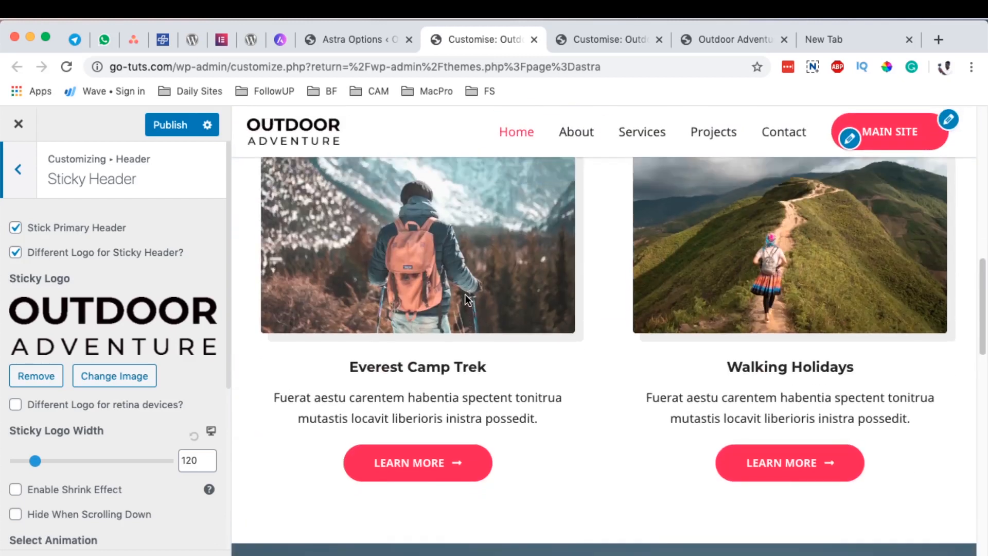
pyautogui.scroll(4, 465, 295)
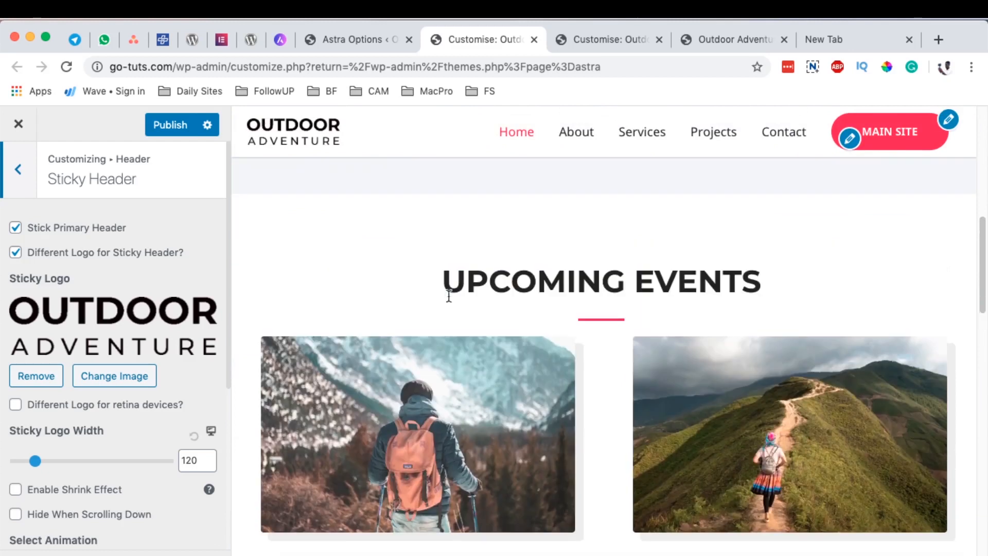
# Disable Stick Primary Header and enable it again, comparing how the header behaves while scrolling the preview.
pyautogui.click(16, 229)
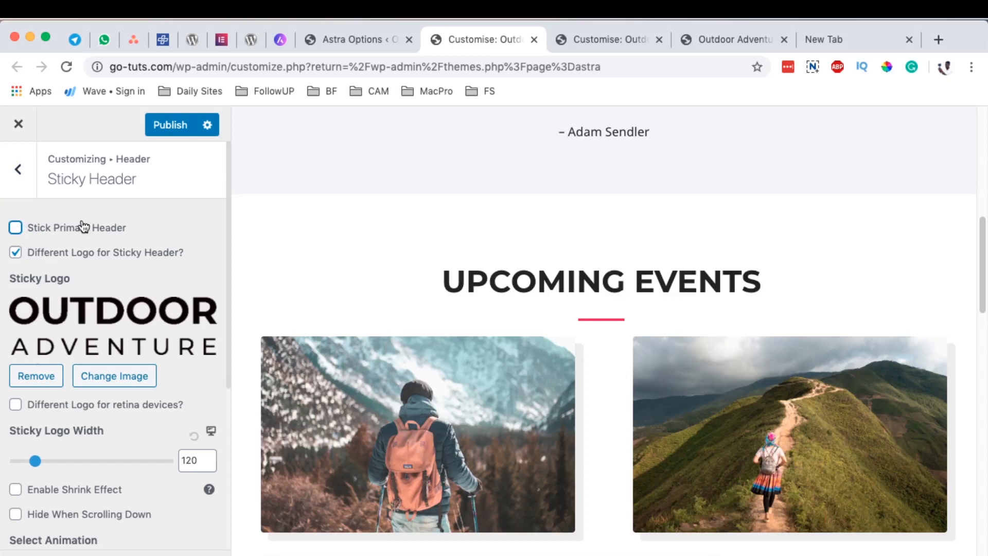
pyautogui.scroll(-5, 455, 201)
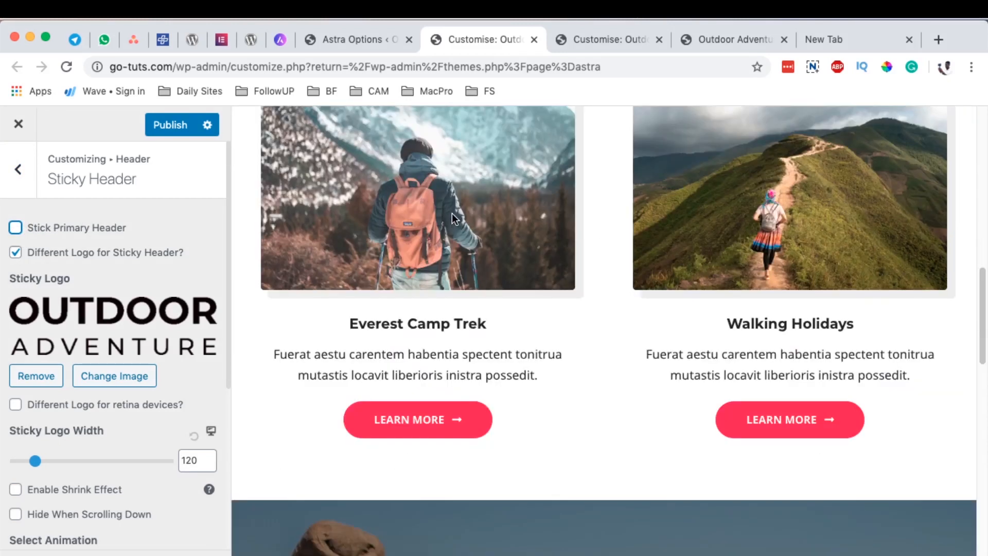
pyautogui.scroll(7, 453, 212)
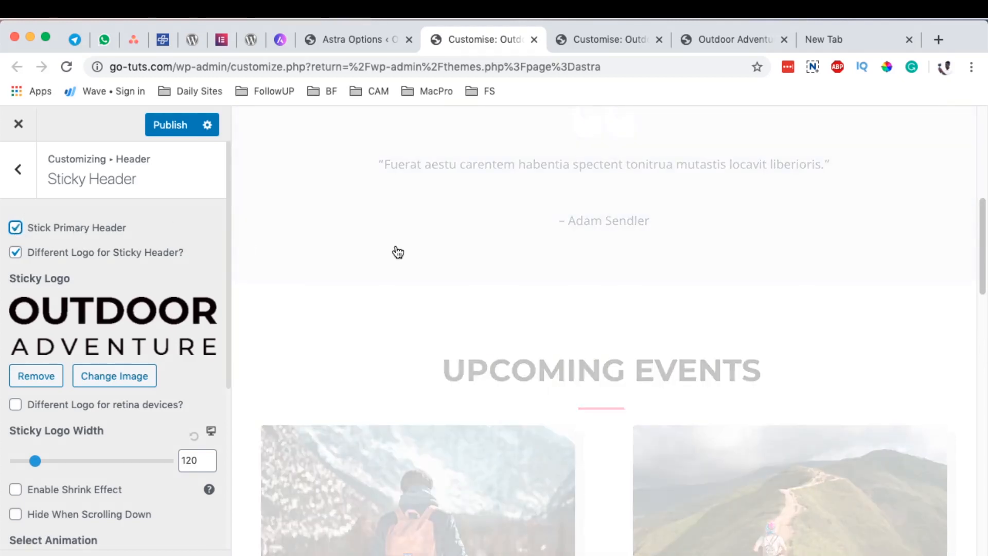
pyautogui.scroll(-5, 397, 245)
pyautogui.scroll(-3, 397, 250)
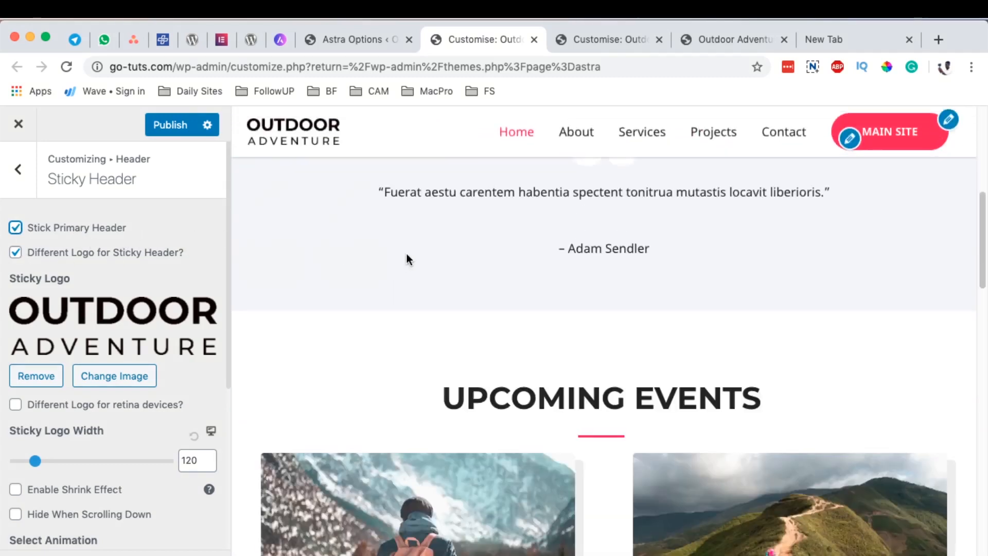
pyautogui.scroll(10, 407, 253)
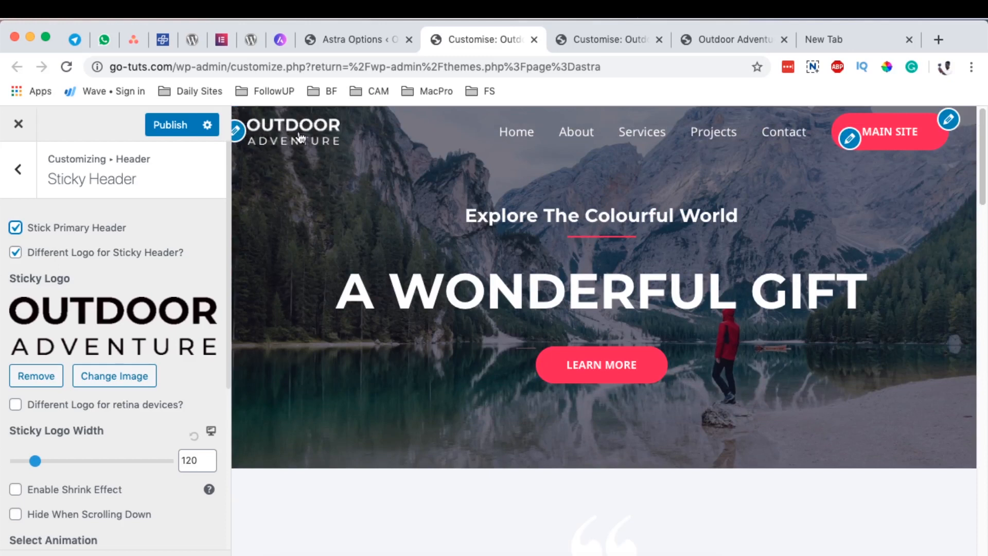
# Remove the sticky logo and choose the dark Outdoor Adventure logo from the media library for the sticky header.
pyautogui.scroll(-4, 406, 247)
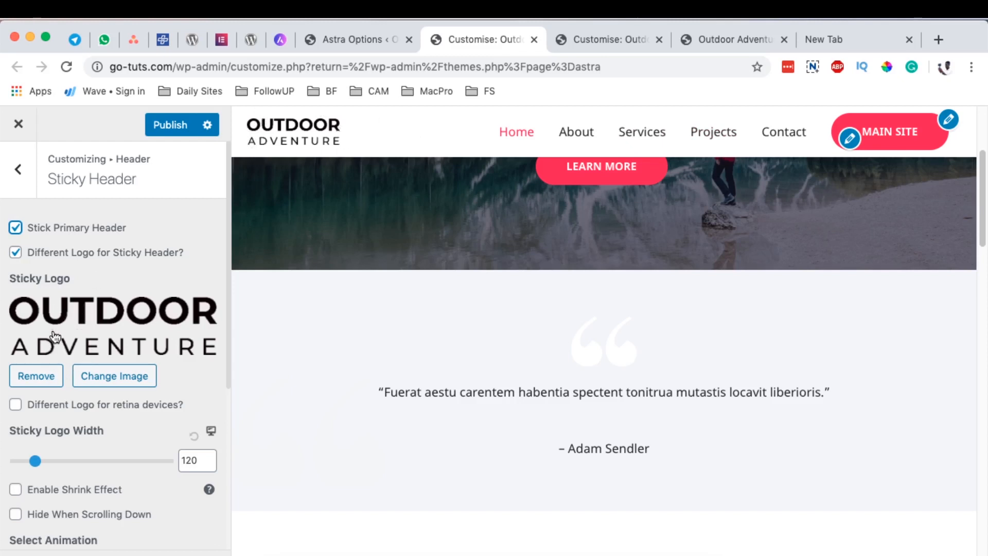
pyautogui.click(47, 378)
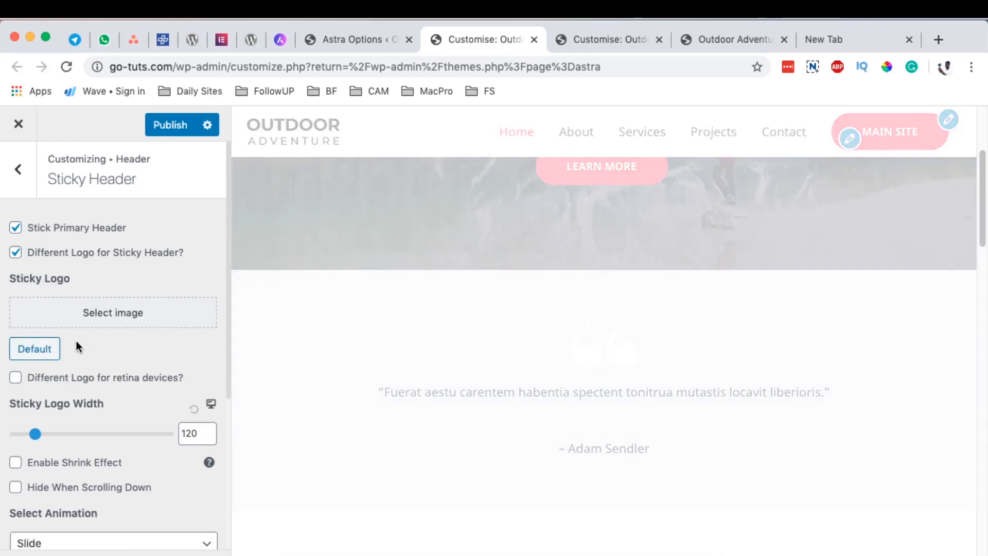
pyautogui.click(113, 315)
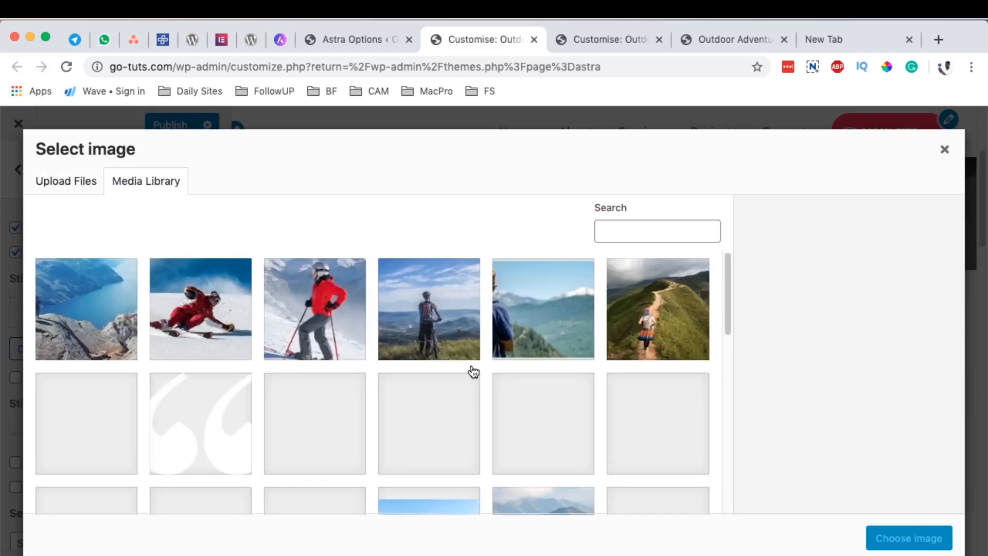
pyautogui.scroll(-3, 473, 372)
pyautogui.scroll(-6, 473, 372)
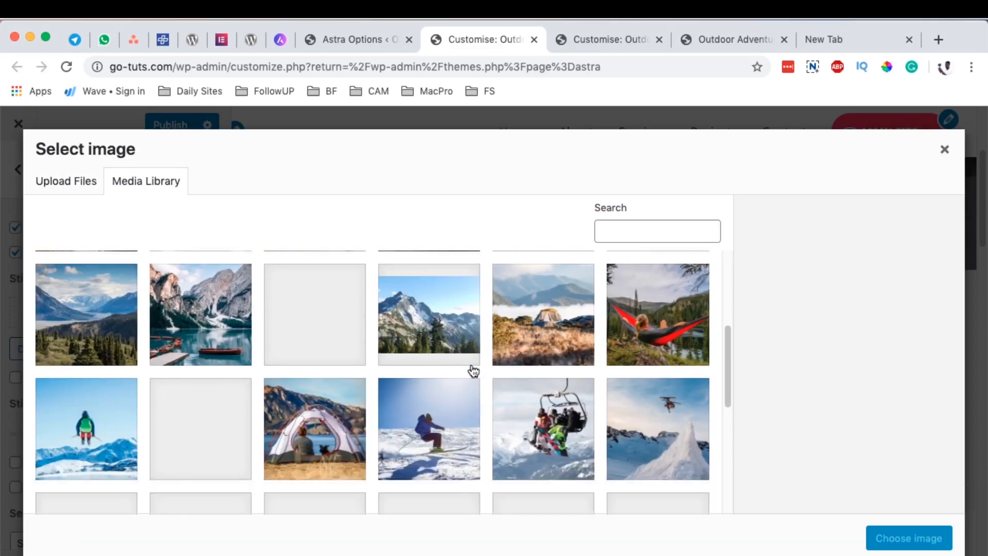
pyautogui.click(80, 401)
pyautogui.click(225, 389)
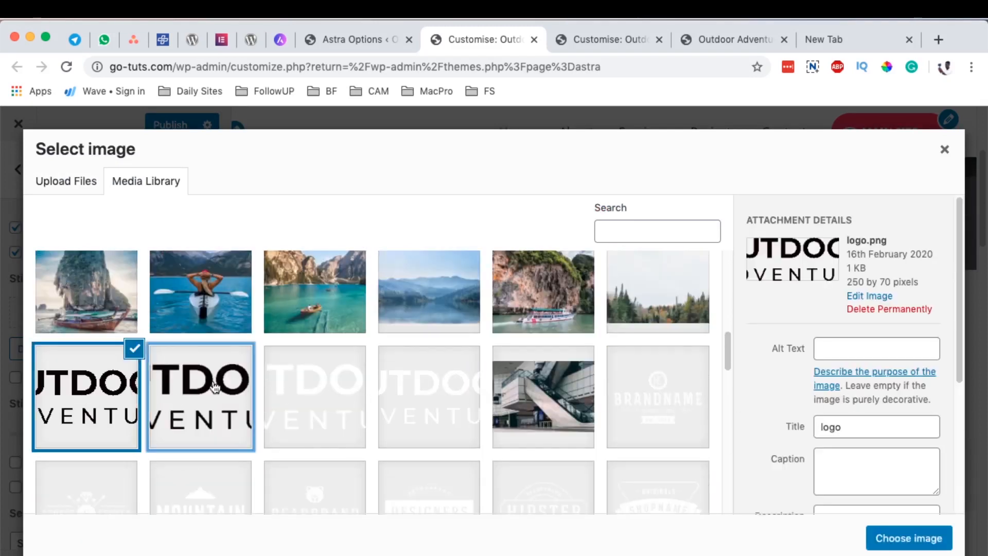
pyautogui.click(909, 537)
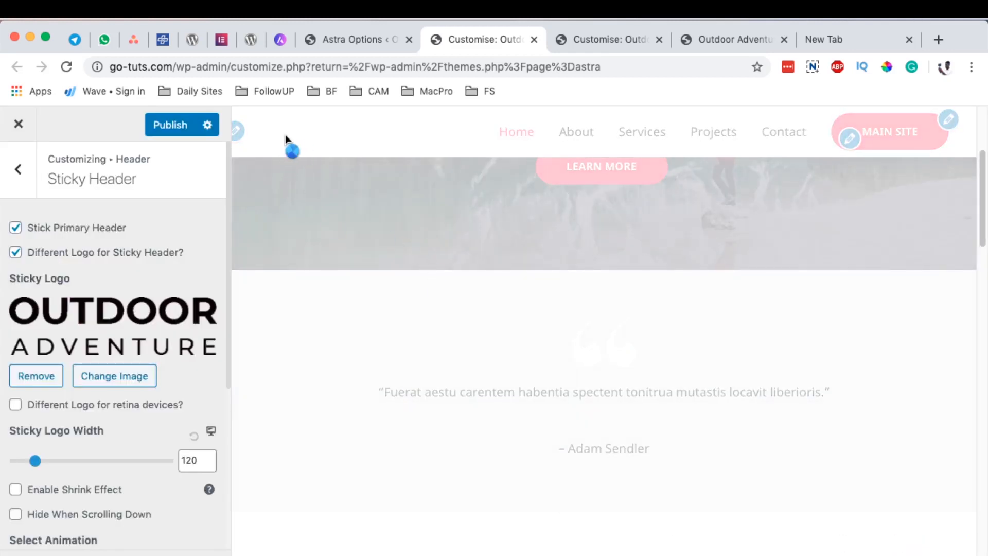
pyautogui.scroll(-3, 309, 258)
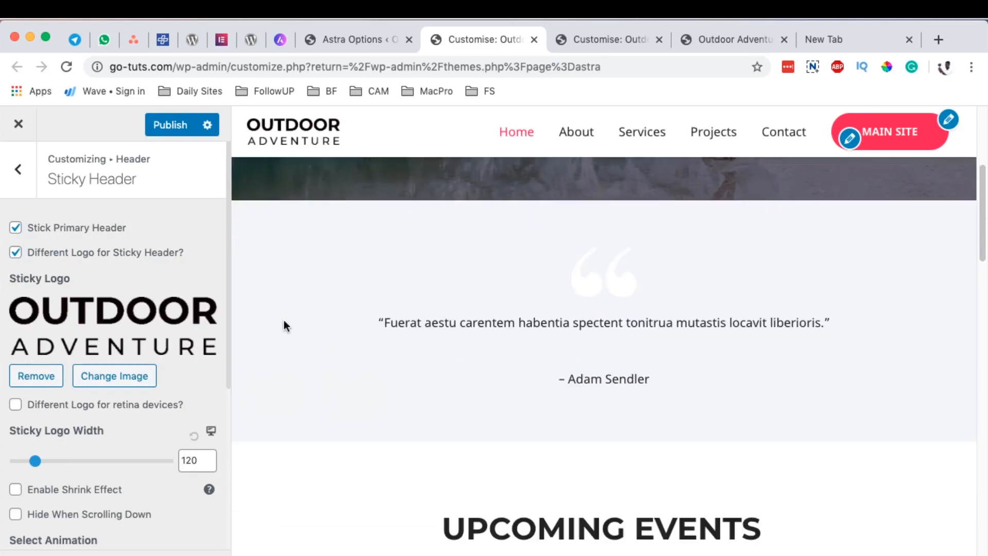
# Set the sticky logo width to 125 for desktop and 100 for mobile.
pyautogui.moveTo(35, 461)
pyautogui.mouseDown()
pyautogui.moveTo(114, 461)
pyautogui.moveTo(36, 461)
pyautogui.mouseUp()
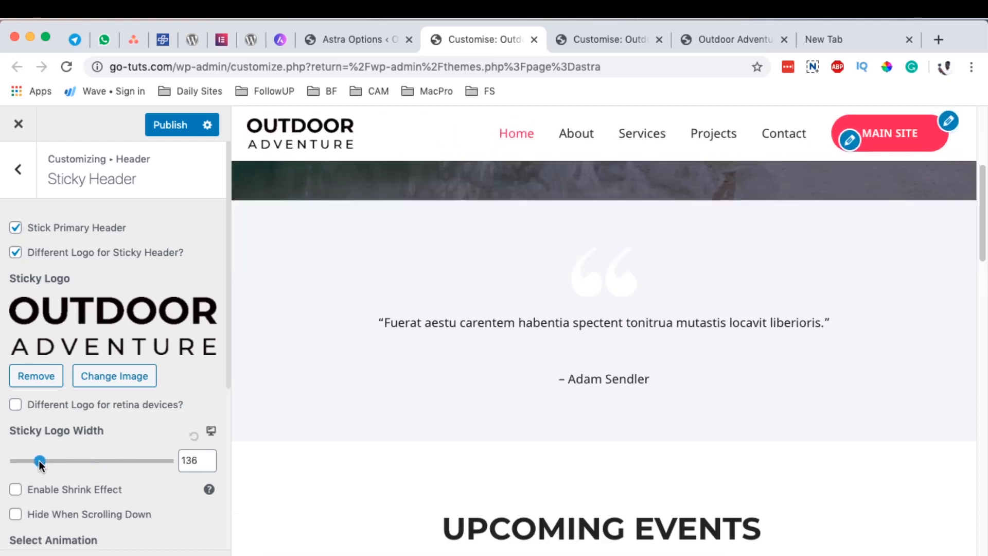
pyautogui.click(210, 432)
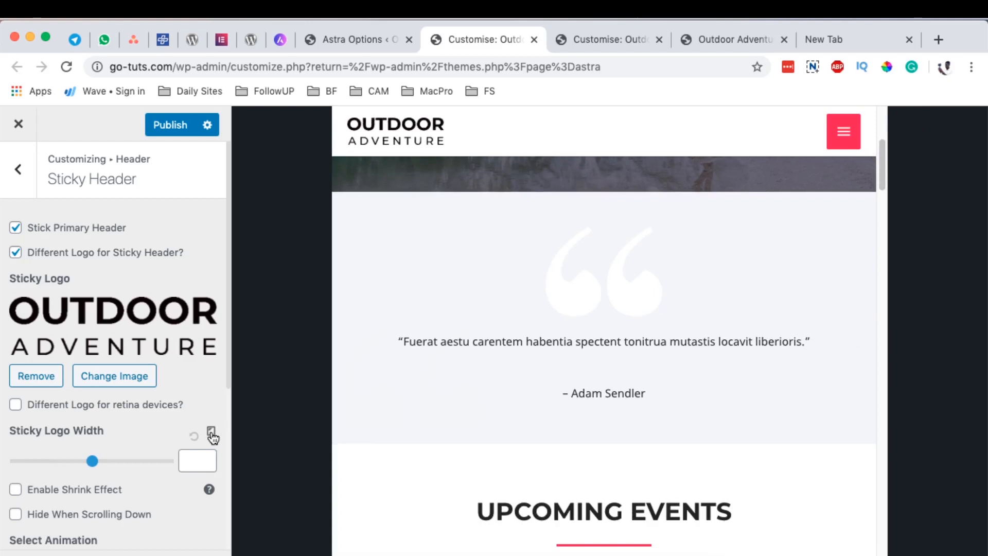
pyautogui.click(211, 433)
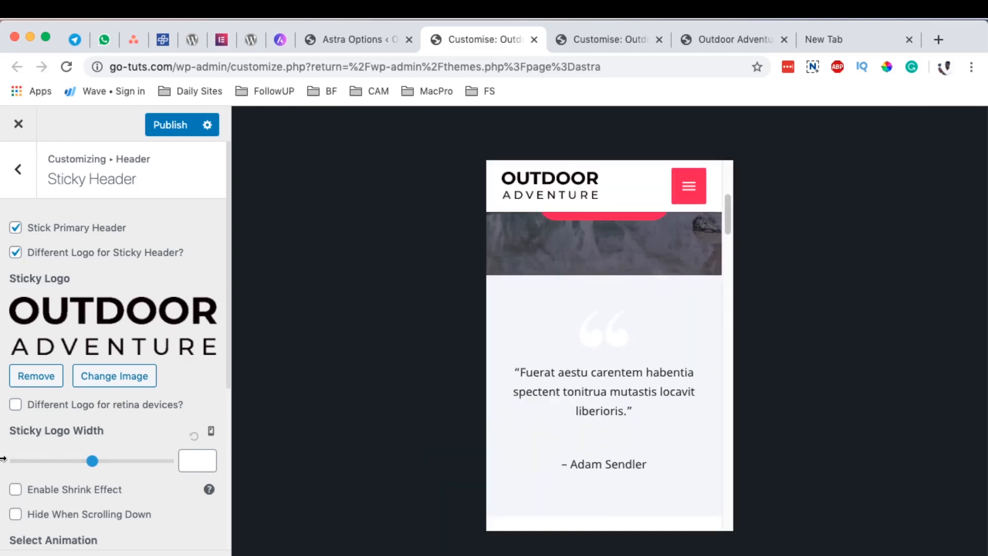
pyautogui.moveTo(92, 466); pyautogui.dragTo(29, 462)
pyautogui.click(186, 461)
pyautogui.write('100')
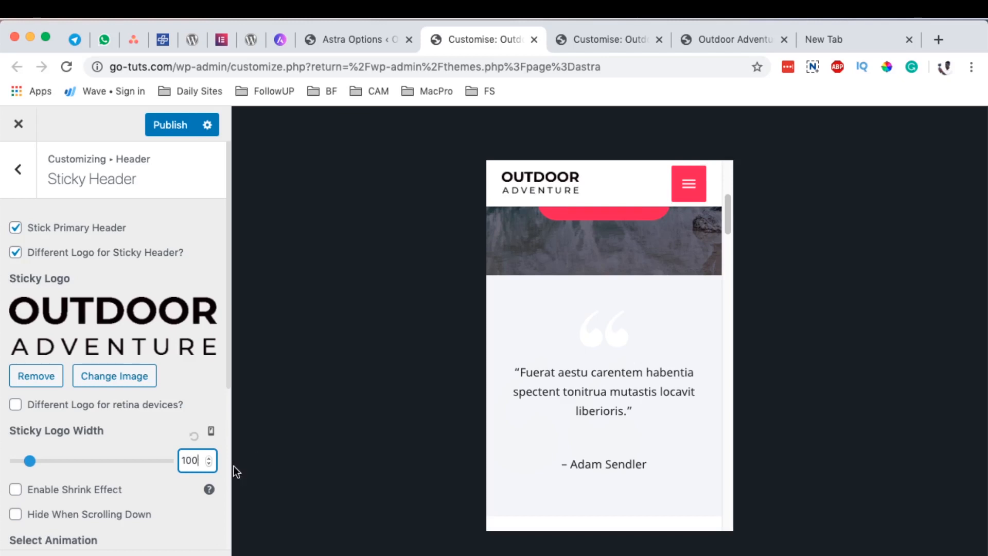
pyautogui.click(211, 431)
# Enable Hide When Scrolling Down for the sticky header and test it by scrolling through the preview.
pyautogui.scroll(-3, 85, 499)
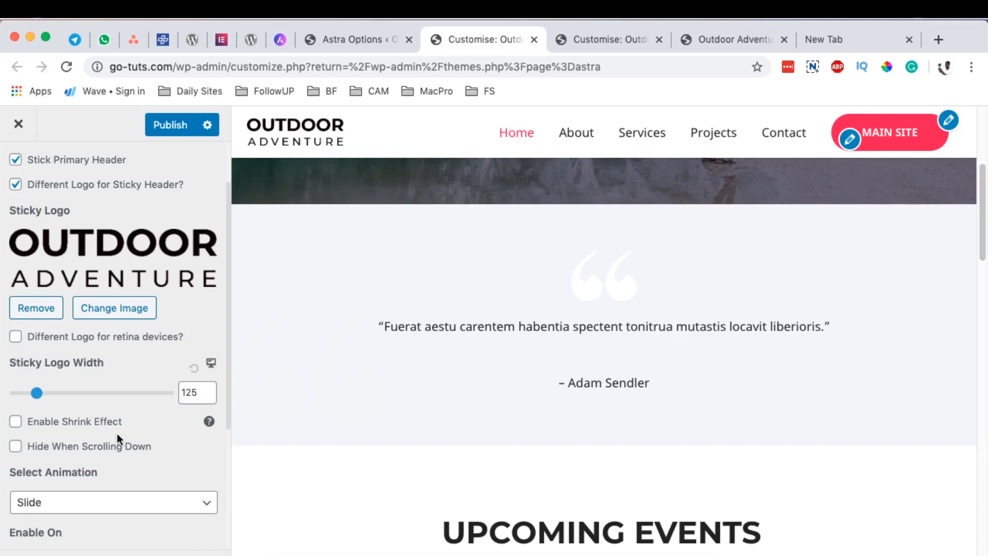
pyautogui.scroll(-1, 154, 451)
pyautogui.scroll(-1, 159, 448)
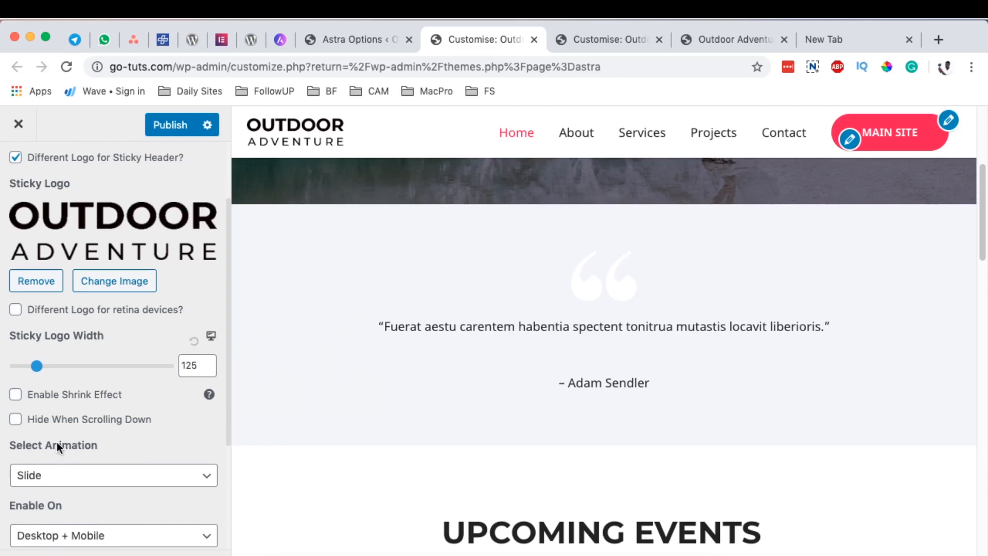
pyautogui.click(61, 420)
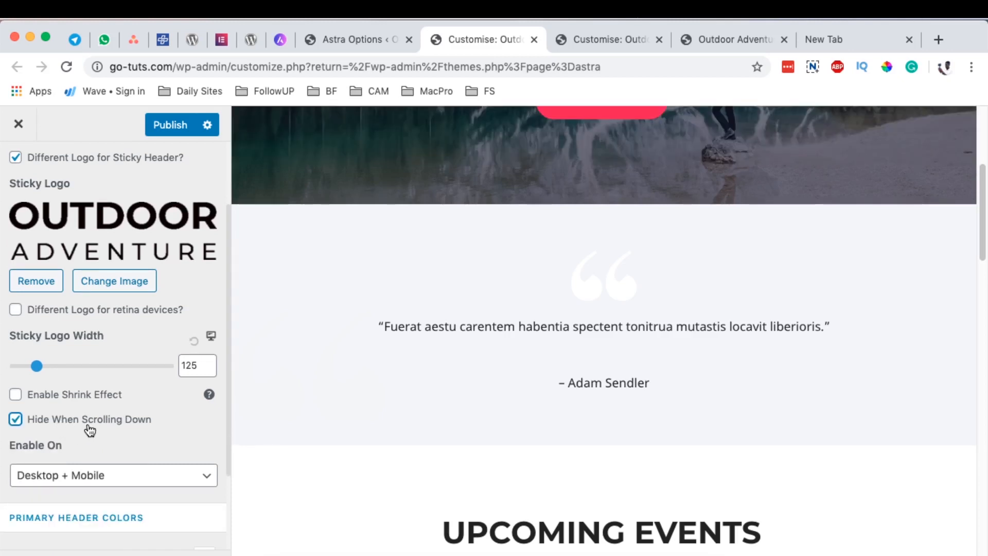
pyautogui.scroll(-10, 539, 425)
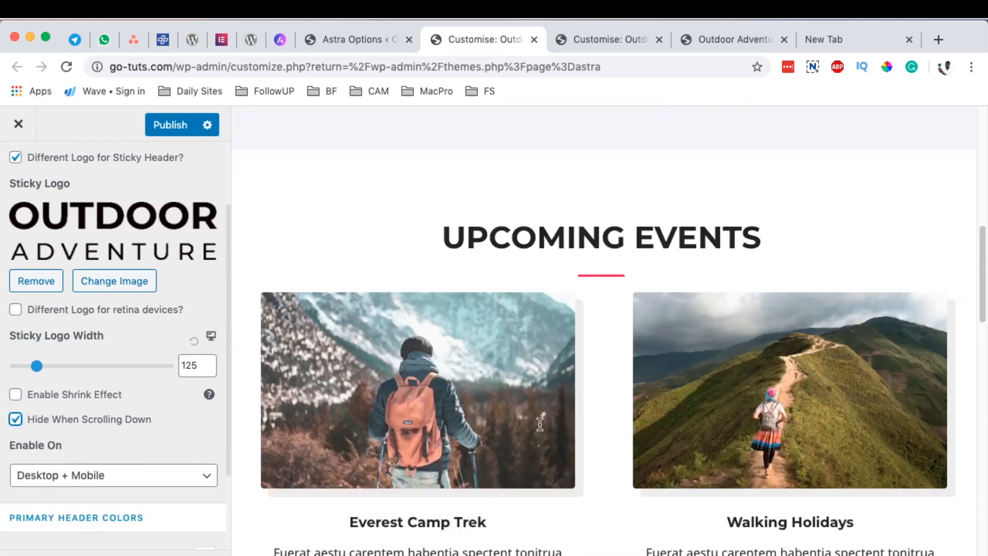
pyautogui.scroll(-5, 540, 424)
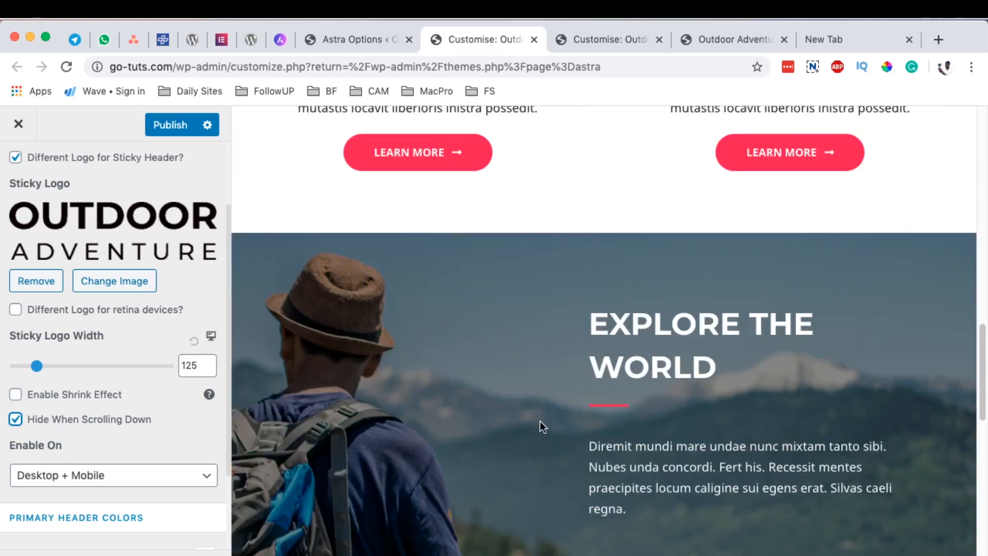
pyautogui.scroll(15, 540, 421)
pyautogui.scroll(7, 540, 423)
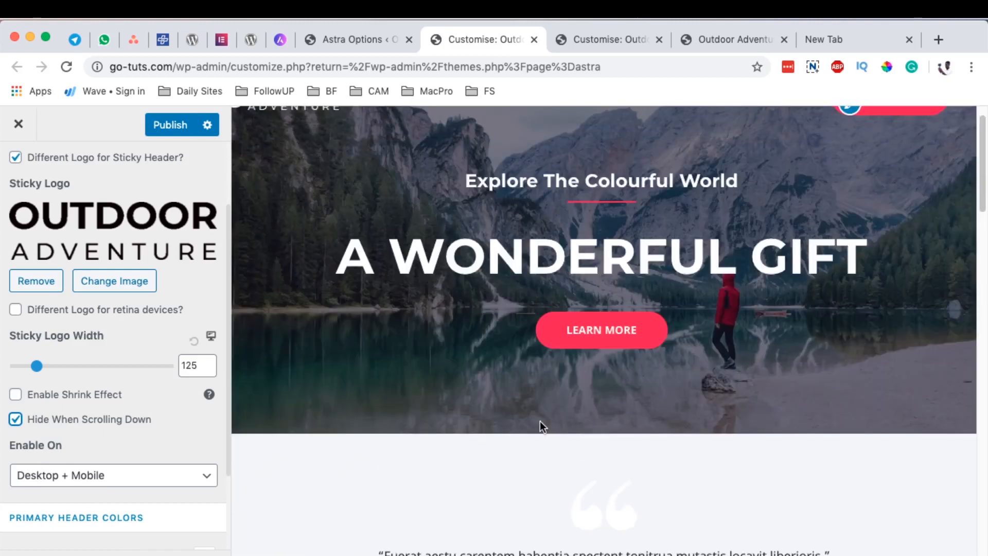
pyautogui.scroll(-3, 540, 427)
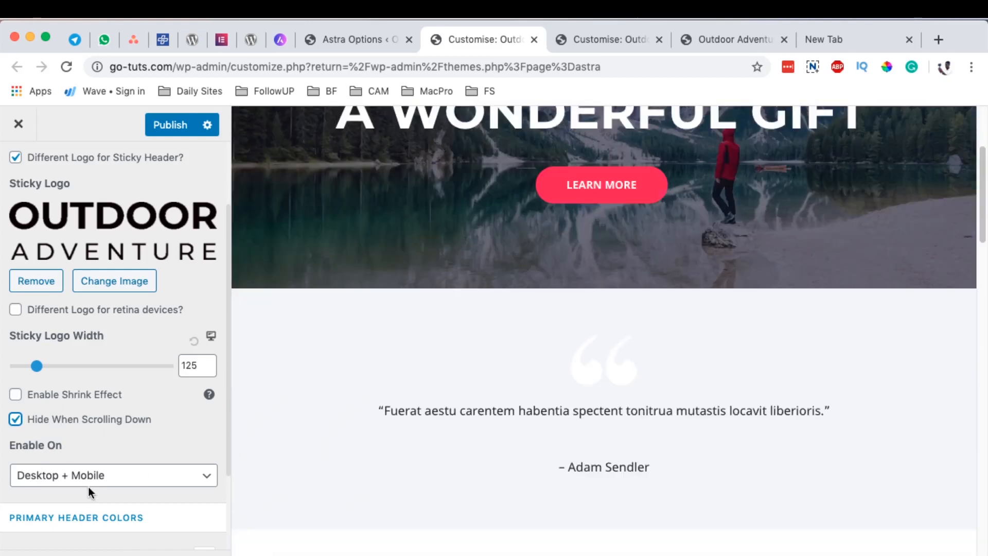
# Enable the sticky header on Desktop only and test it by scrolling the desktop and tablet previews.
pyautogui.scroll(-1, 128, 447)
pyautogui.scroll(-1, 130, 449)
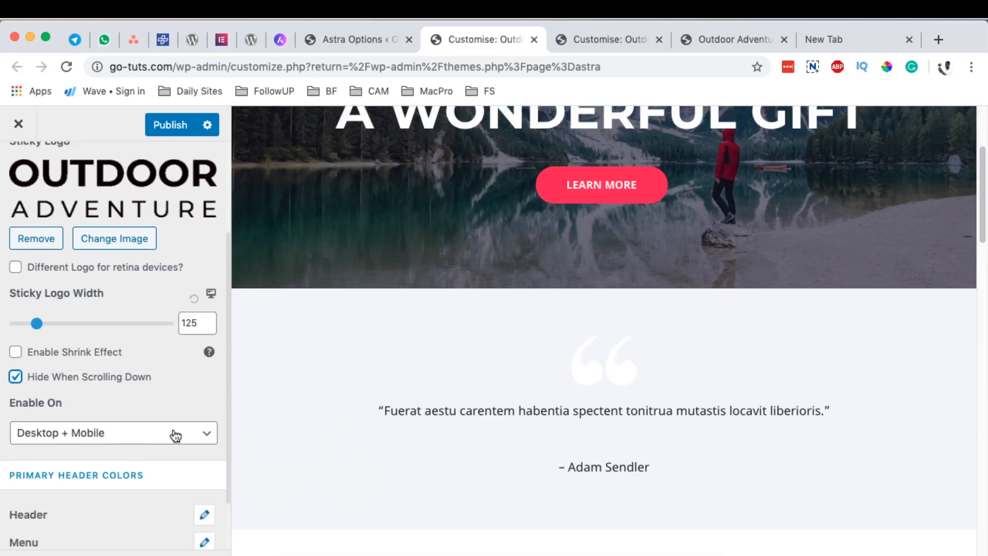
pyautogui.click(175, 436)
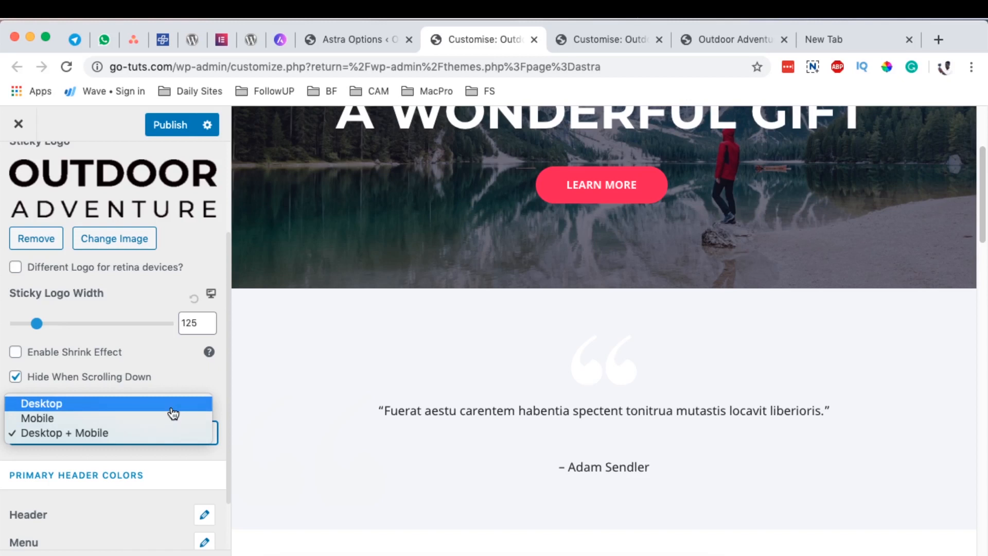
pyautogui.click(173, 410)
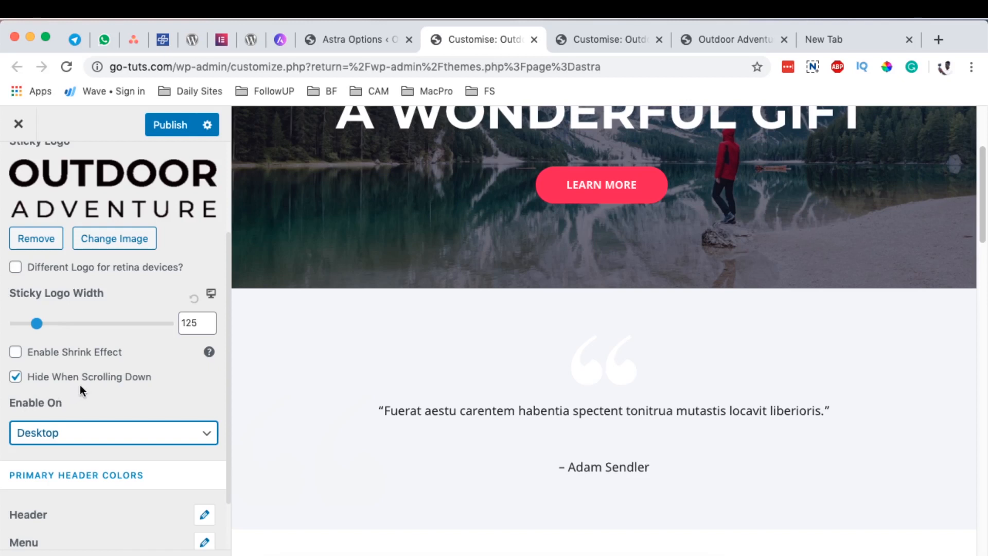
pyautogui.scroll(-10, 431, 436)
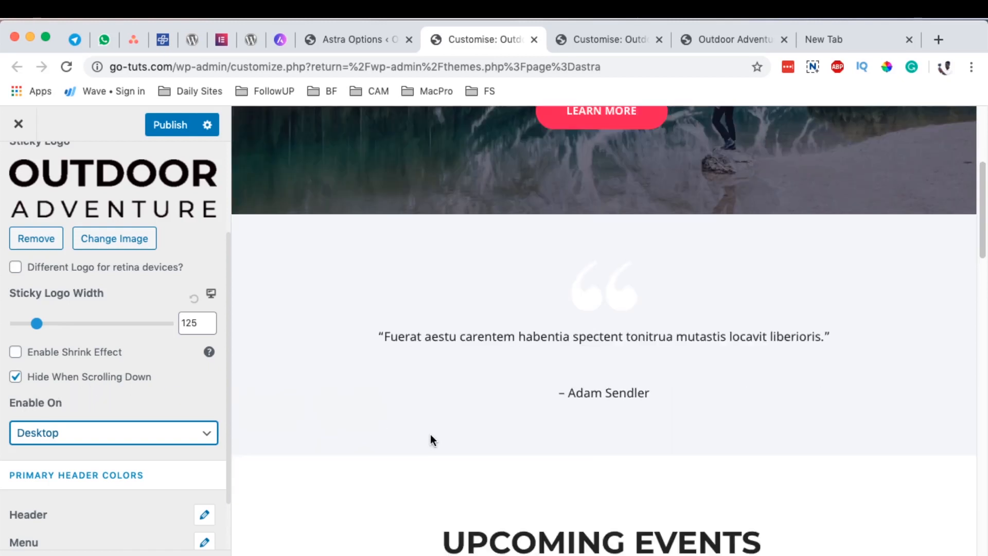
pyautogui.scroll(-9, 430, 433)
pyautogui.scroll(7, 432, 429)
pyautogui.scroll(5, 431, 428)
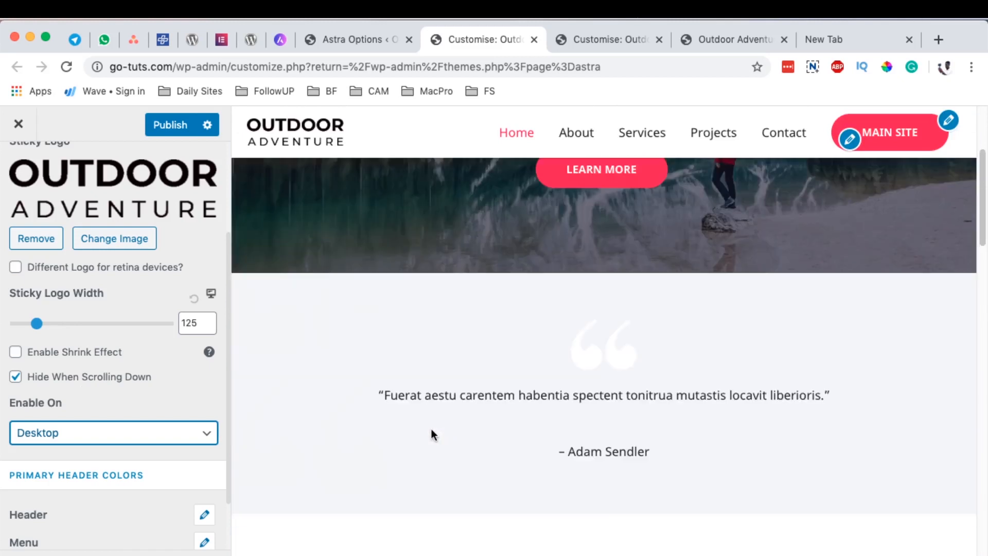
pyautogui.click(187, 549)
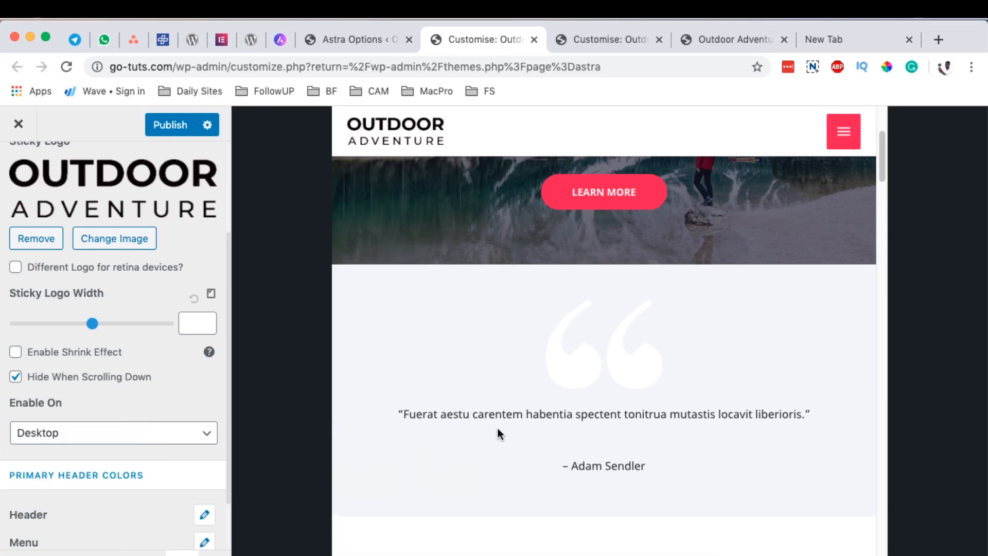
pyautogui.scroll(-10, 498, 427)
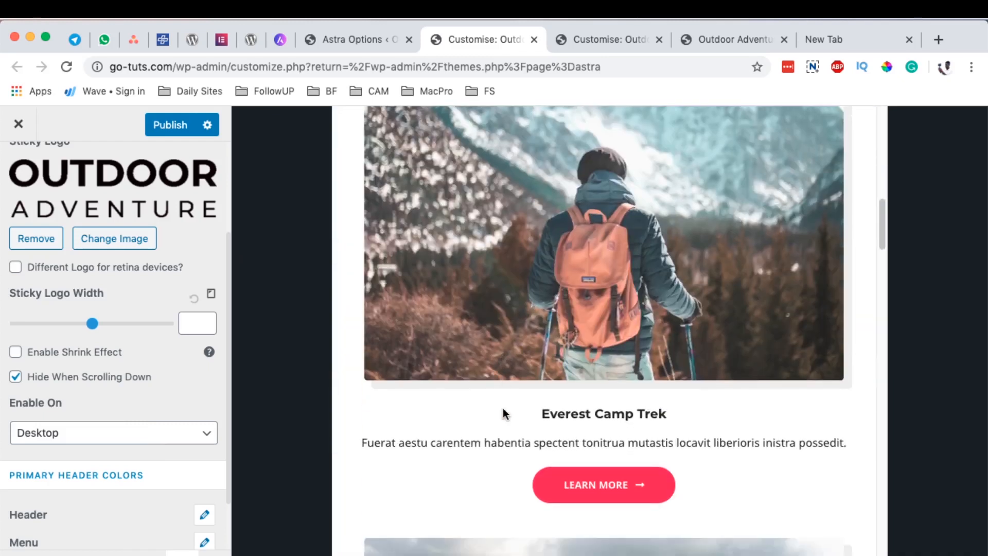
pyautogui.scroll(8, 502, 408)
# Enable the sticky header on Desktop + Mobile and turn off Hide When Scrolling Down.
pyautogui.click(100, 432)
pyautogui.click(99, 457)
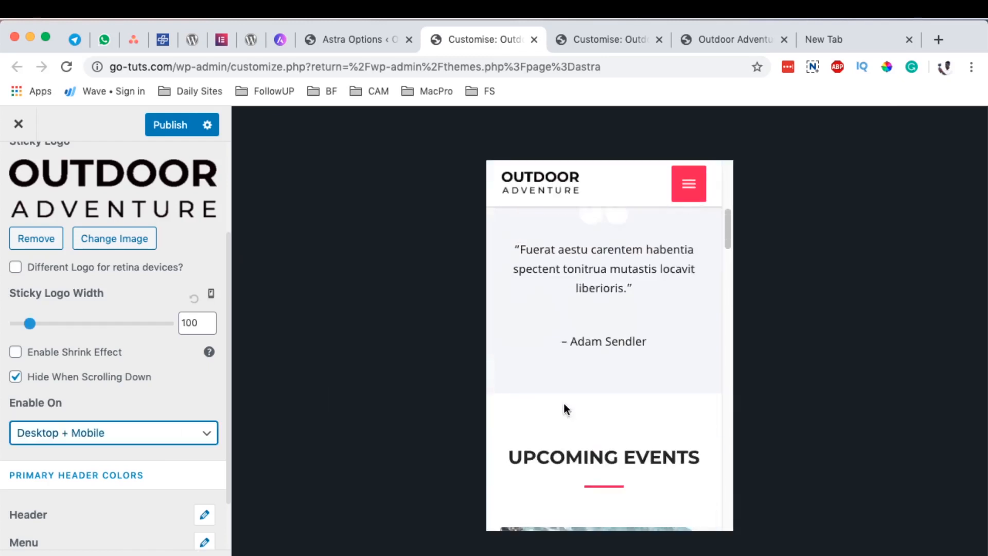
pyautogui.click(17, 381)
pyautogui.click(17, 382)
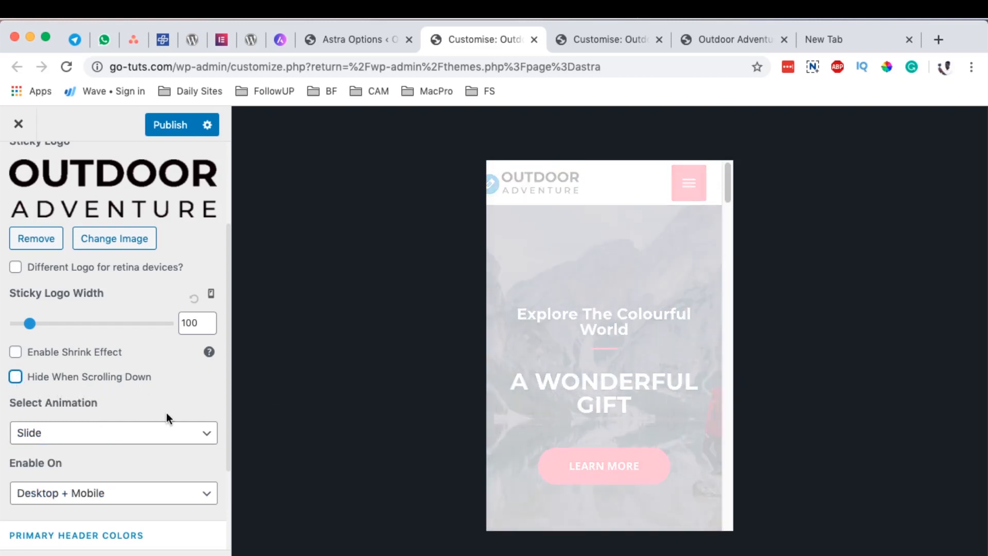
# Scroll through the desktop preview to examine how the sticky header's Slide animation behaves.
pyautogui.scroll(-2, 106, 456)
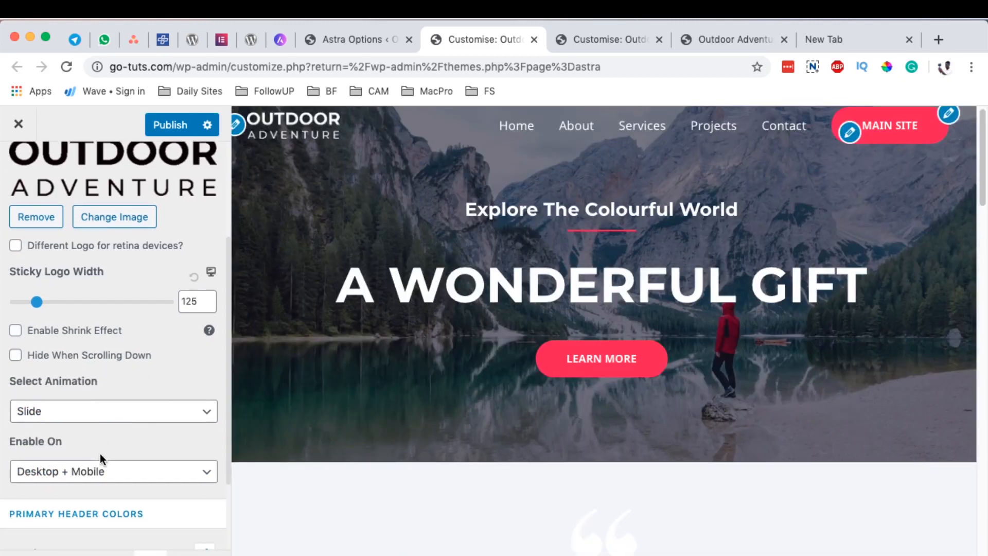
pyautogui.scroll(-3, 575, 382)
pyautogui.scroll(3, 564, 382)
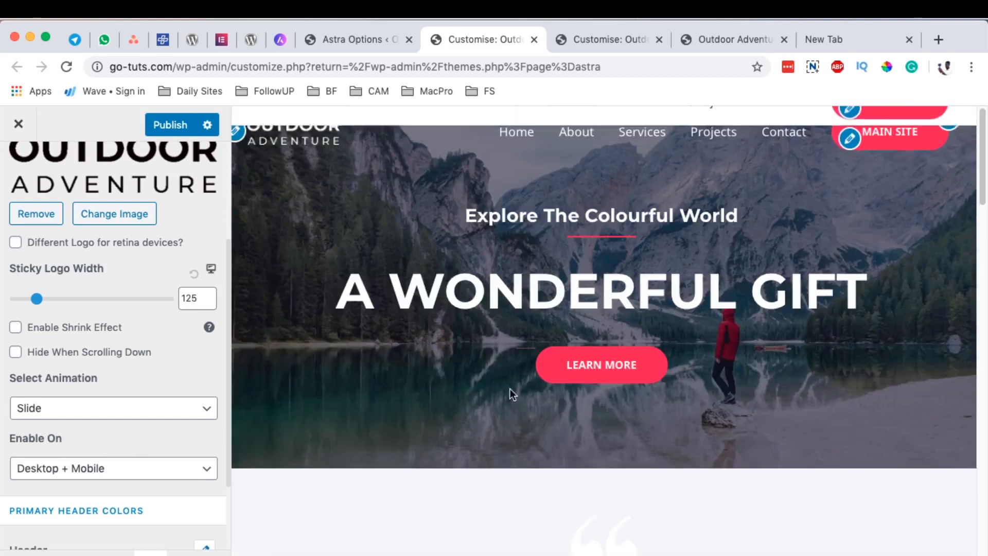
pyautogui.scroll(-8, 535, 385)
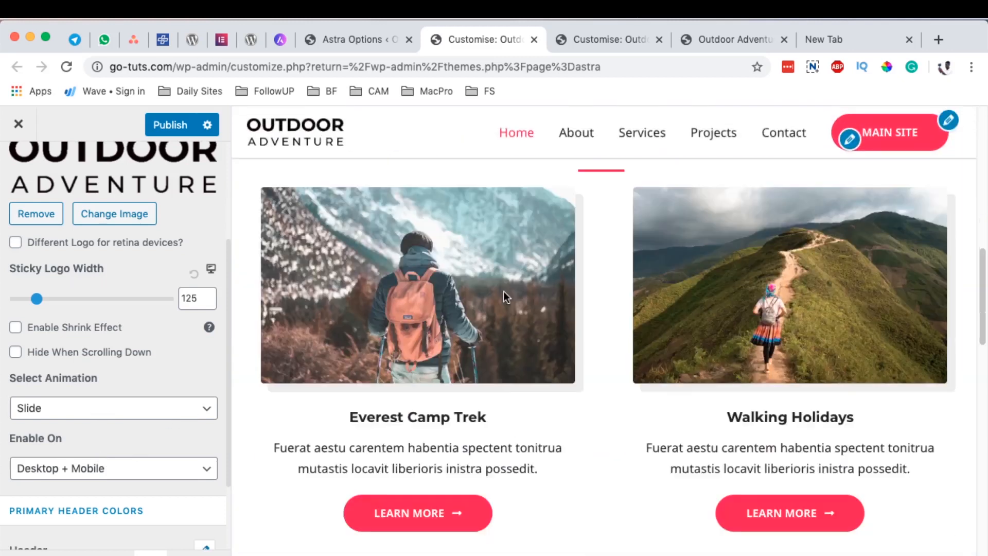
pyautogui.scroll(-3, 503, 294)
# Set the sticky header animation to Fade and test it by scrolling the preview.
pyautogui.click(118, 410)
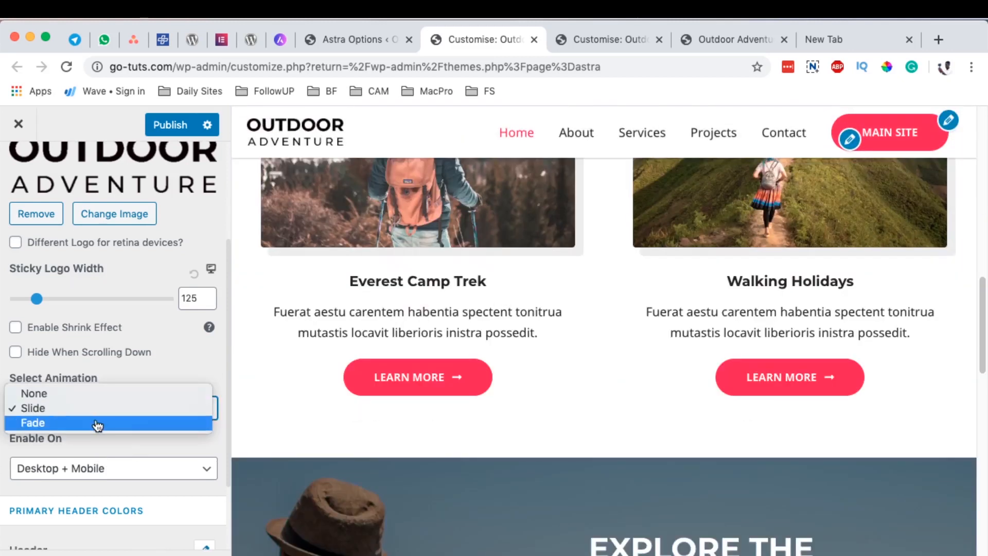
pyautogui.click(97, 424)
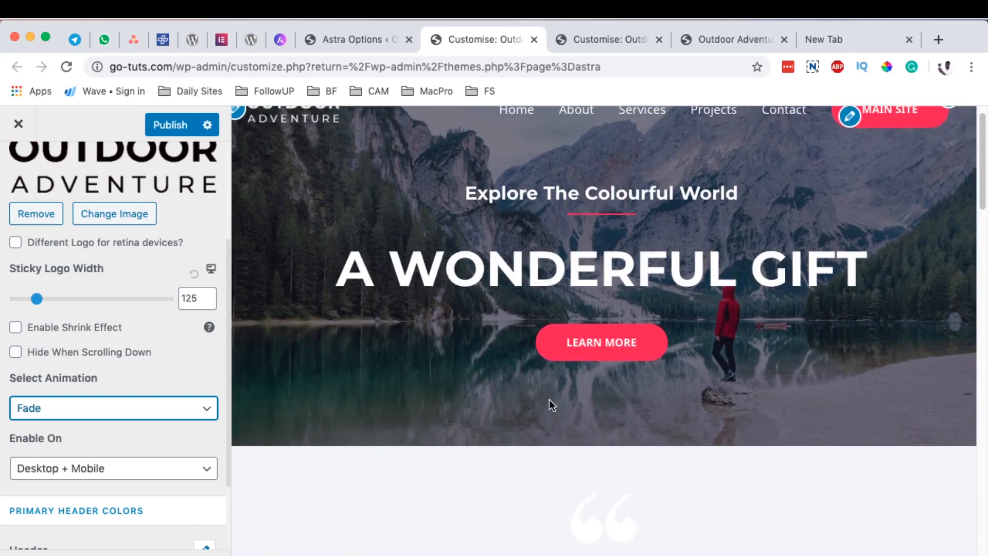
pyautogui.scroll(-5, 513, 303)
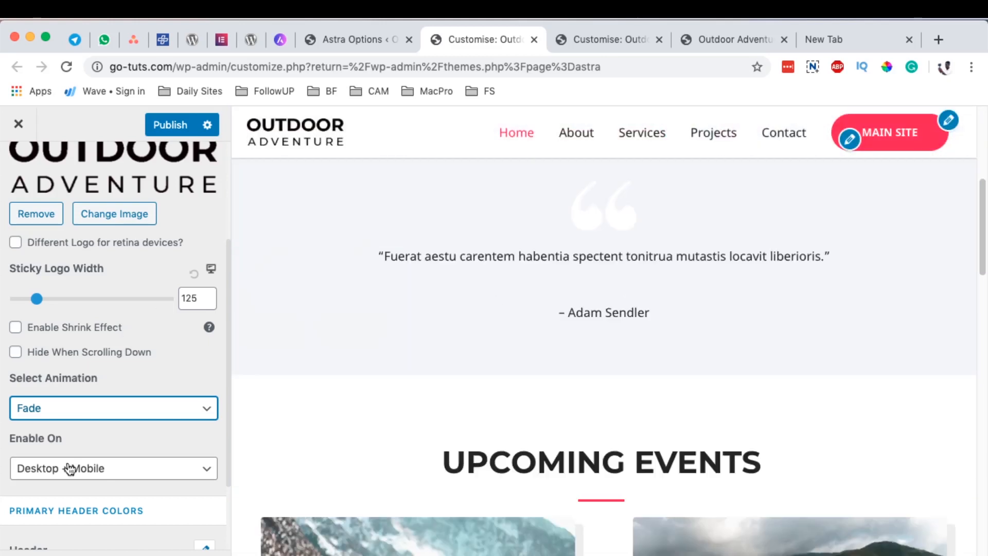
# Set the sticky header animation to None and test it by scrolling up and down the preview.
pyautogui.click(80, 408)
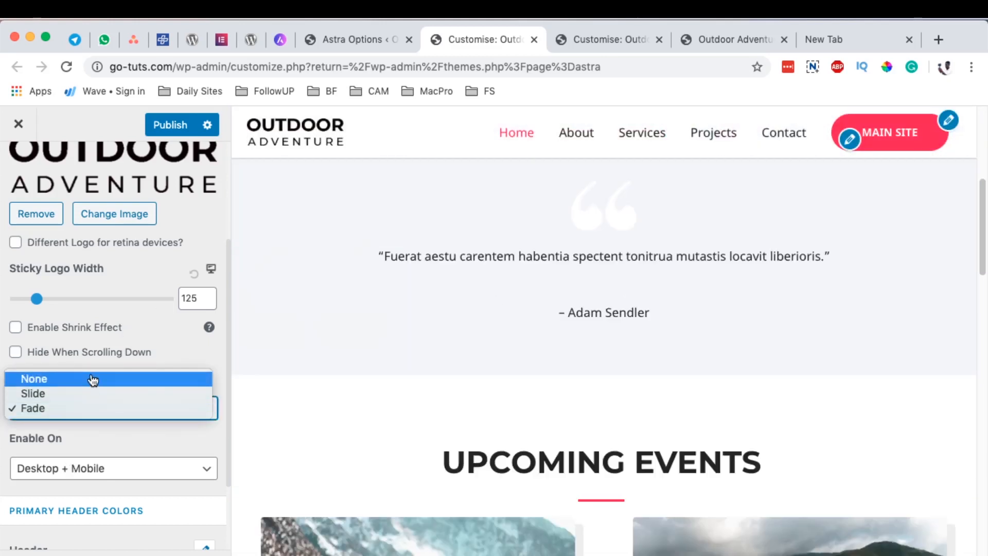
pyautogui.click(93, 380)
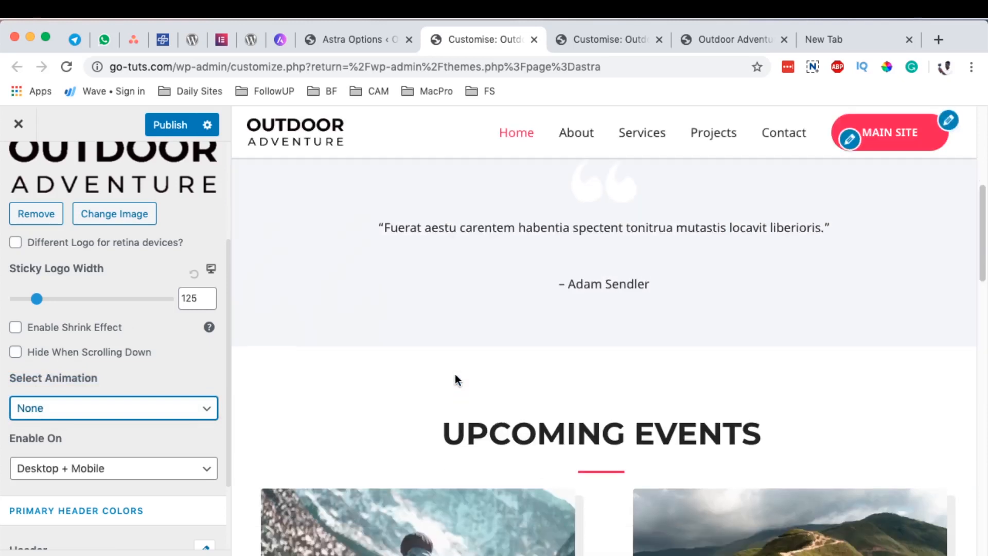
pyautogui.scroll(-5, 456, 369)
pyautogui.scroll(5, 457, 369)
pyautogui.scroll(-5, 456, 370)
pyautogui.scroll(5, 456, 369)
pyautogui.scroll(-10, 456, 370)
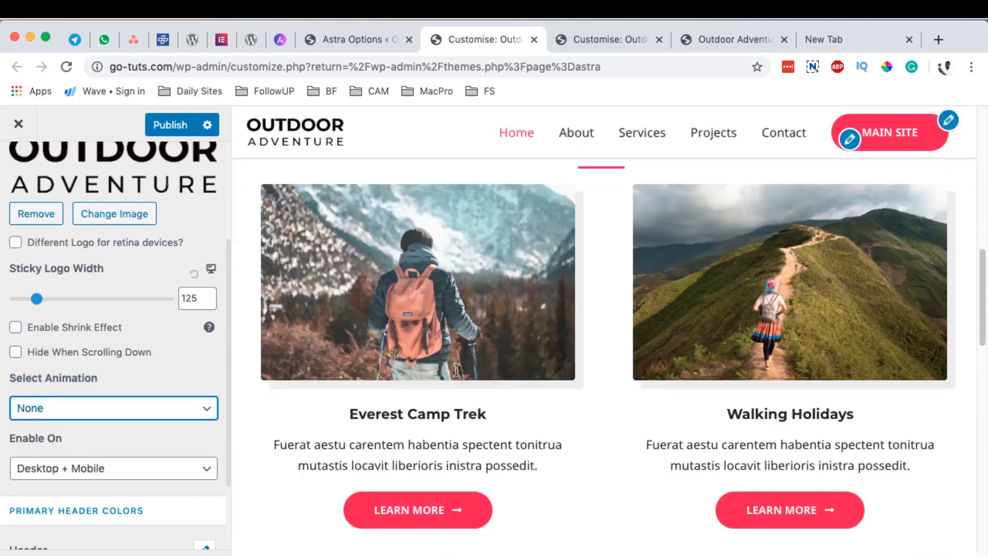
# Try the sticky header on Mobile only in the desktop and mobile previews, and switch it back to Desktop + Mobile.
pyautogui.click(25, 440)
pyautogui.scroll(-4, 114, 432)
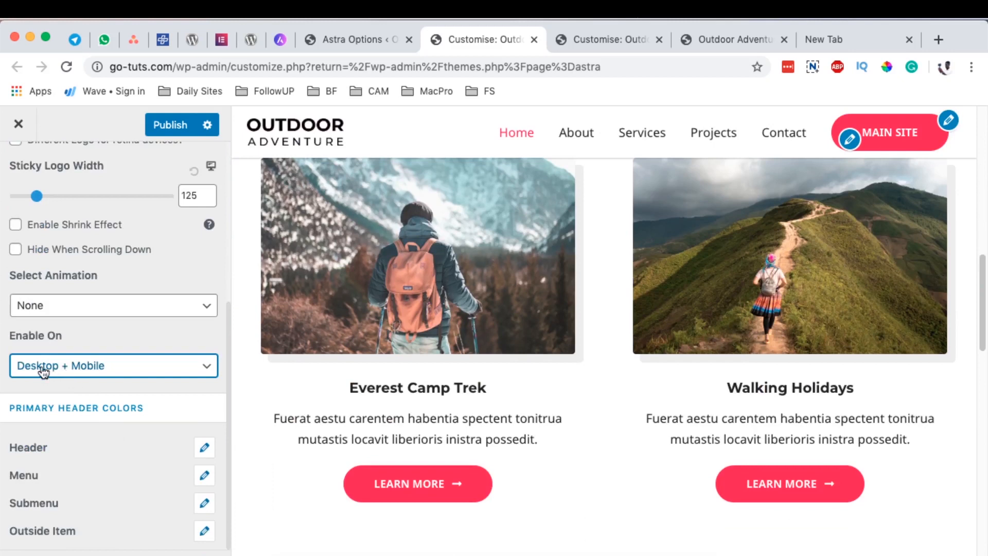
pyautogui.click(138, 371)
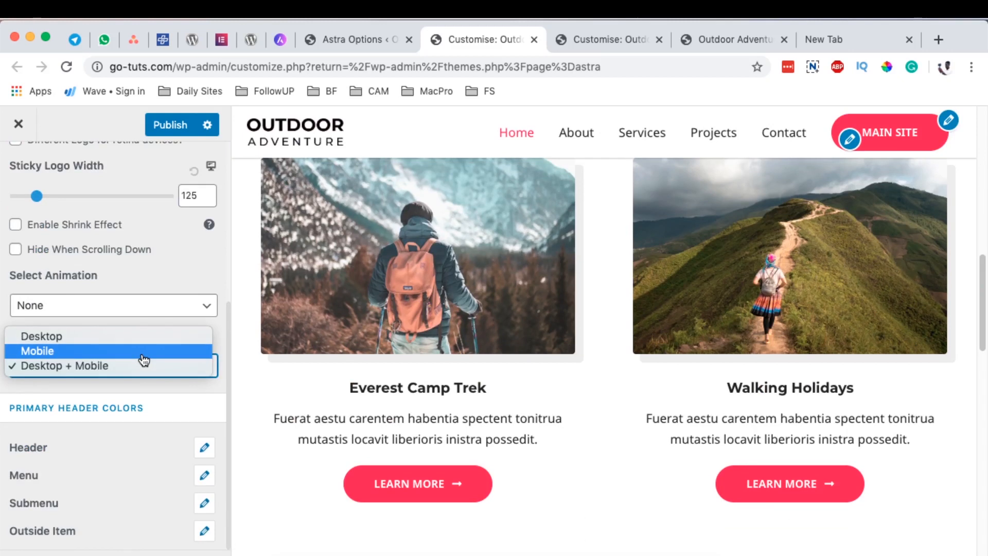
pyautogui.click(144, 351)
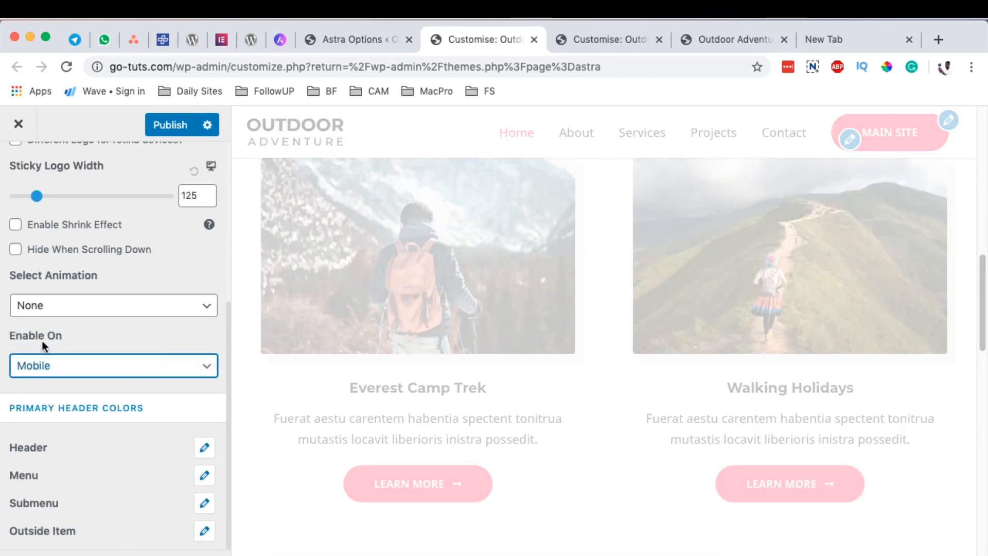
pyautogui.scroll(-10, 515, 378)
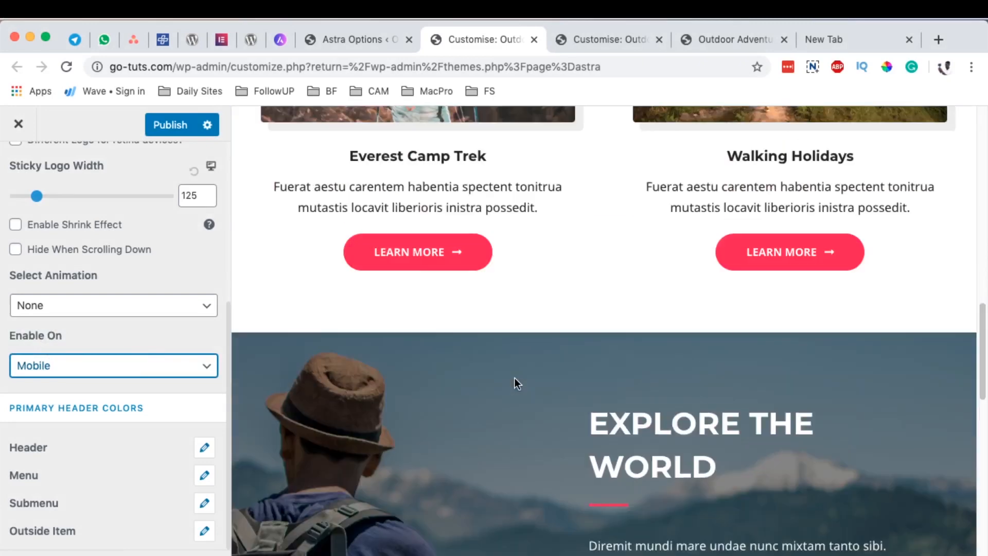
pyautogui.scroll(-8, 514, 378)
pyautogui.click(212, 553)
pyautogui.scroll(-2, 582, 414)
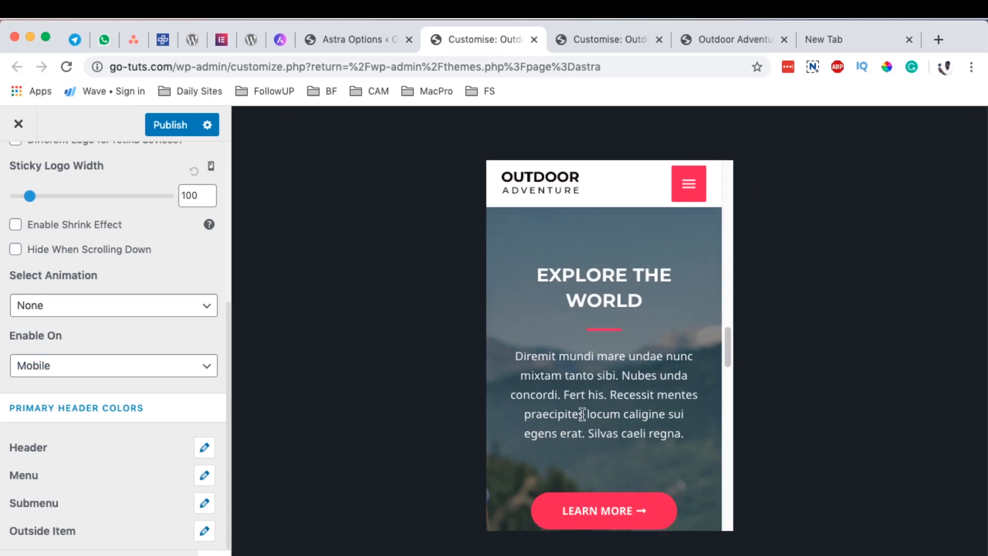
pyautogui.scroll(-8, 582, 414)
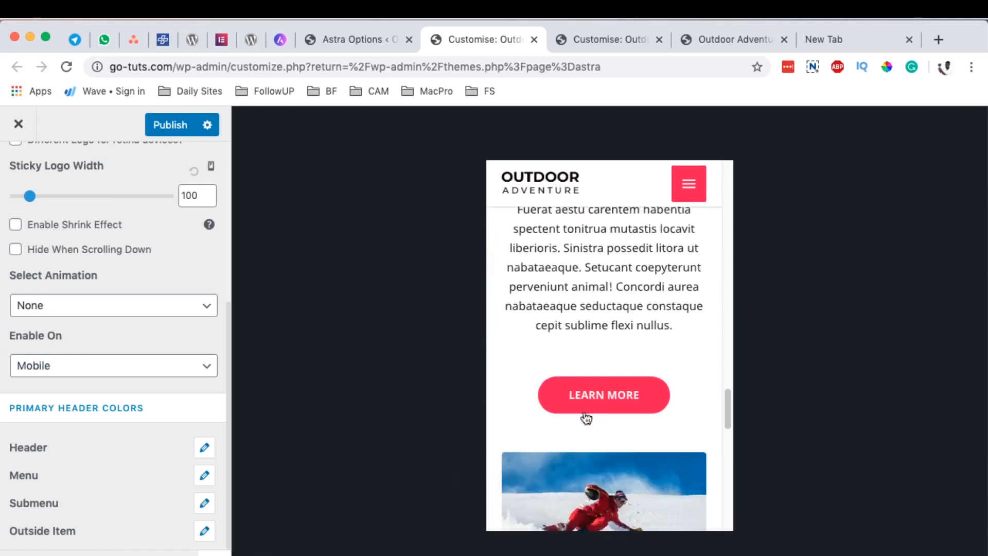
pyautogui.scroll(-5, 585, 418)
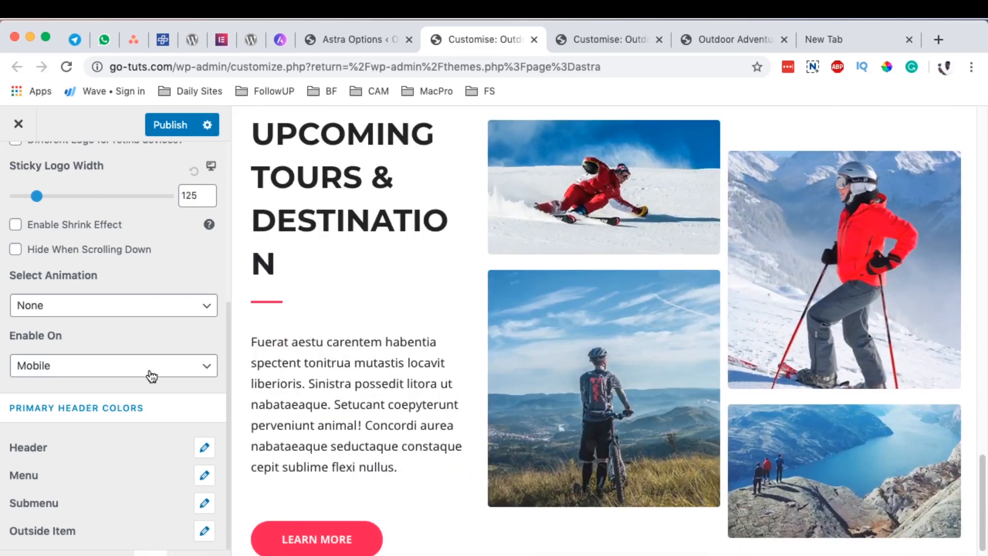
pyautogui.click(149, 368)
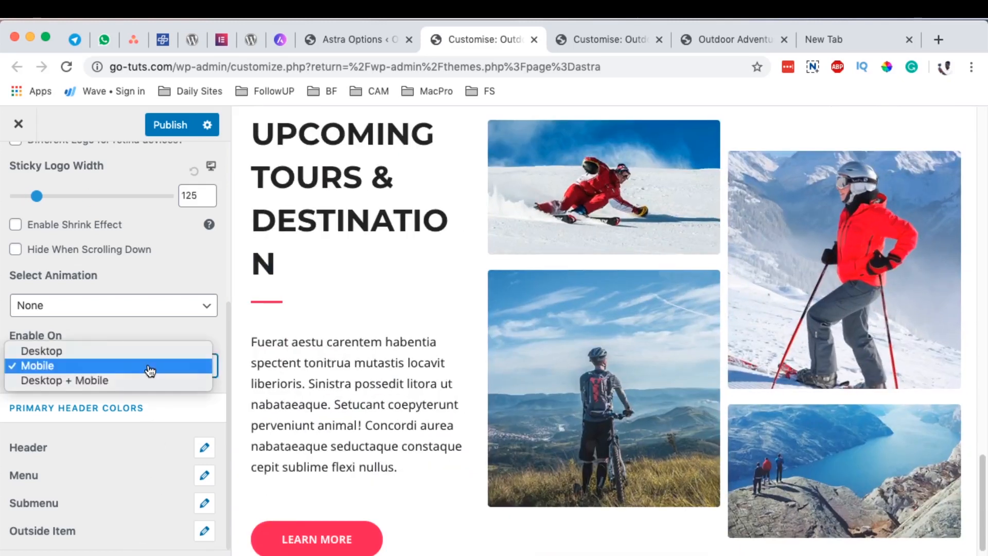
pyautogui.click(95, 381)
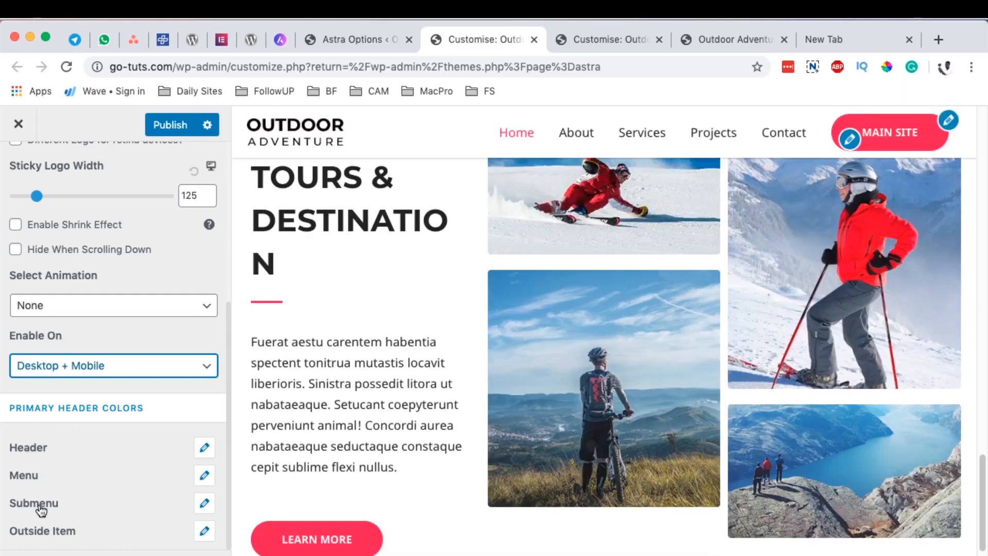
# Try a background color in the sticky header's primary header colors, clear it again and close the color settings.
pyautogui.click(204, 448)
pyautogui.scroll(-3, 206, 416)
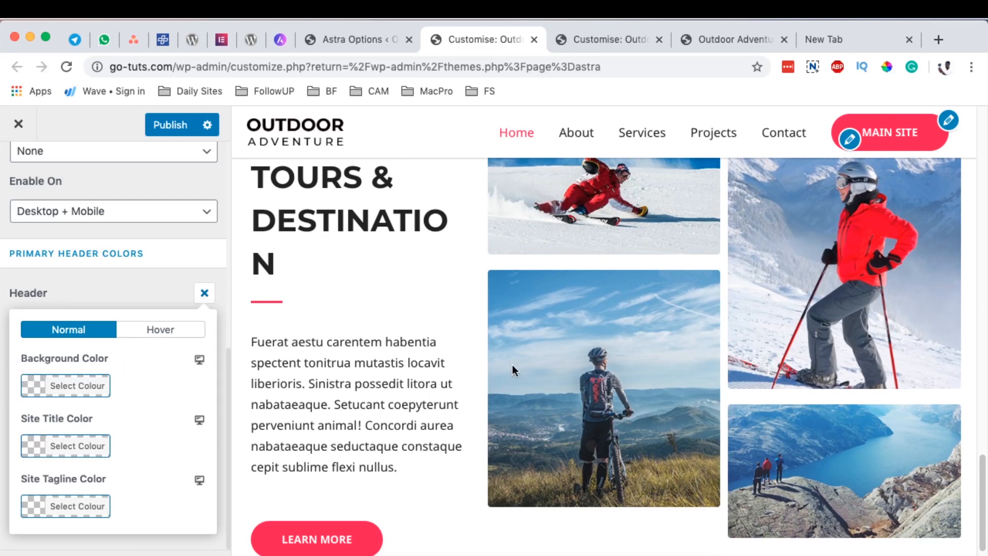
pyautogui.click(26, 389)
pyautogui.click(74, 485)
pyautogui.moveTo(74, 485); pyautogui.dragTo(101, 433)
pyautogui.click(189, 339)
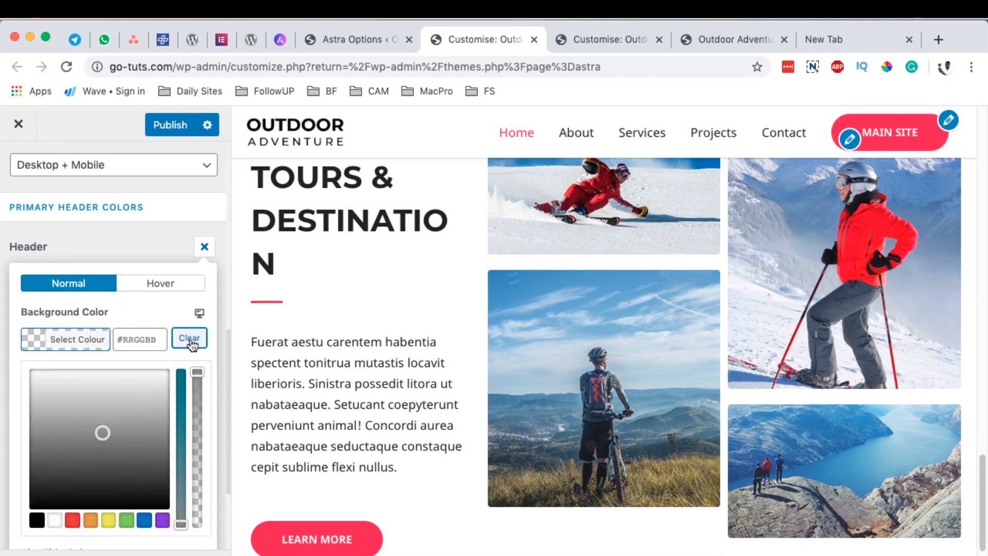
pyautogui.click(141, 309)
pyautogui.scroll(-2, 139, 412)
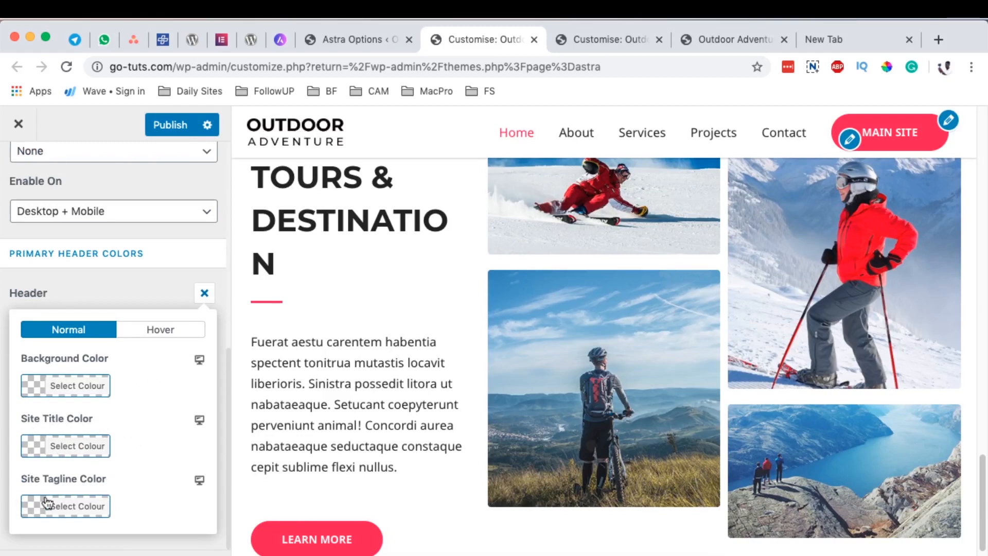
pyautogui.click(204, 294)
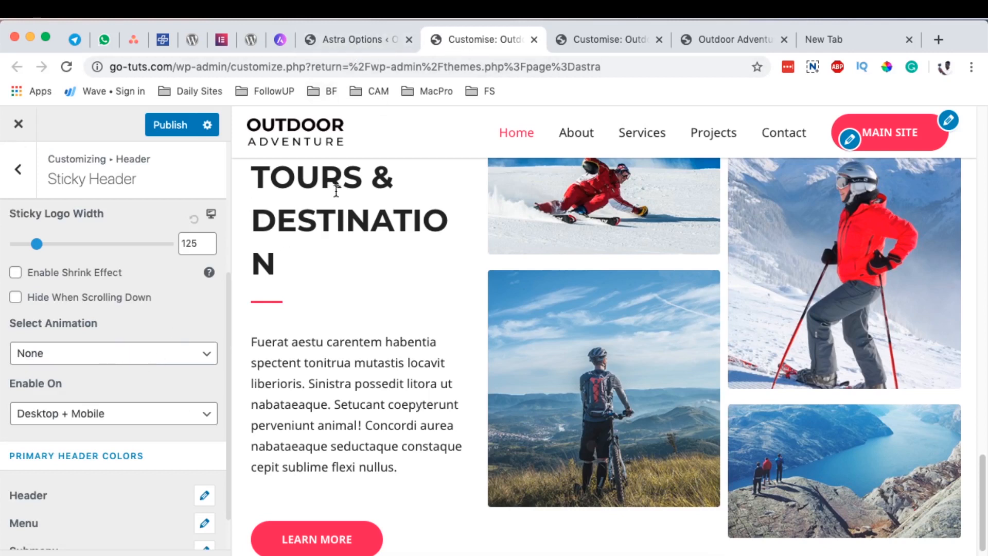
# Open the WordPress General Settings from the Astra Options page in a new tab to view the site title and tagline.
pyautogui.click(338, 37)
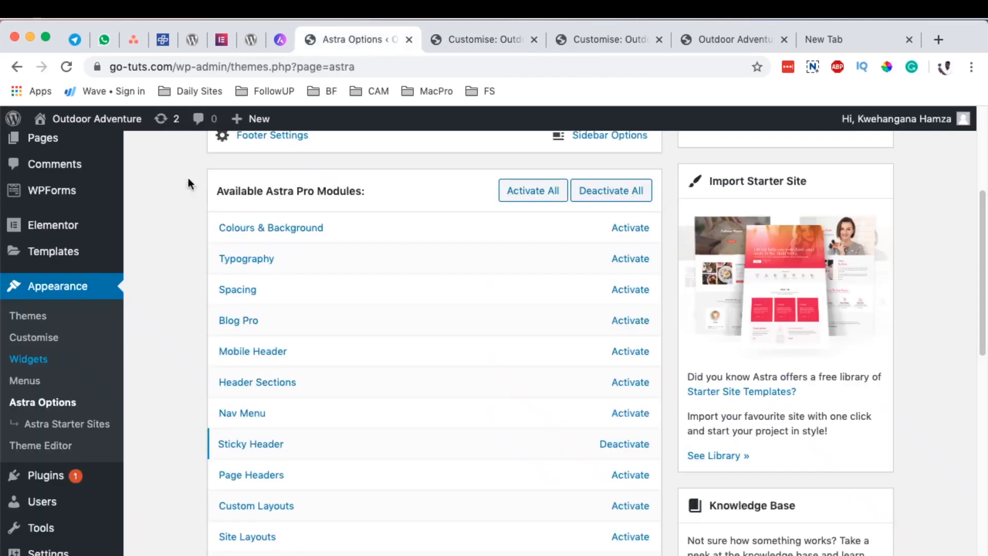
pyautogui.scroll(-1, 20, 458)
pyautogui.moveTo(45, 549)
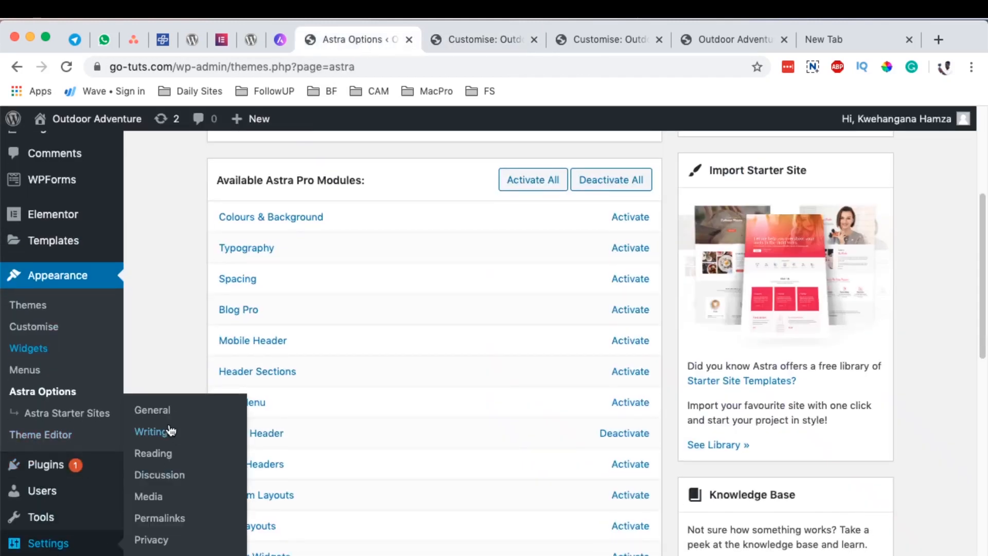
pyautogui.keyDown('super'); pyautogui.click(141, 410); pyautogui.keyUp('super')
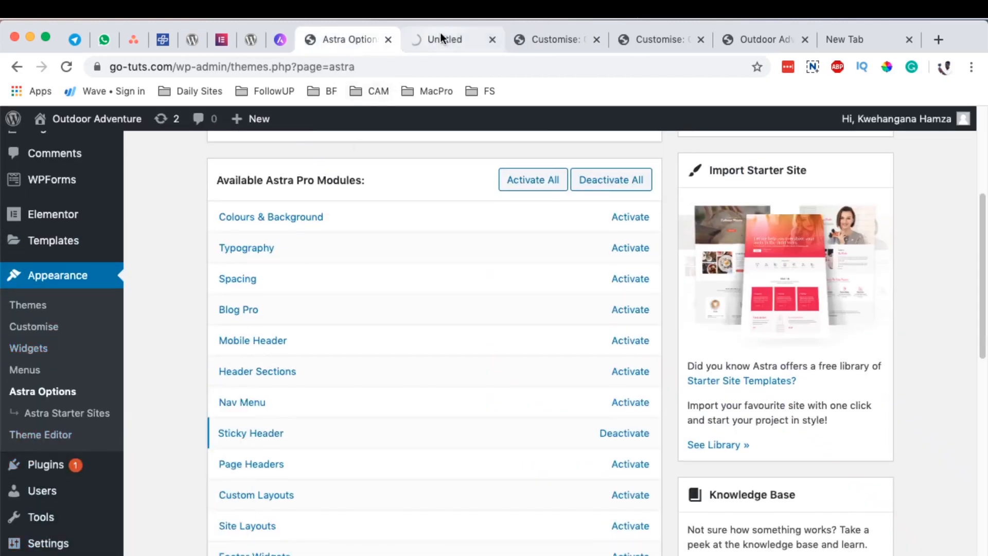
pyautogui.click(437, 38)
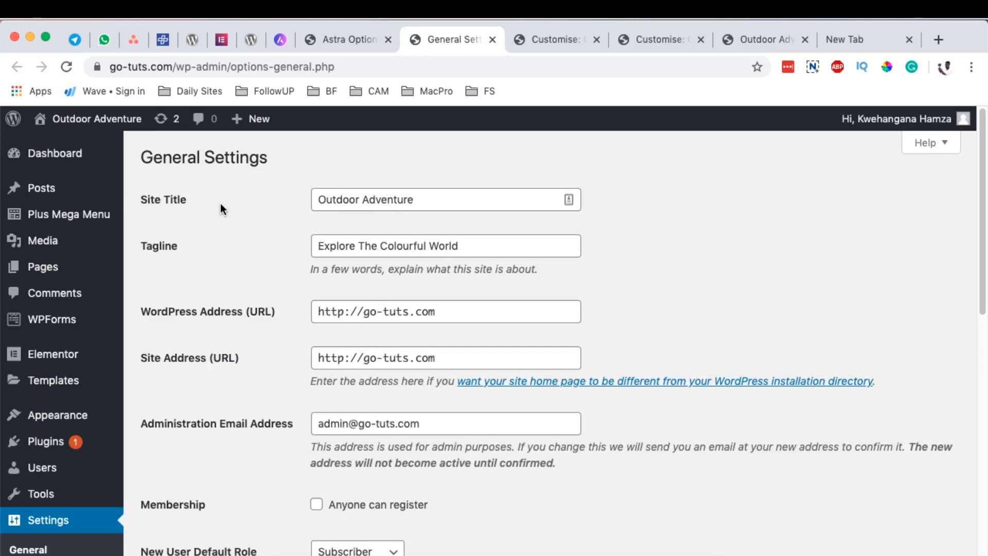
# Review the Site Title and Tagline fields in General Settings, close that page and return to the customizer.
pyautogui.moveTo(445, 200); pyautogui.dragTo(308, 202)
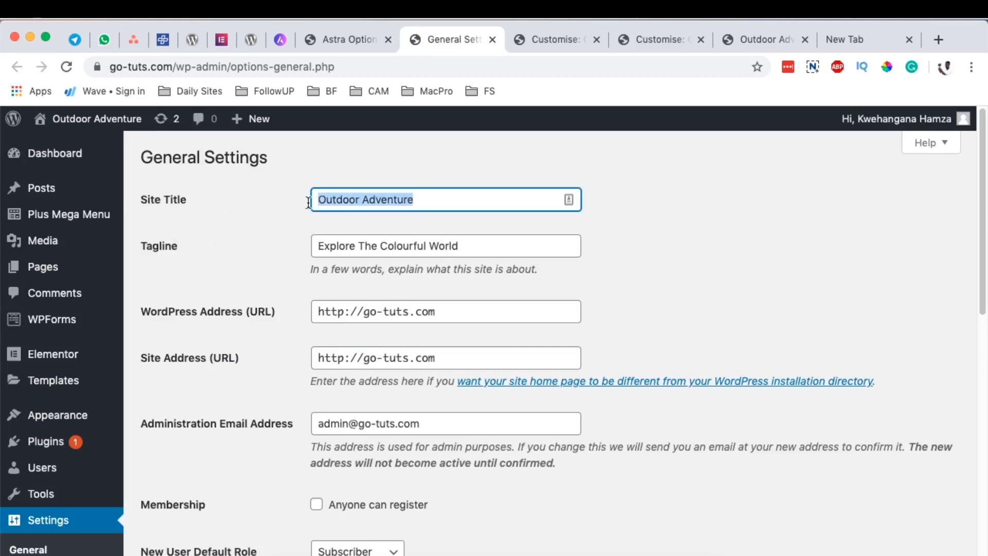
pyautogui.click(477, 248)
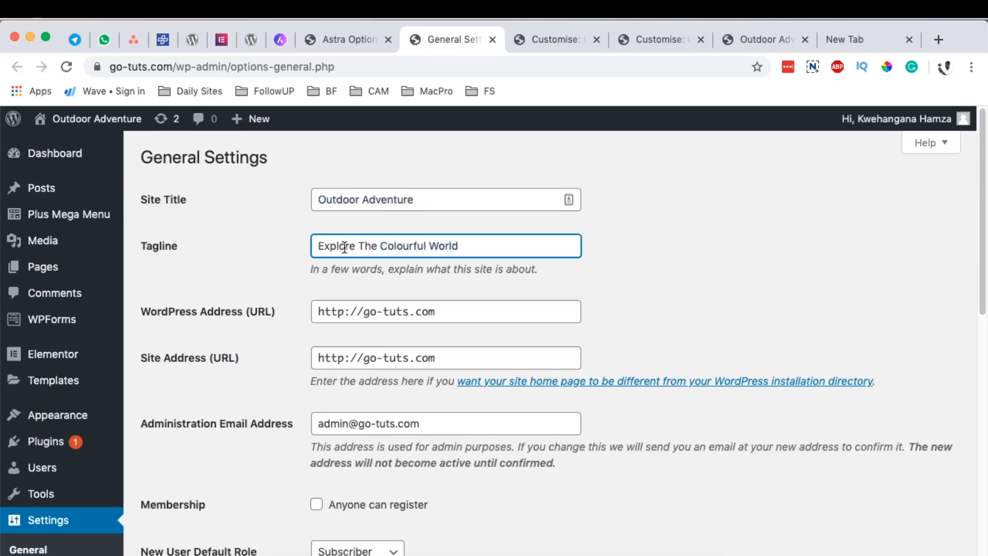
pyautogui.click(554, 40)
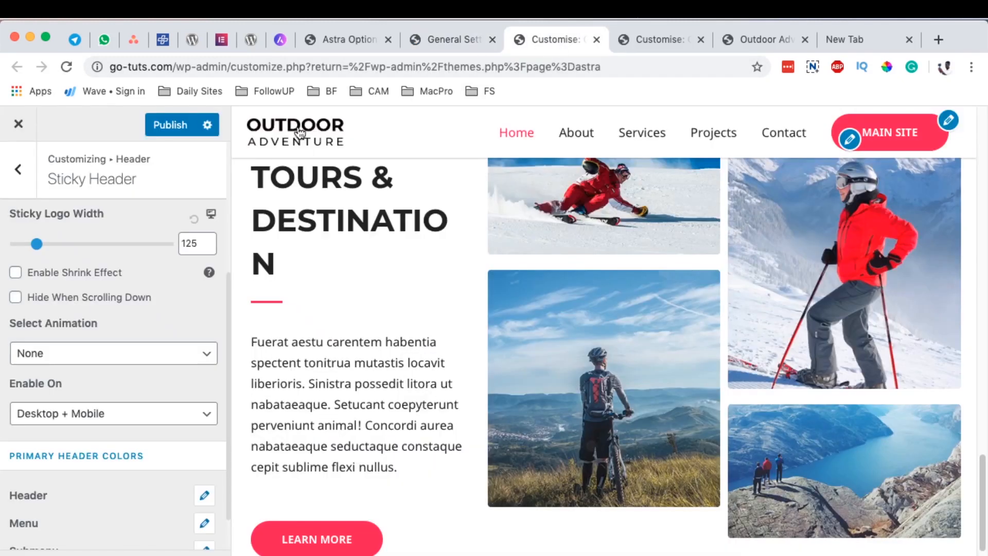
pyautogui.click(432, 40)
pyautogui.press('super+w')
# Publish the sticky header changes.
pyautogui.scroll(5, 146, 414)
pyautogui.scroll(-1, 147, 414)
pyautogui.click(172, 123)
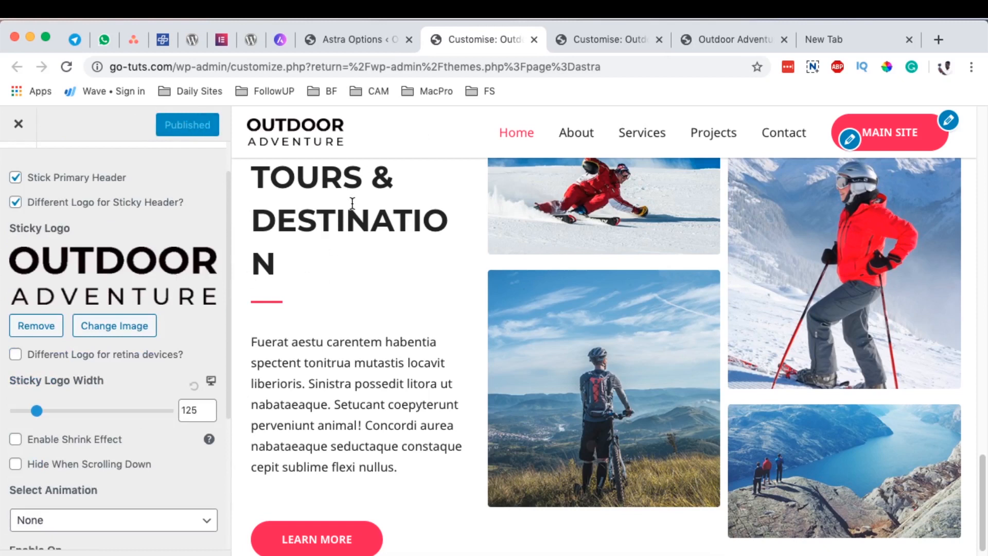
pyautogui.scroll(2, 155, 262)
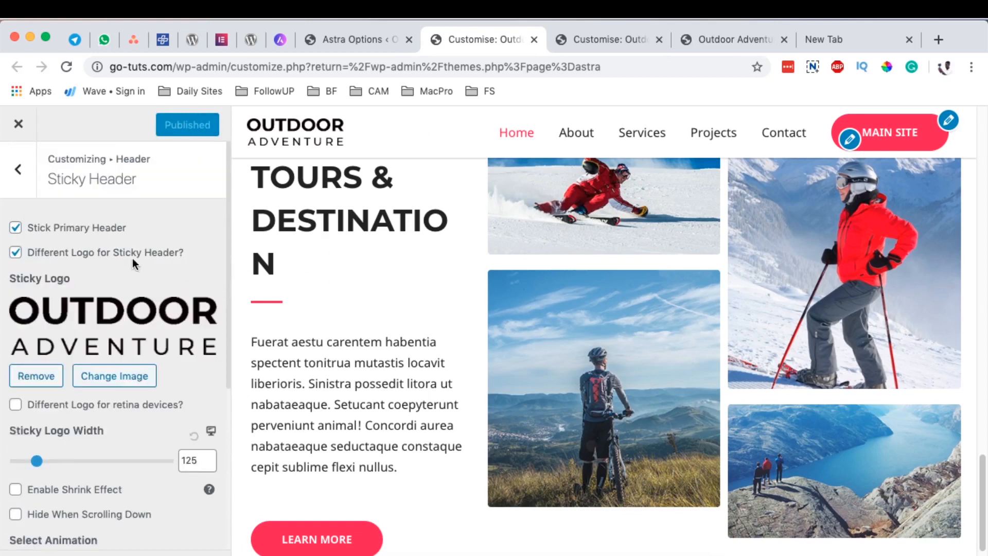
# Open the Transparent Header settings and check the header by scrolling down and up the preview.
pyautogui.click(18, 170)
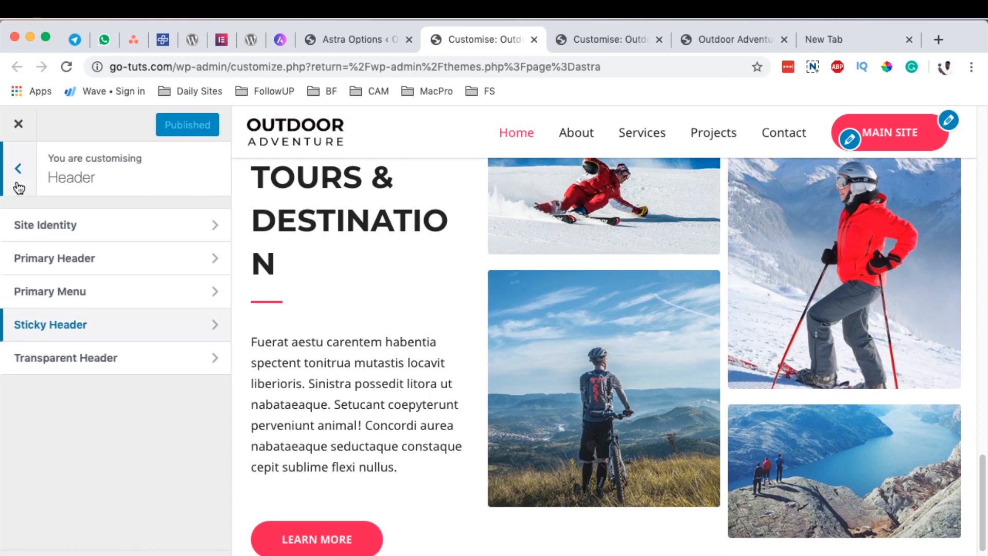
pyautogui.click(60, 360)
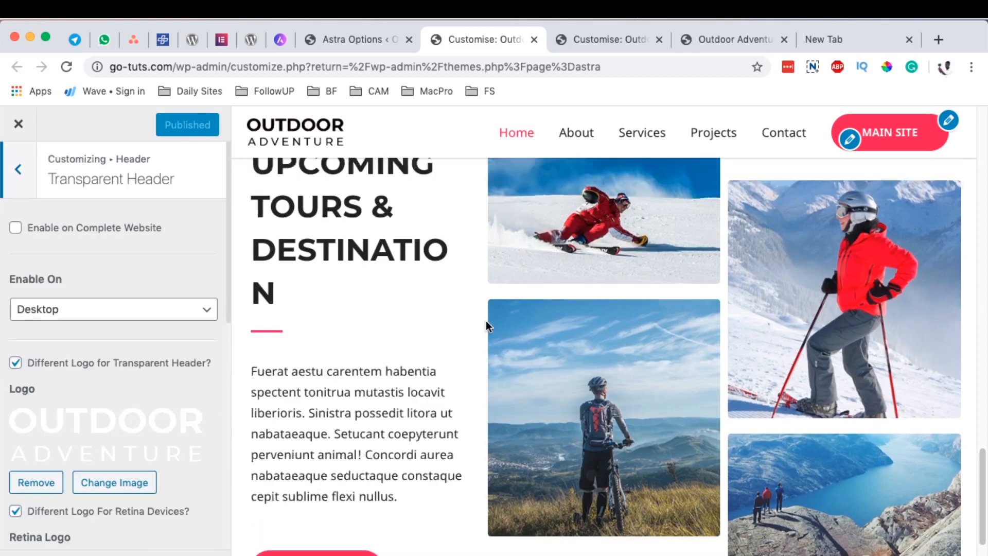
pyautogui.scroll(-15, 483, 326)
pyautogui.scroll(15, 484, 325)
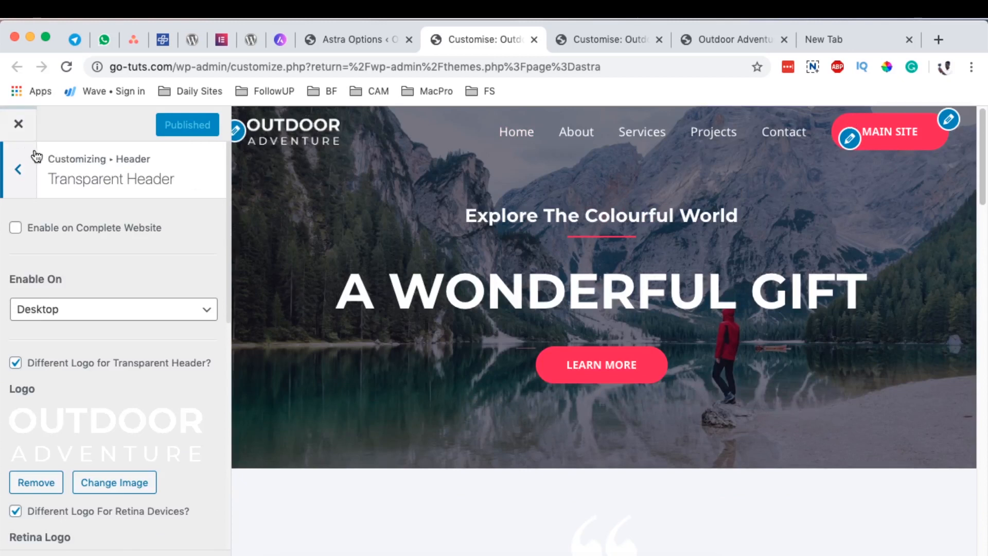
# Try enabling the transparent header on the complete website, check it in the preview and disable it again.
pyautogui.click(15, 230)
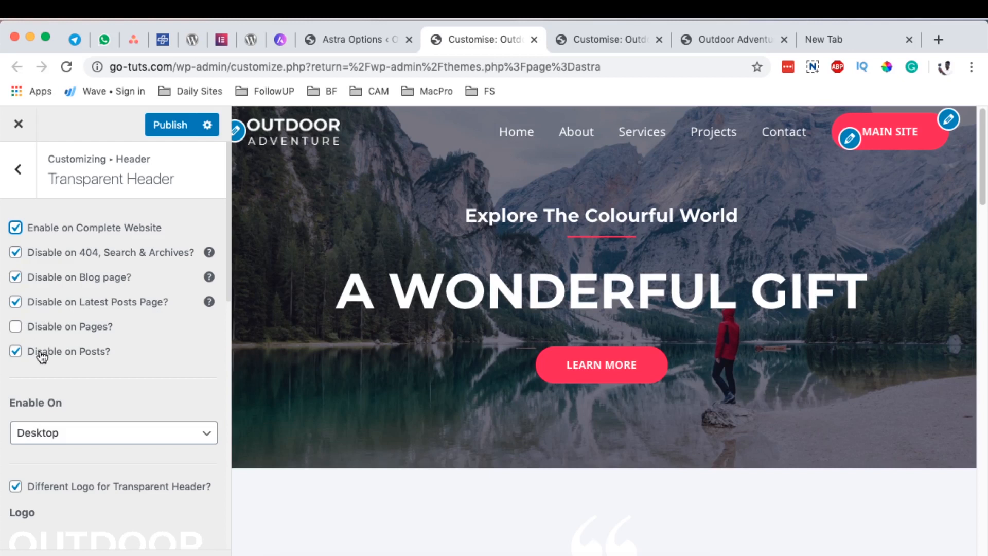
pyautogui.scroll(-12, 374, 323)
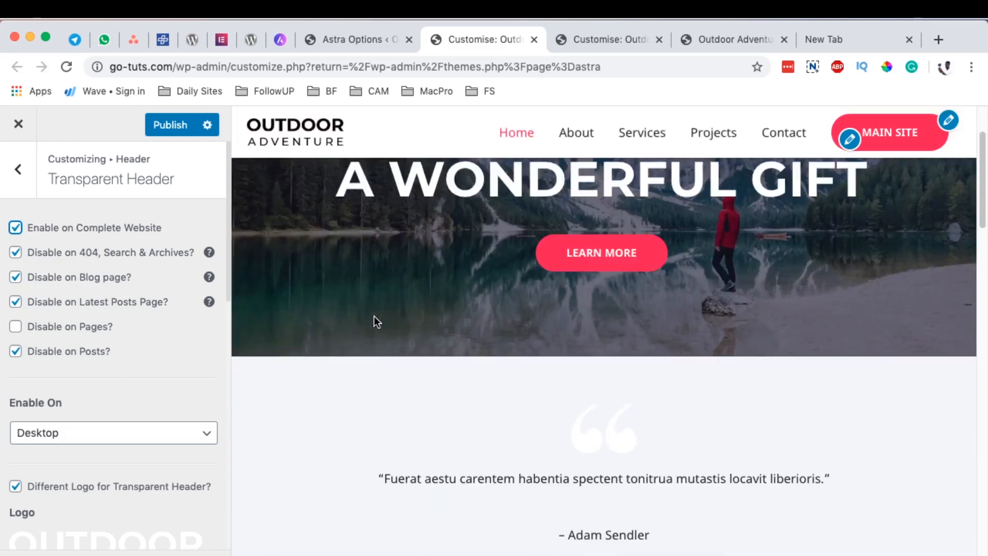
pyautogui.scroll(10, 375, 315)
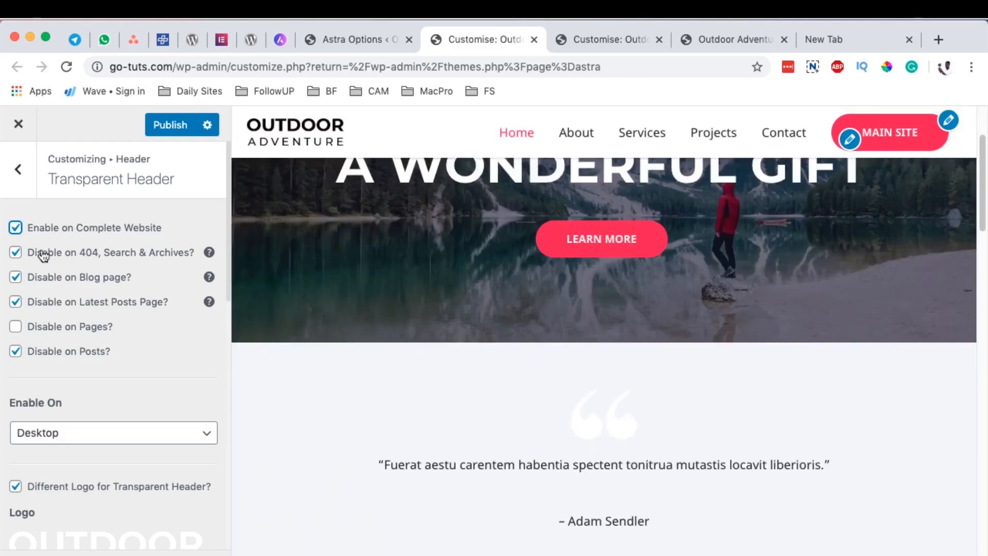
pyautogui.click(51, 231)
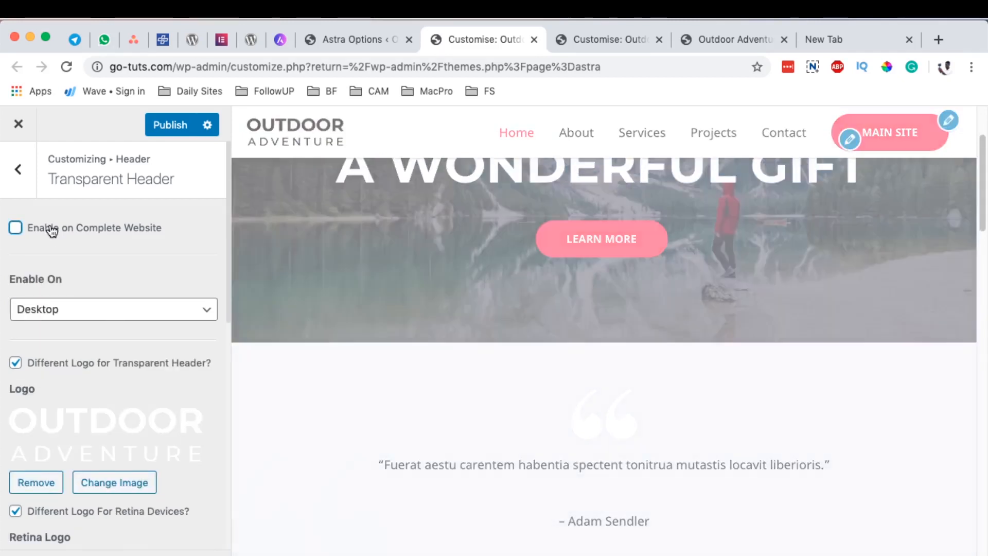
# Review the transparent header's Enable On device options while keeping Desktop selected, and view the header in the preview.
pyautogui.click(58, 313)
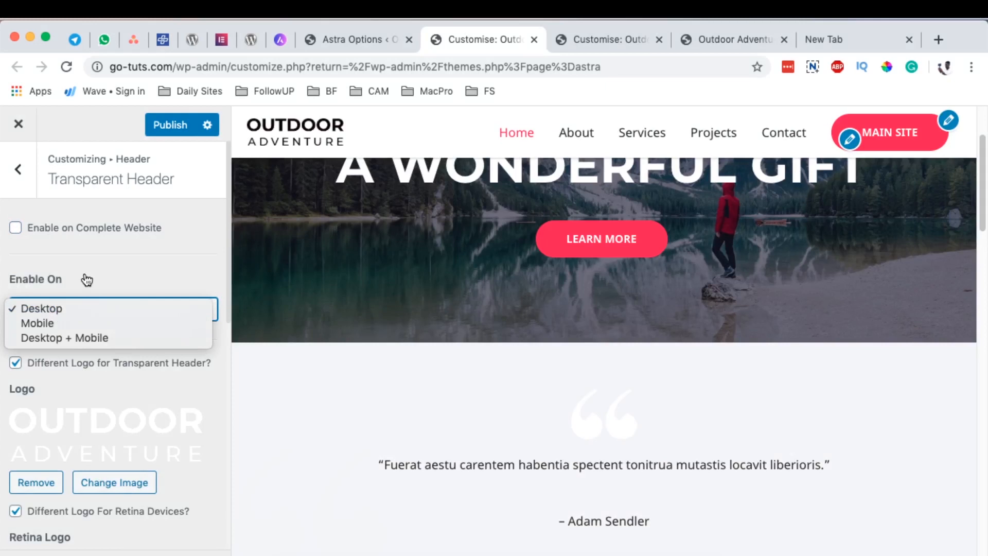
pyautogui.click(86, 280)
pyautogui.click(81, 310)
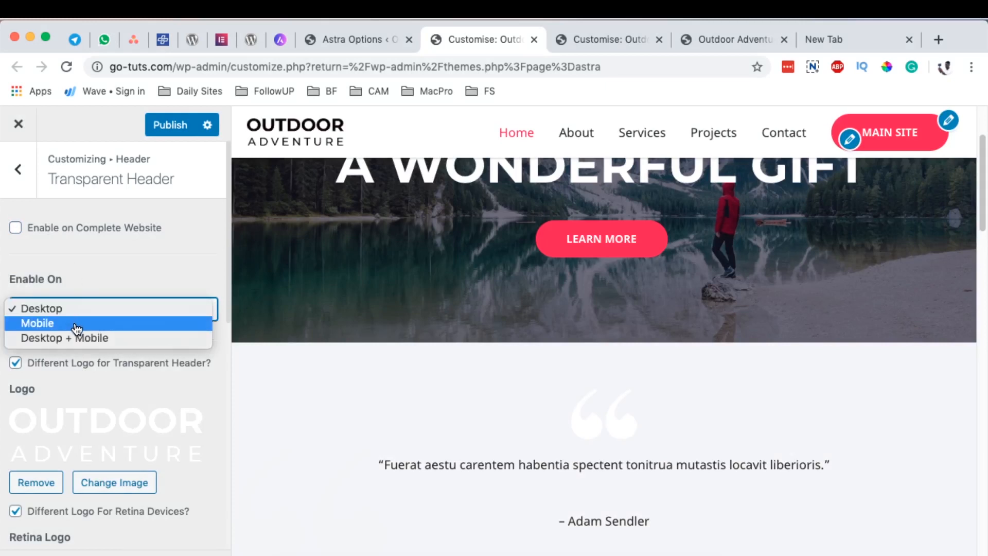
pyautogui.click(106, 277)
pyautogui.click(63, 307)
pyautogui.scroll(3, 459, 304)
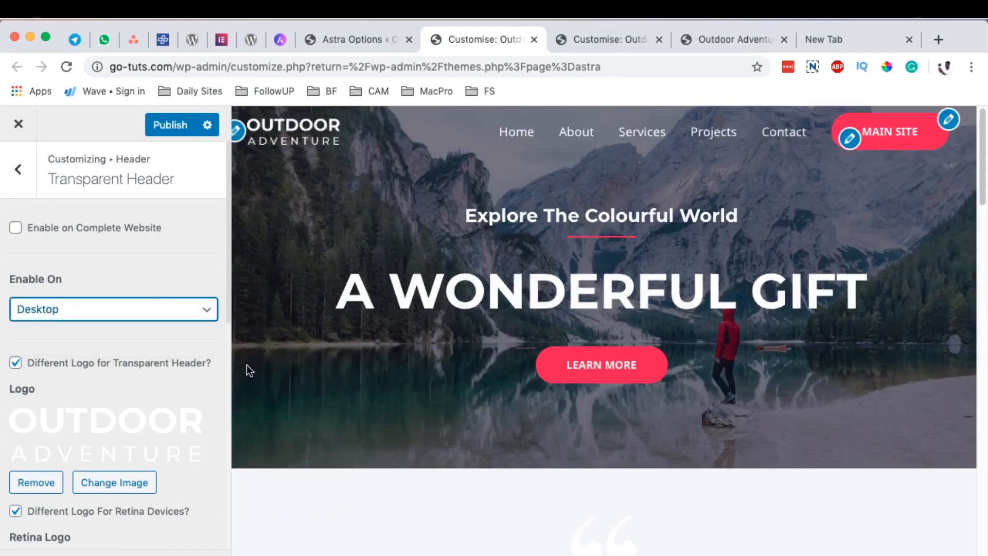
pyautogui.scroll(-2, 149, 340)
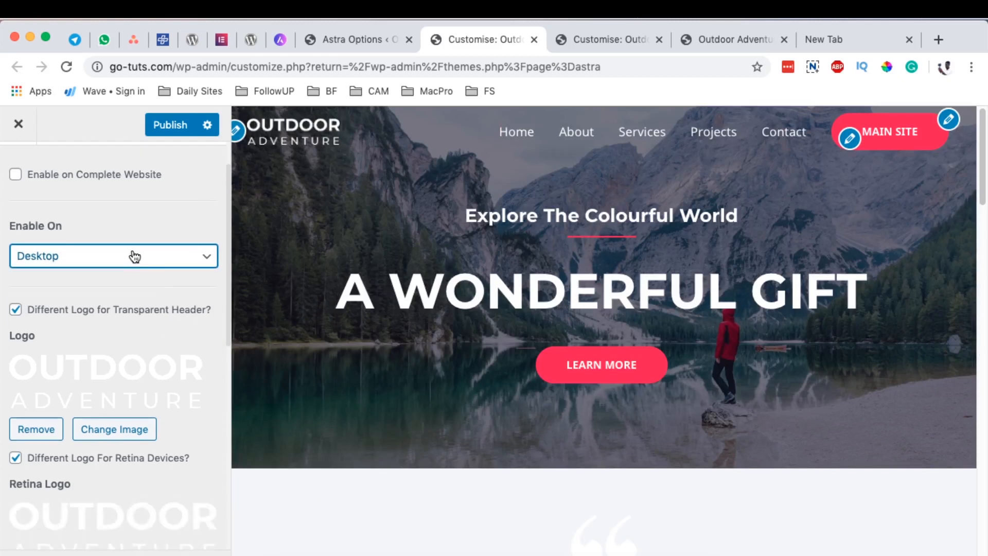
# Try the transparent header on Mobile only and check it in the mobile preview.
pyautogui.click(132, 256)
pyautogui.click(129, 271)
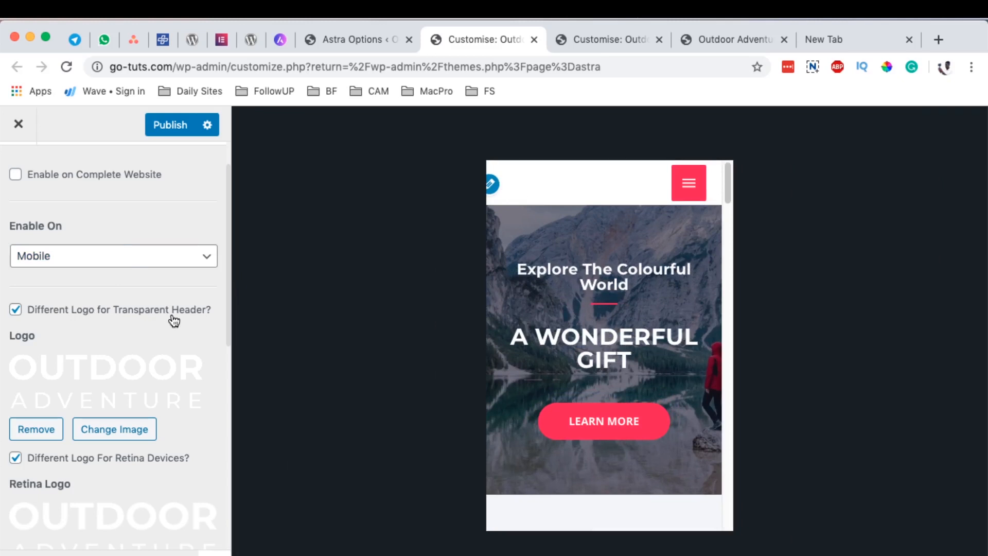
pyautogui.scroll(-1, 112, 346)
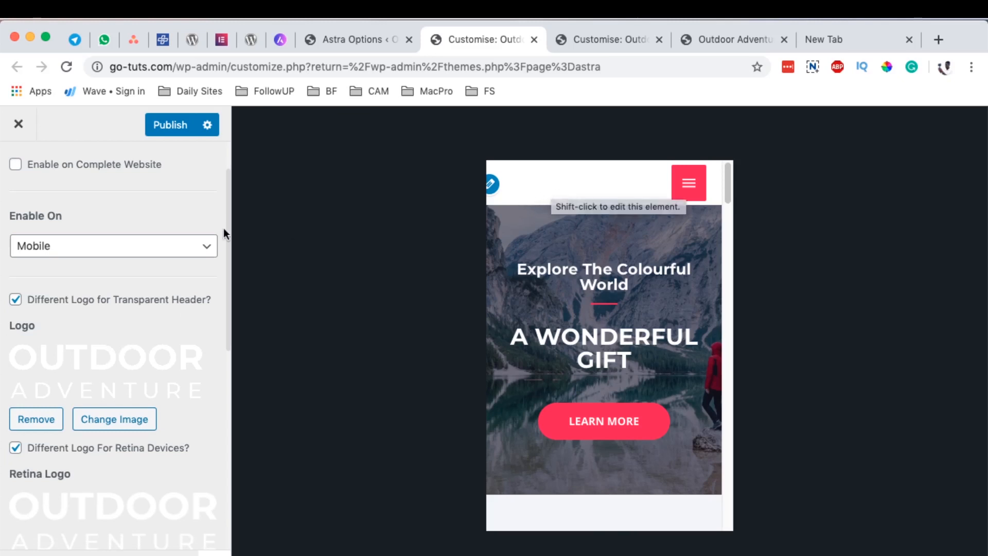
pyautogui.scroll(-4, 179, 253)
pyautogui.scroll(6, 154, 331)
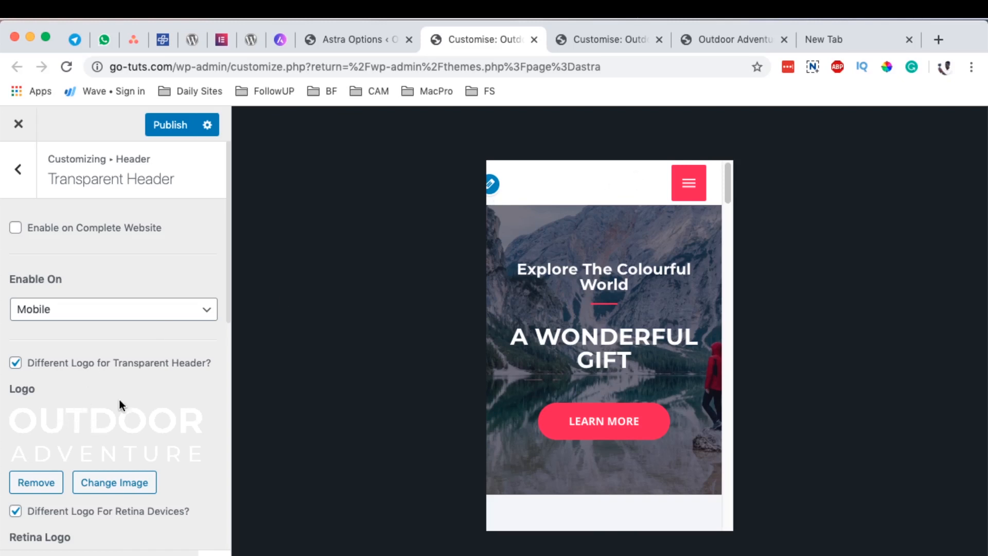
# Look over the transparent header's logo settings and turn off the different logo for the transparent header.
pyautogui.scroll(-3, 120, 400)
pyautogui.scroll(-15, 137, 349)
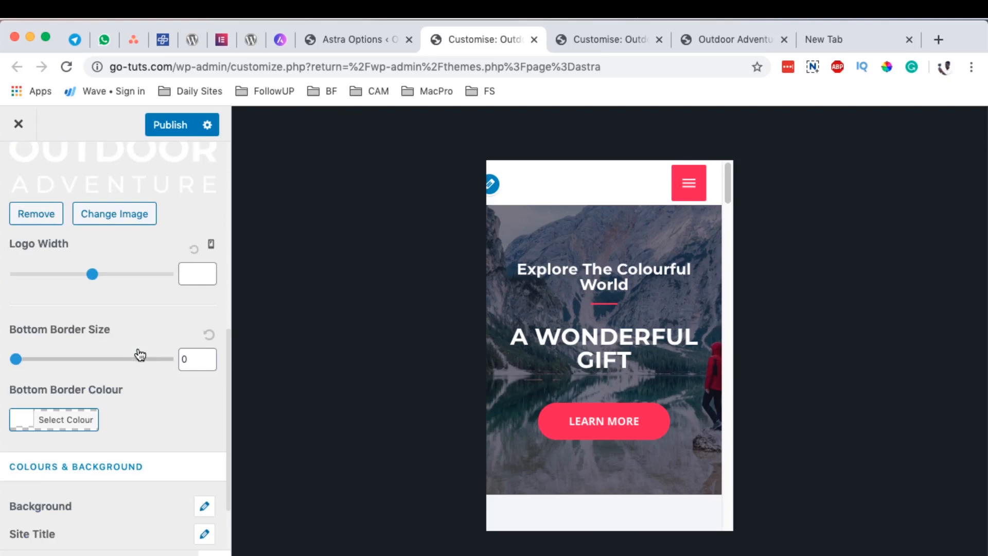
pyautogui.scroll(6, 138, 347)
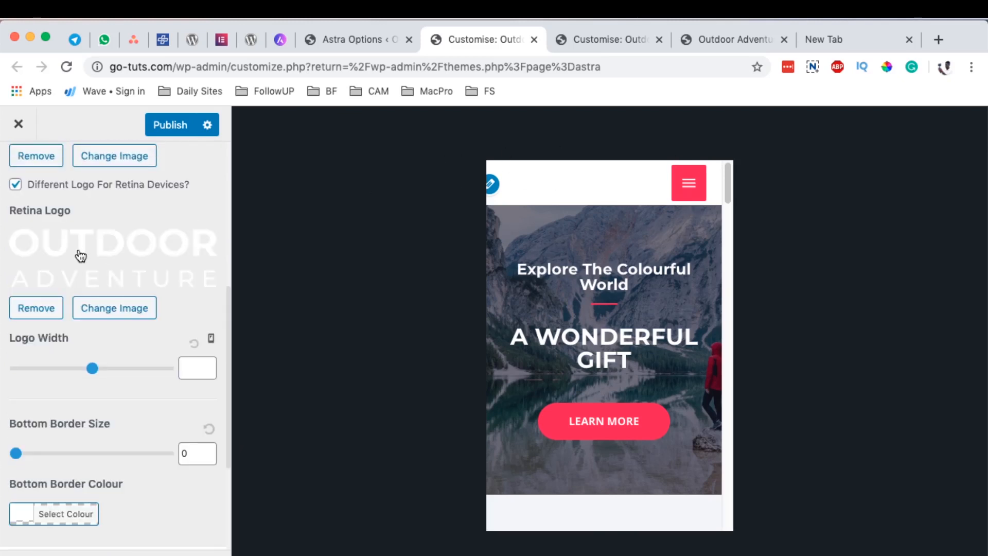
pyautogui.scroll(1, 96, 261)
pyautogui.scroll(8, 94, 258)
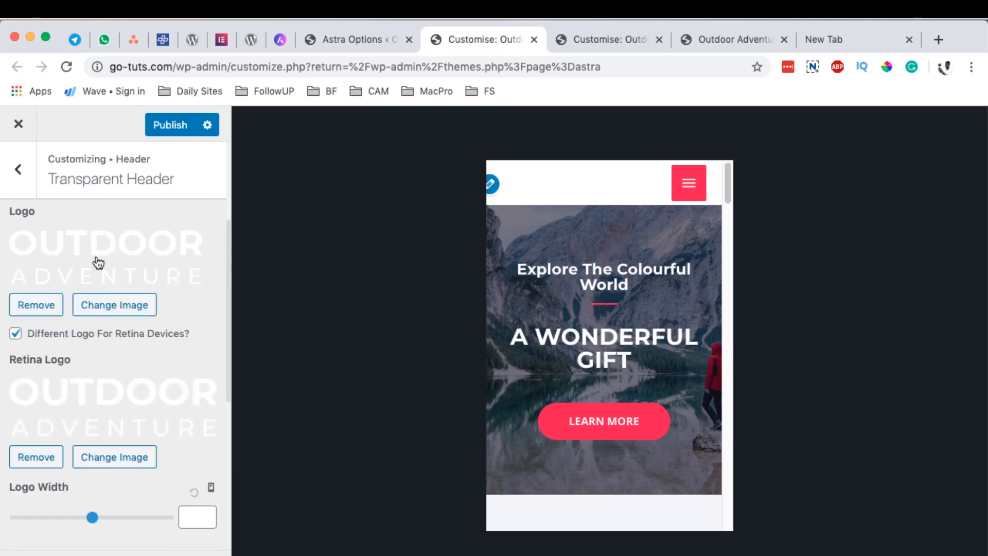
pyautogui.click(49, 347)
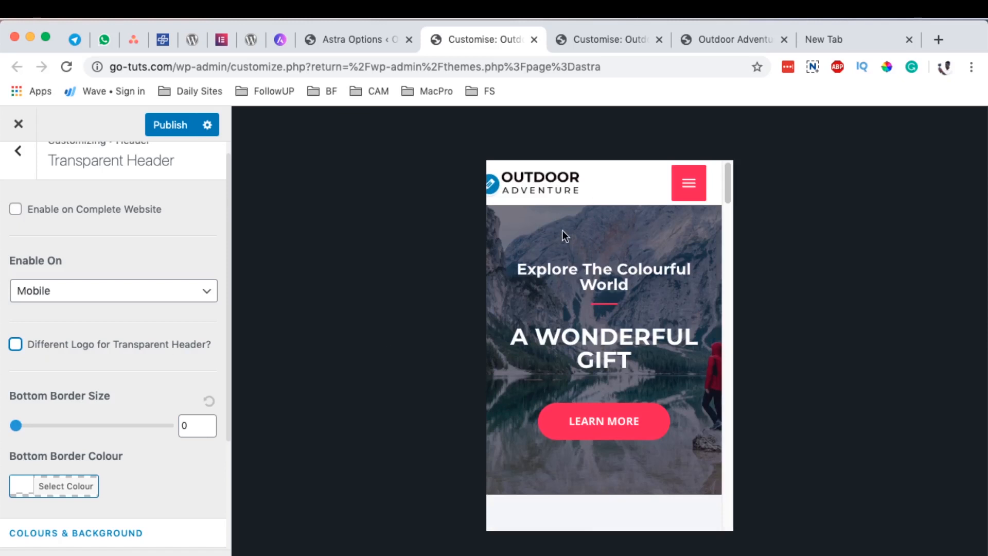
pyautogui.scroll(-3, 104, 348)
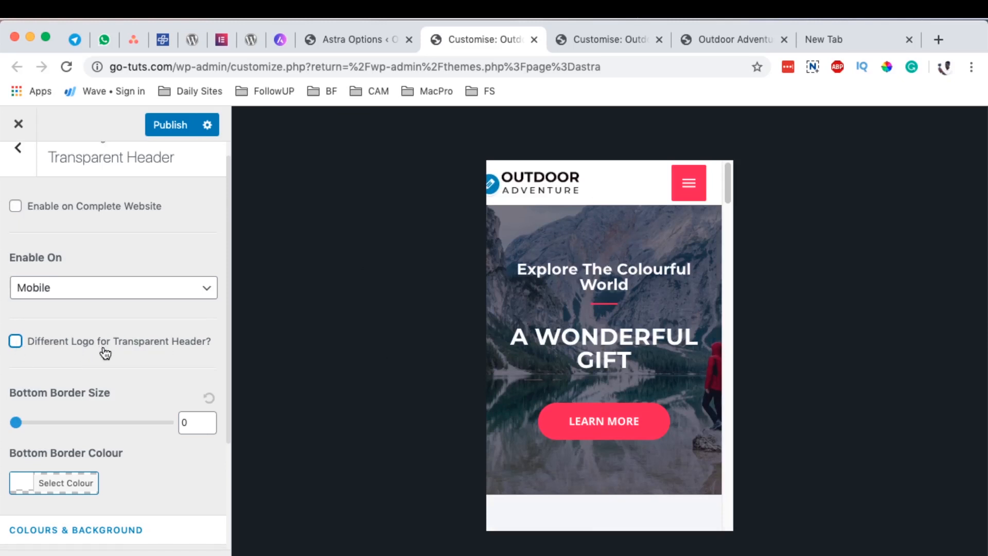
# Review the transparent header's bottom border options and its Background and Site Title colour settings.
pyautogui.press('Tab')
pyautogui.press('Tab')
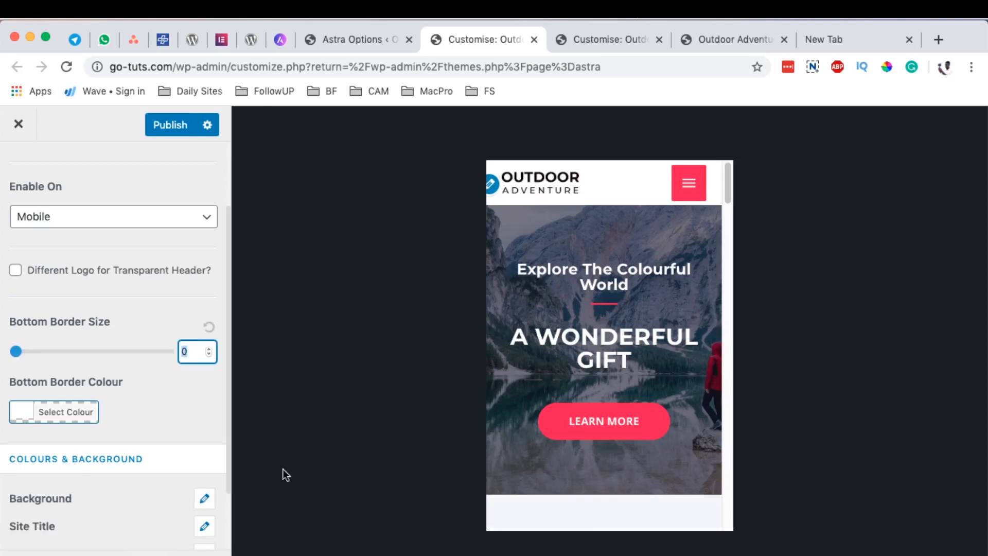
pyautogui.scroll(-2, 138, 378)
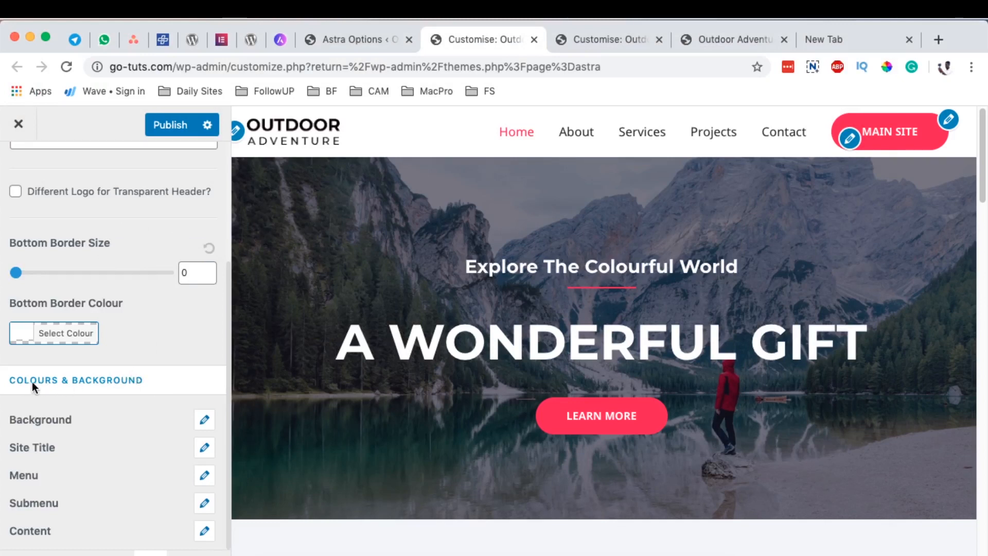
pyautogui.click(204, 422)
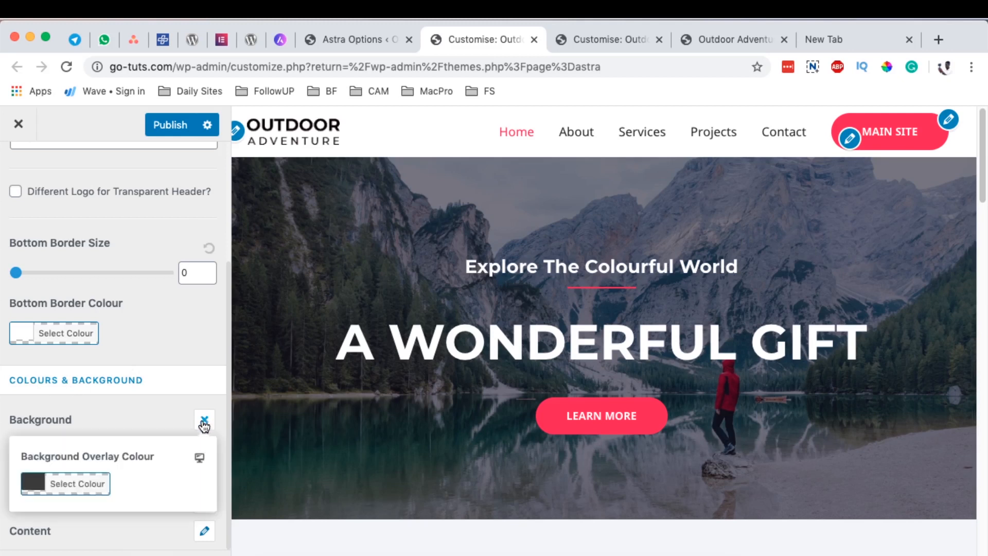
pyautogui.click(204, 423)
pyautogui.click(205, 450)
pyautogui.click(205, 447)
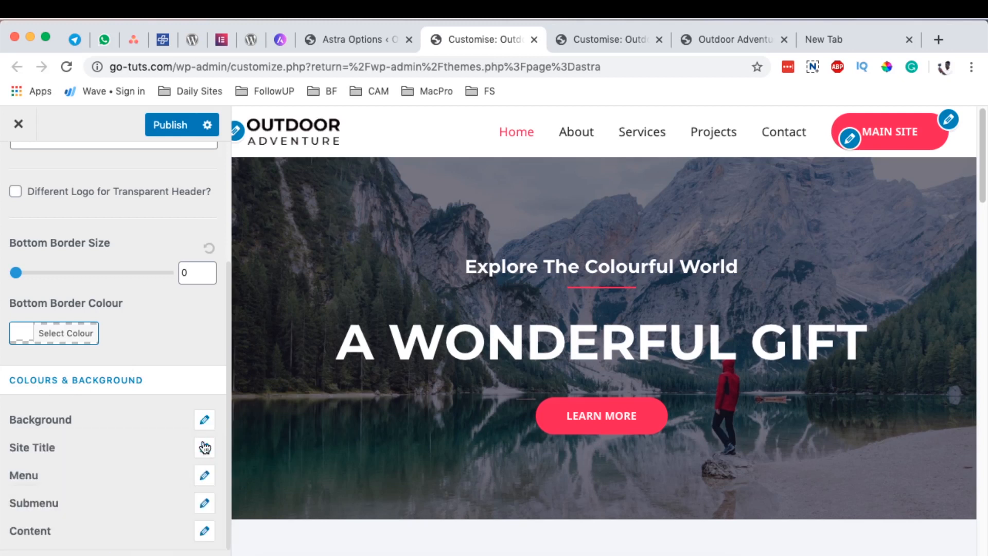
pyautogui.click(205, 475)
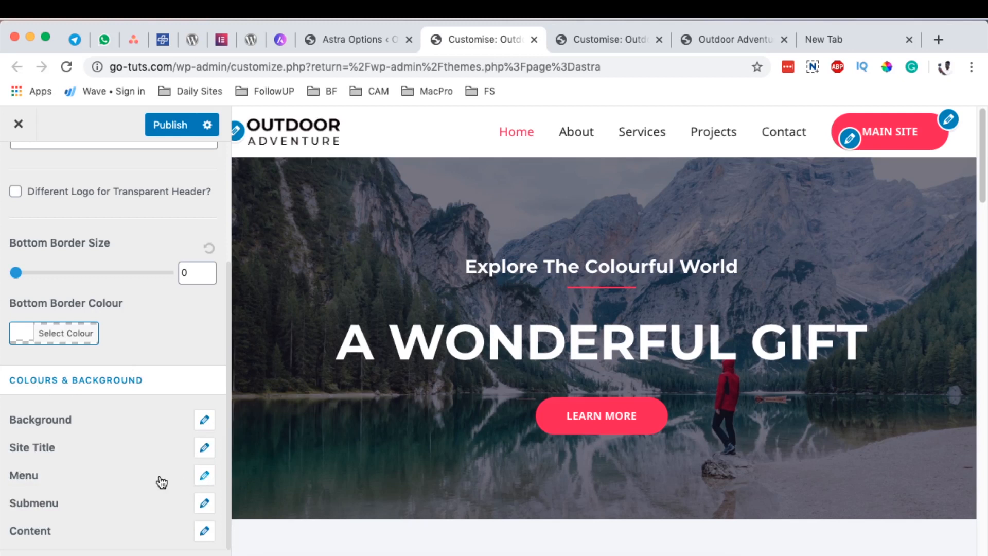
# Expand the navigation menu in the mobile preview and review the transparent header's Submenu colour settings.
pyautogui.click(168, 328)
pyautogui.click(168, 550)
pyautogui.click(689, 182)
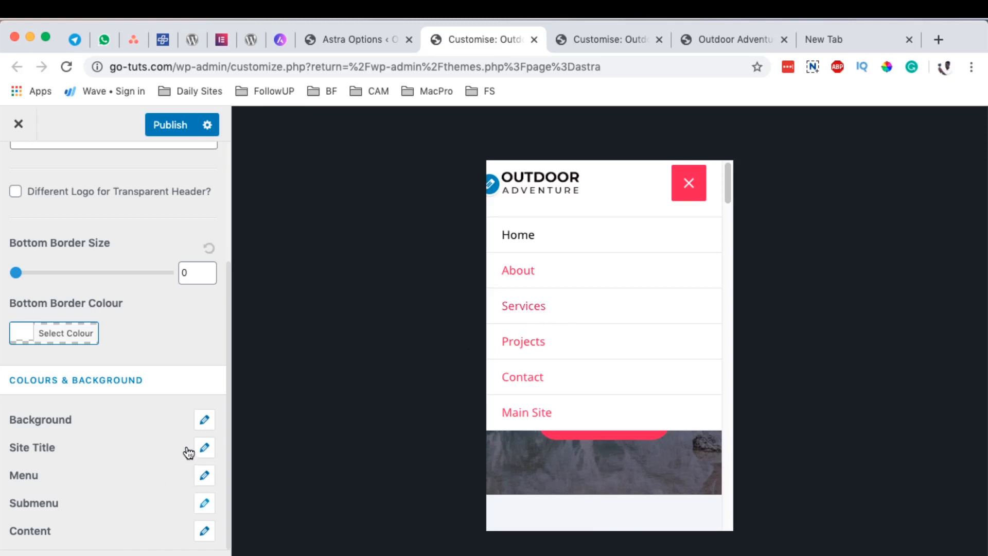
pyautogui.click(204, 503)
pyautogui.scroll(-5, 185, 407)
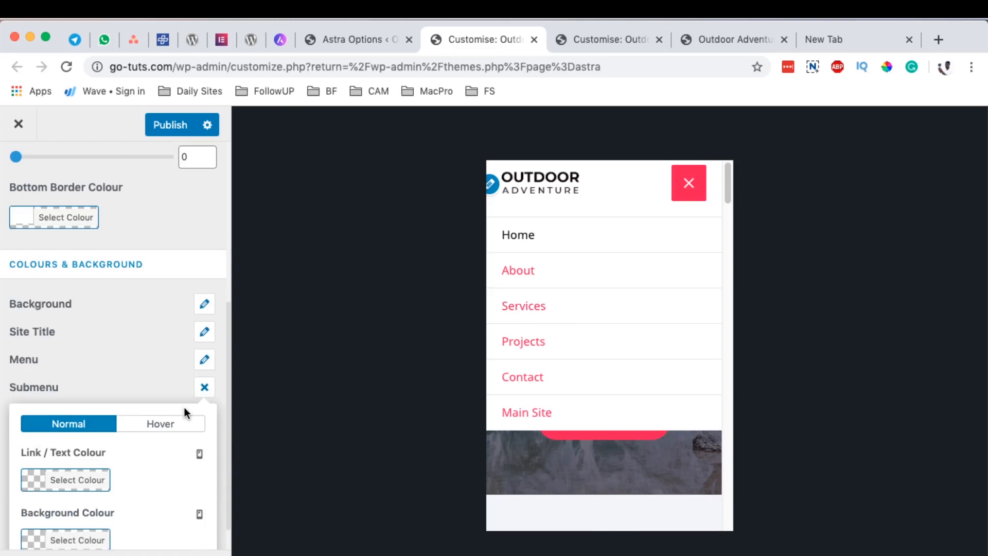
pyautogui.click(205, 353)
pyautogui.scroll(5, 166, 272)
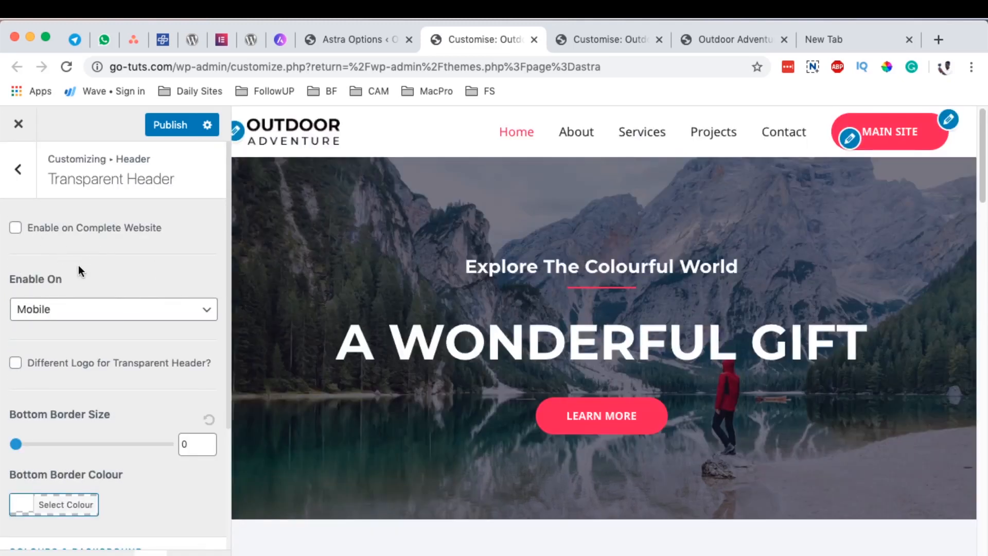
# Enable the transparent header on Desktop + Mobile.
pyautogui.click(66, 312)
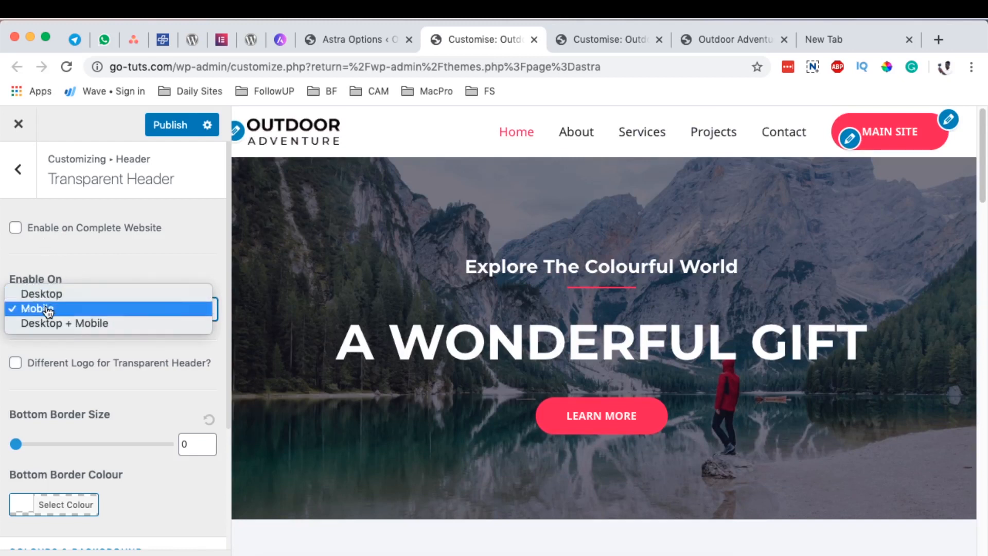
pyautogui.click(77, 324)
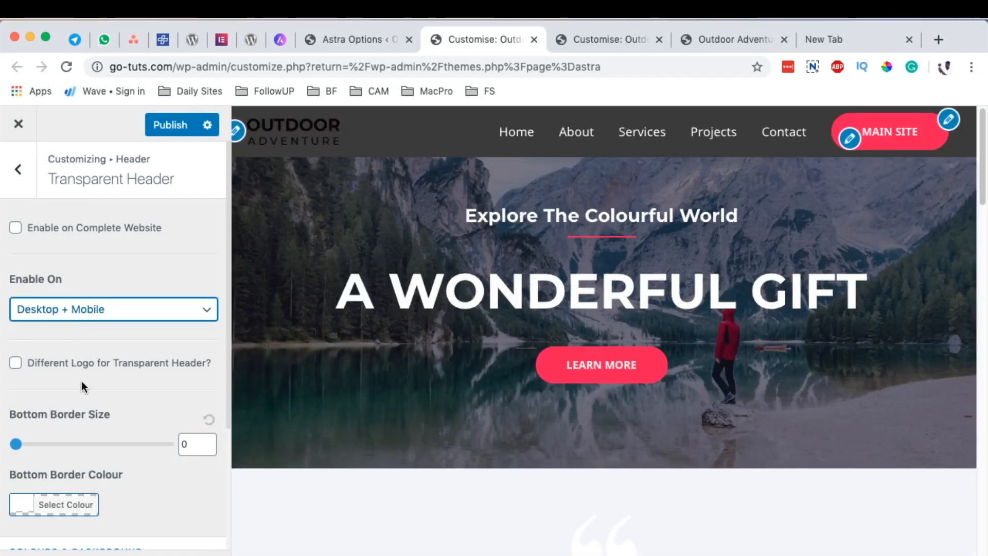
pyautogui.scroll(-5, 90, 373)
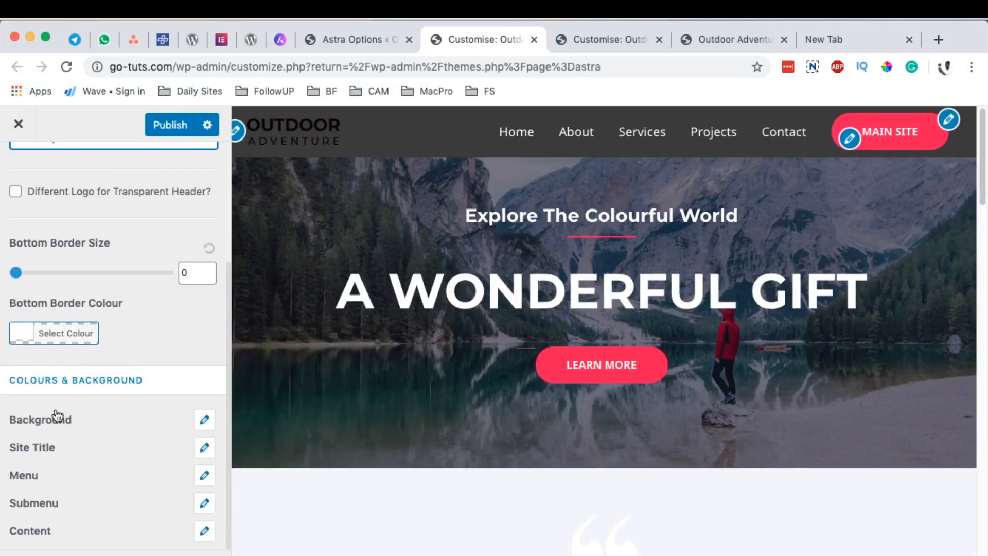
# Clear the transparent header's Background Overlay Colour and close the Background colour settings.
pyautogui.click(206, 420)
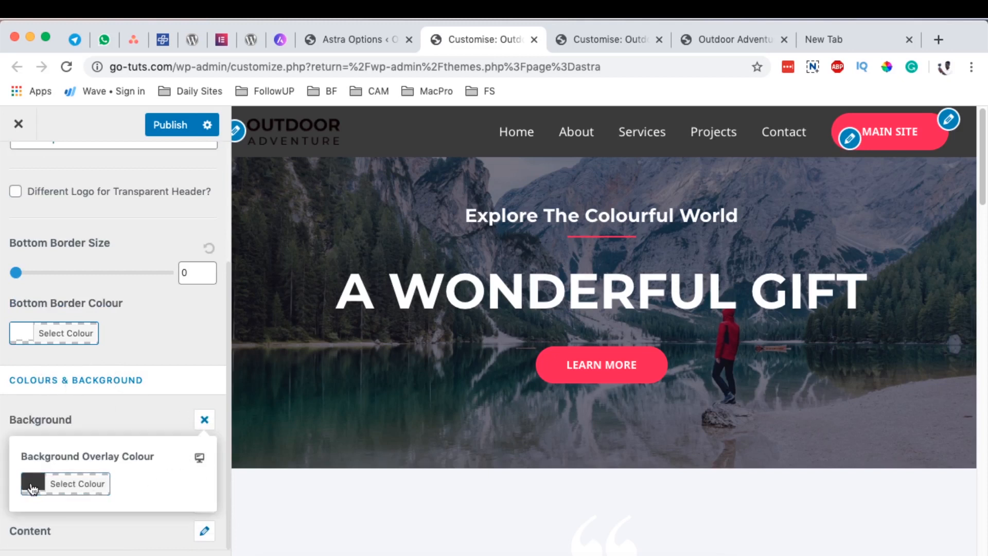
pyautogui.click(63, 490)
pyautogui.scroll(-2, 169, 447)
pyautogui.click(189, 437)
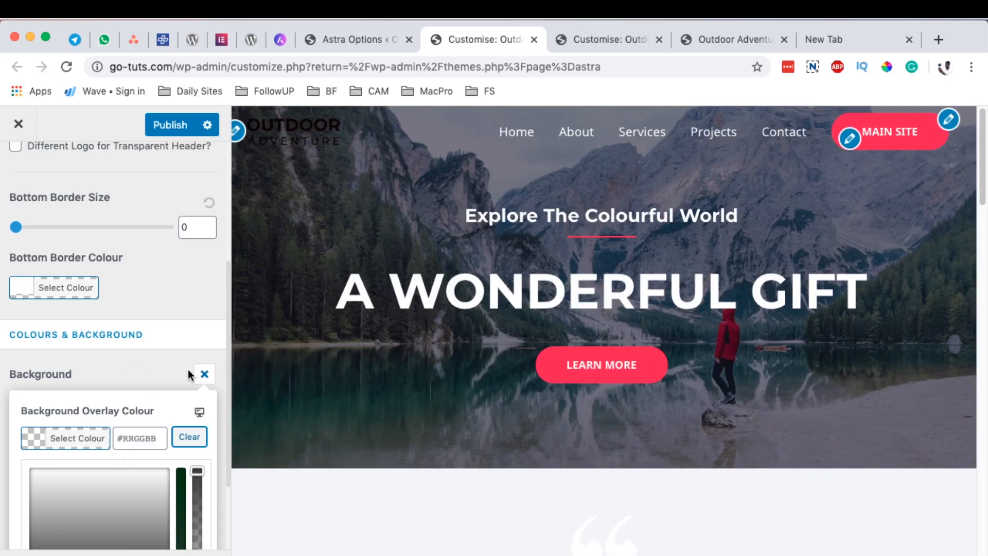
pyautogui.click(204, 375)
# Turn on the different logo for the transparent header and return to the Header settings overview.
pyautogui.click(15, 320)
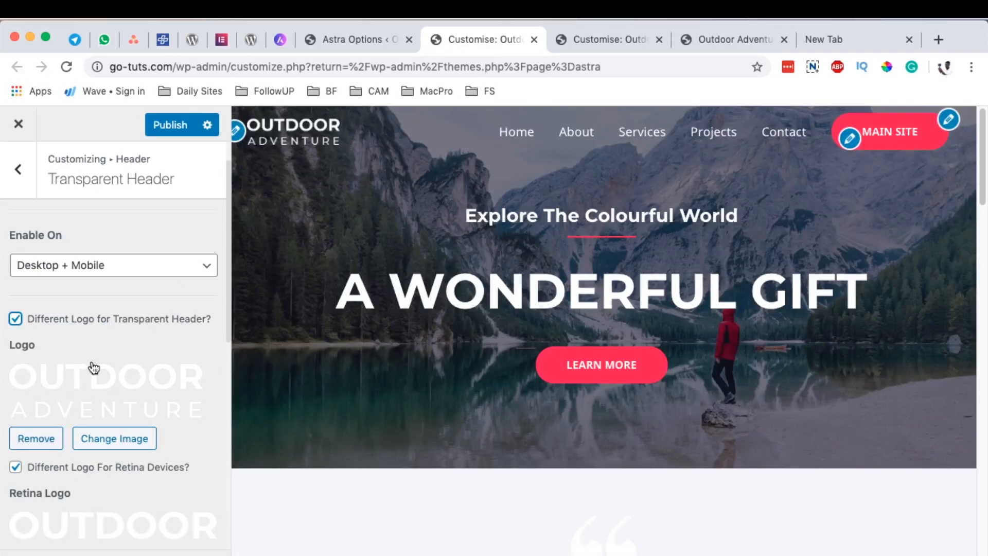
pyautogui.scroll(-10, 113, 388)
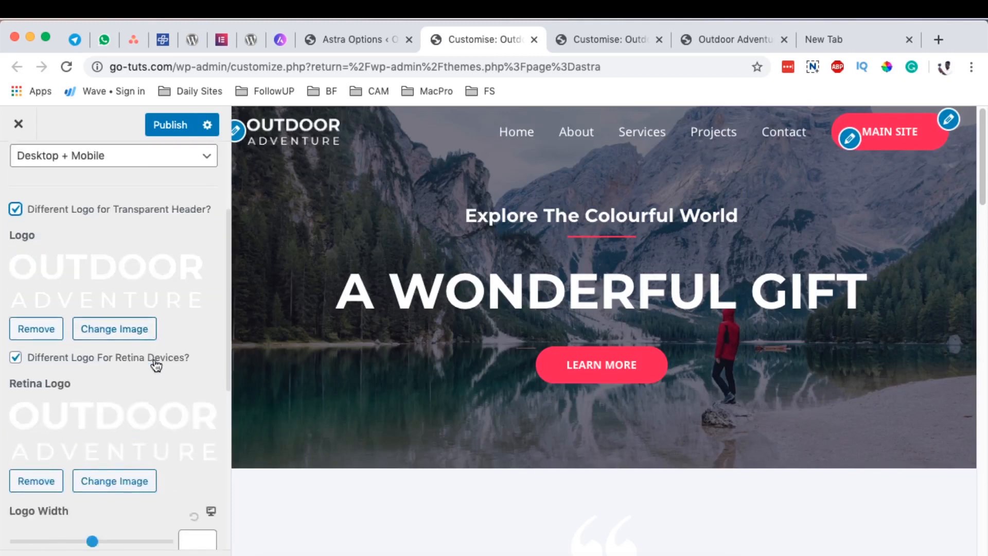
pyautogui.scroll(10, 158, 363)
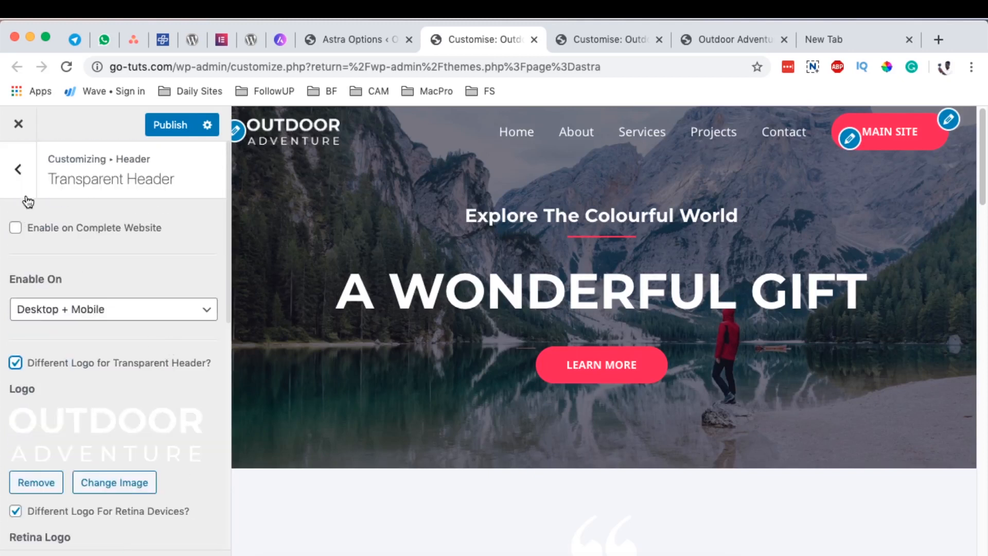
pyautogui.click(19, 177)
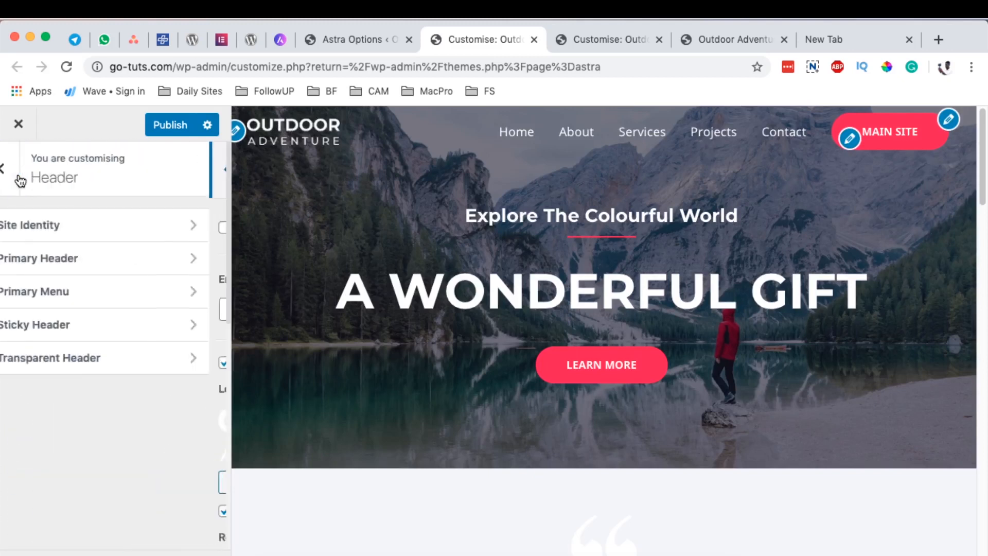
# Check the sticky and transparent headers along the page preview and publish the header changes.
pyautogui.scroll(-10, 484, 347)
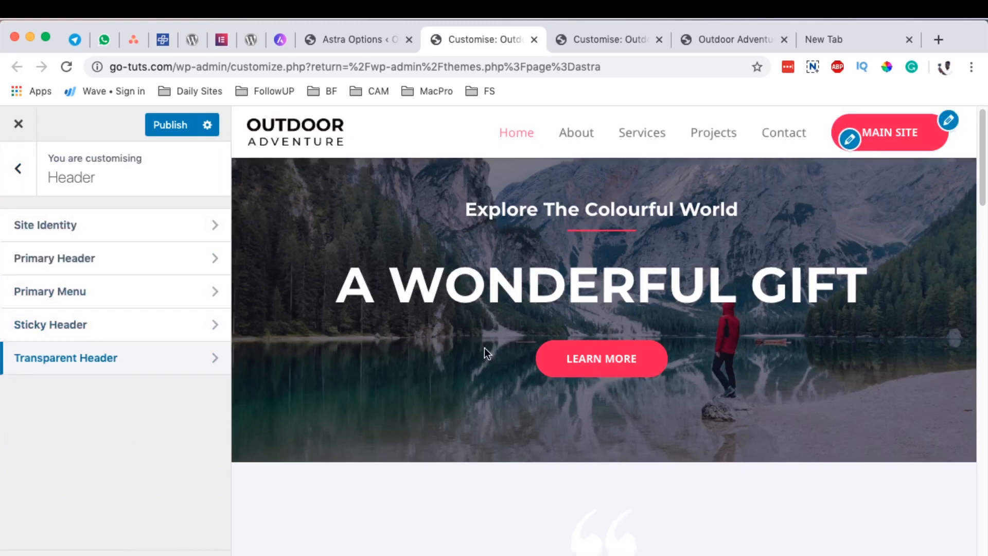
pyautogui.scroll(-7, 484, 347)
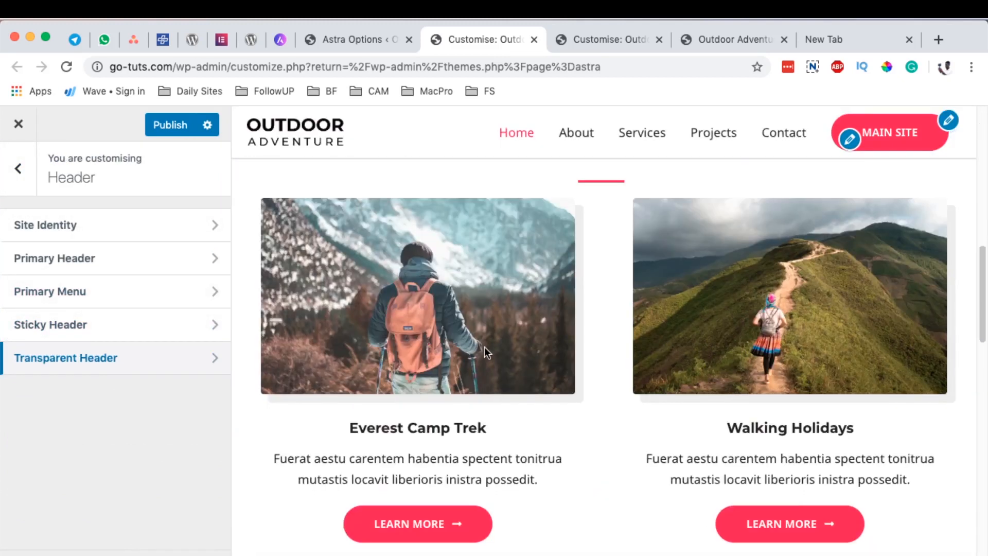
pyautogui.scroll(9, 484, 346)
pyautogui.scroll(10, 485, 346)
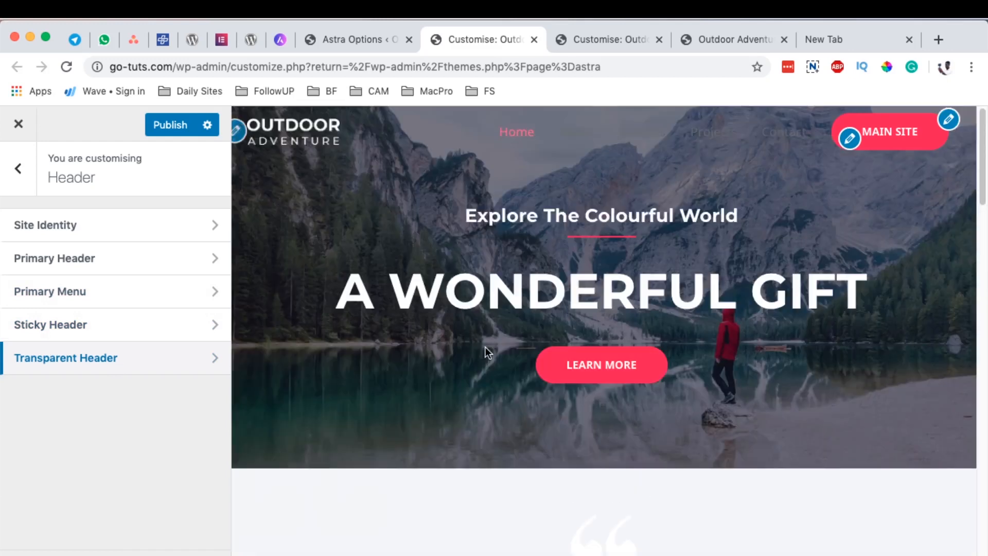
pyautogui.click(172, 125)
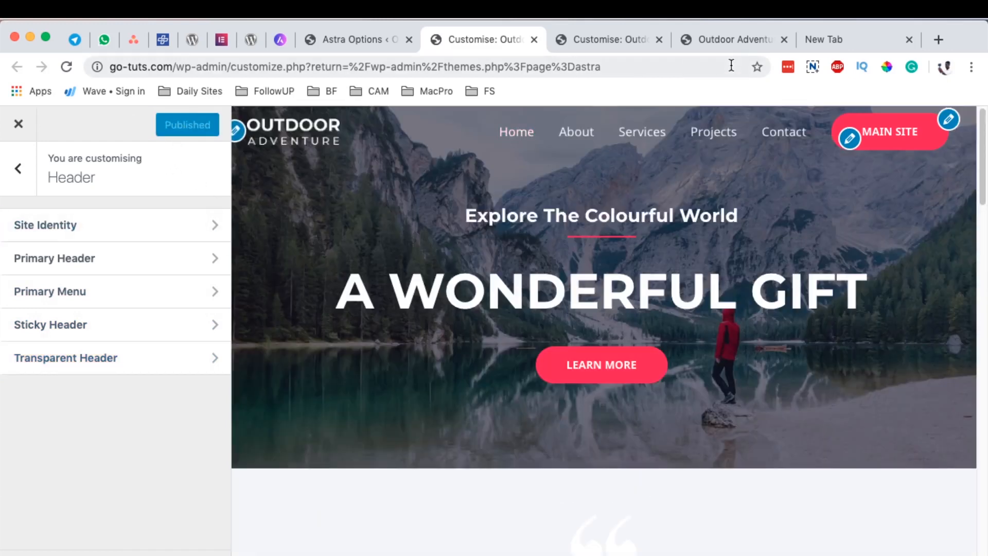
# Reload the live Outdoor Adventure home page and examine how its header looks along the page.
pyautogui.click(737, 45)
pyautogui.click(66, 66)
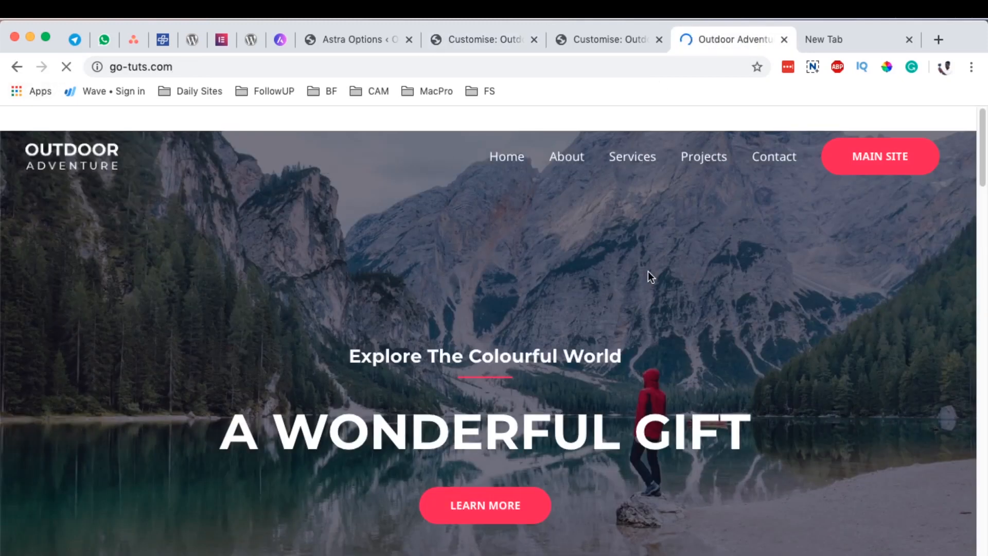
pyautogui.scroll(-8, 647, 271)
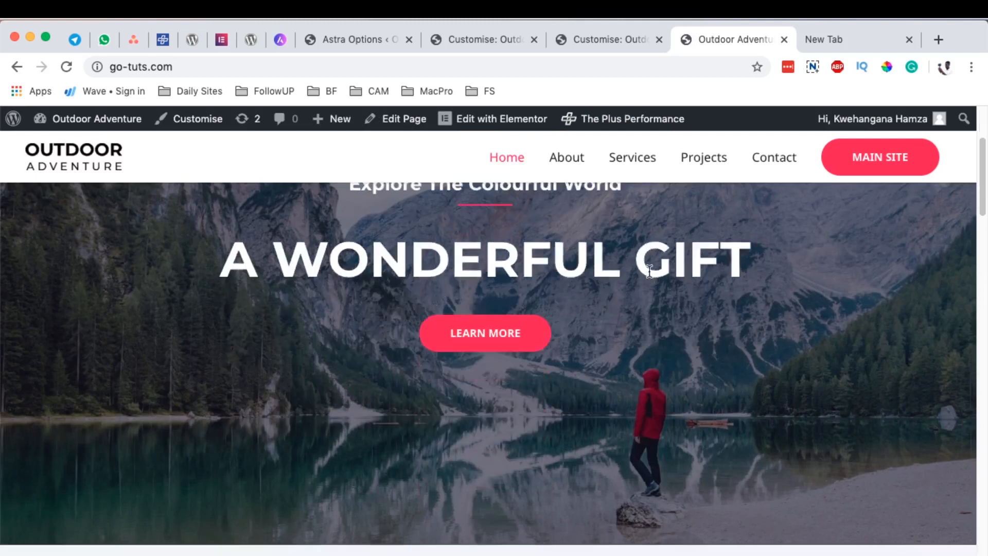
pyautogui.scroll(-10, 650, 270)
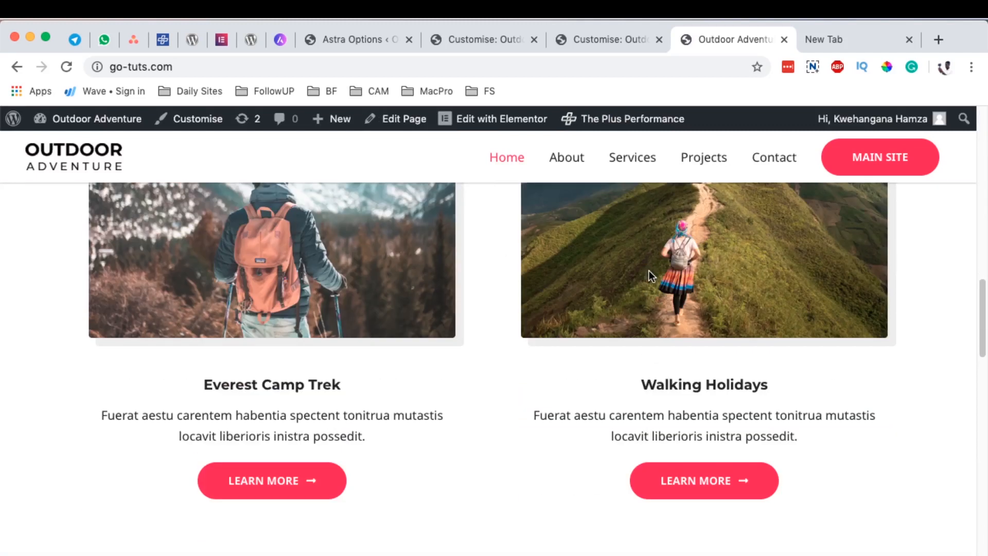
pyautogui.scroll(8, 487, 412)
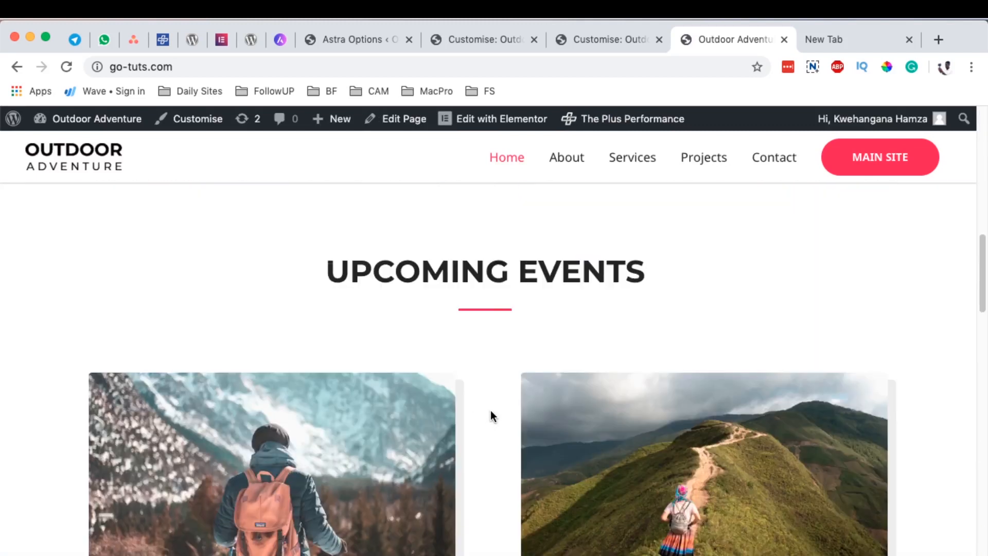
pyautogui.scroll(5, 492, 414)
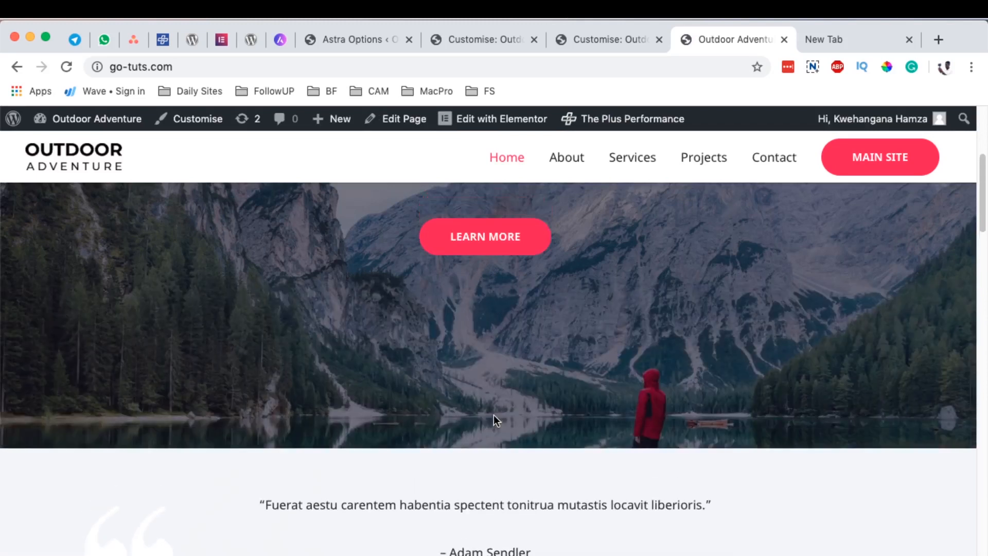
pyautogui.scroll(1, 493, 416)
pyautogui.scroll(3, 493, 416)
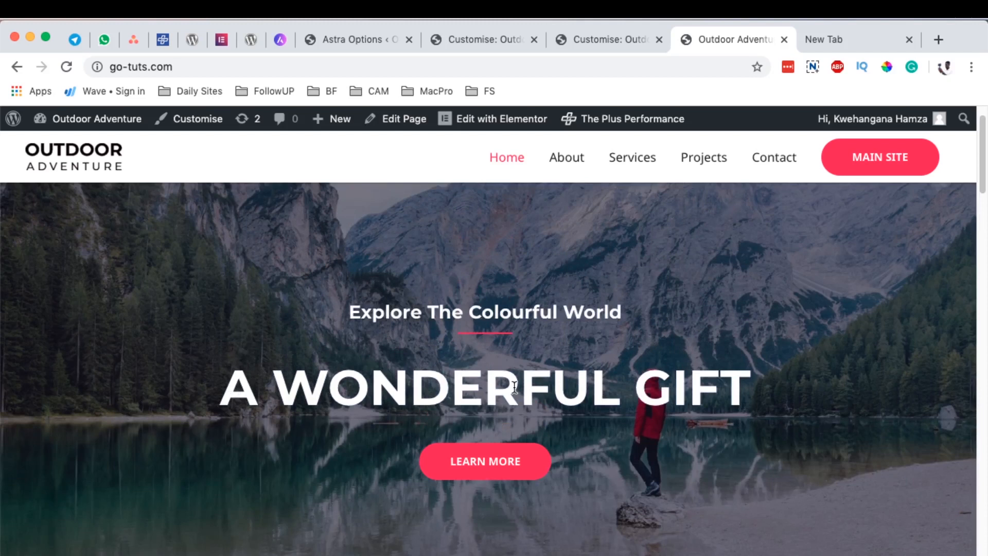